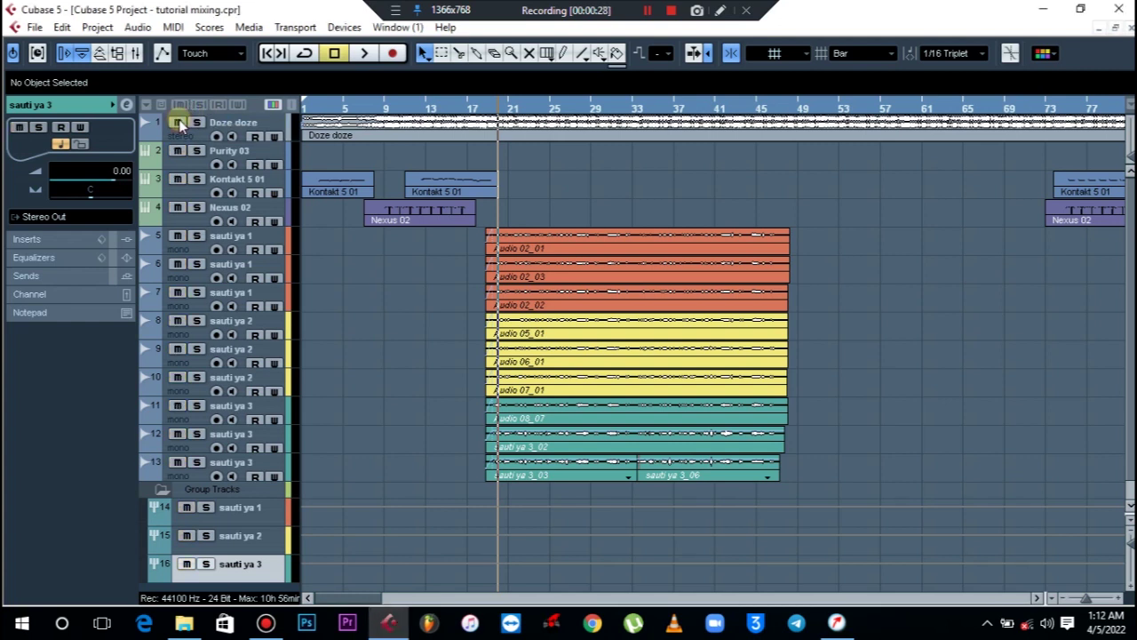
- Play the full mix, mute the Doze doze track and play the vocals without it
{"action": "key", "text": "space"}
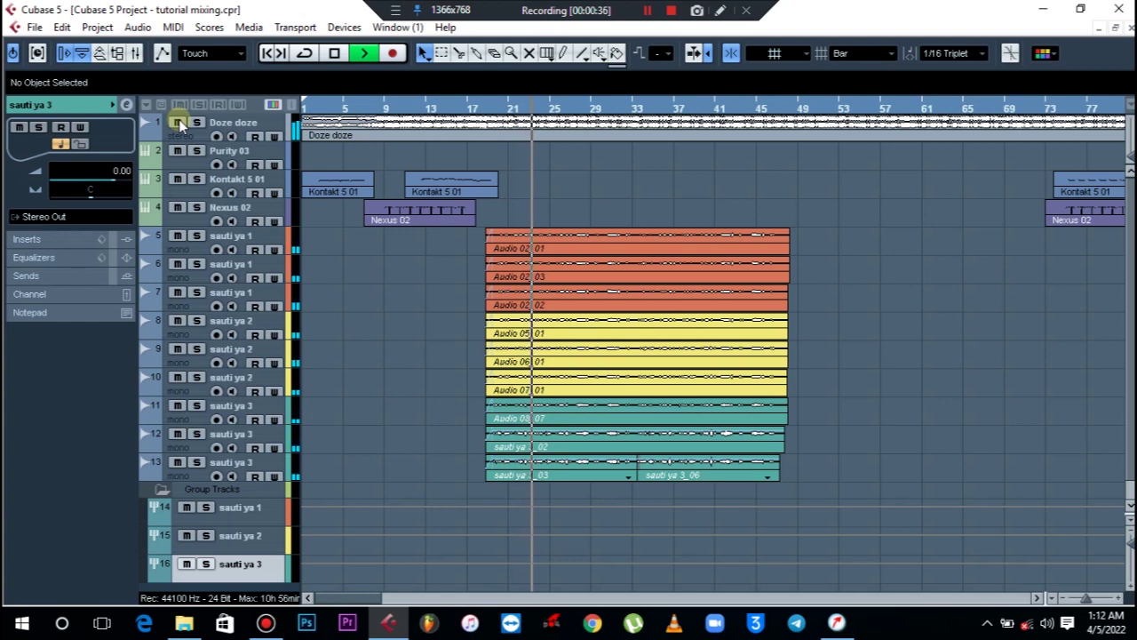
{"action": "key", "text": "space"}
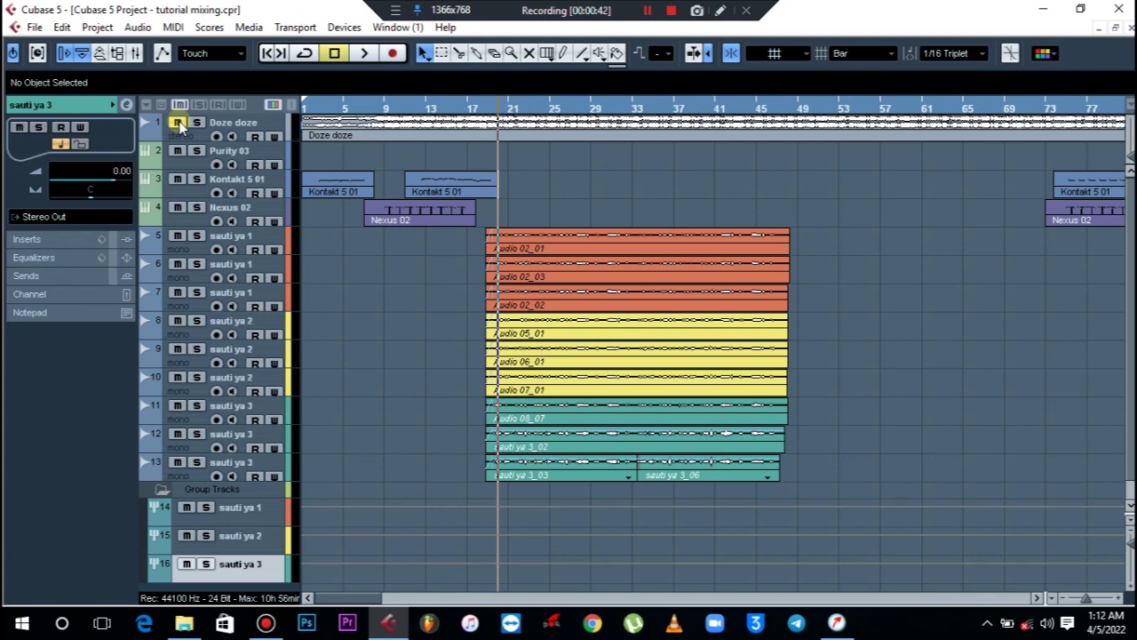
{"action": "key", "text": "space"}
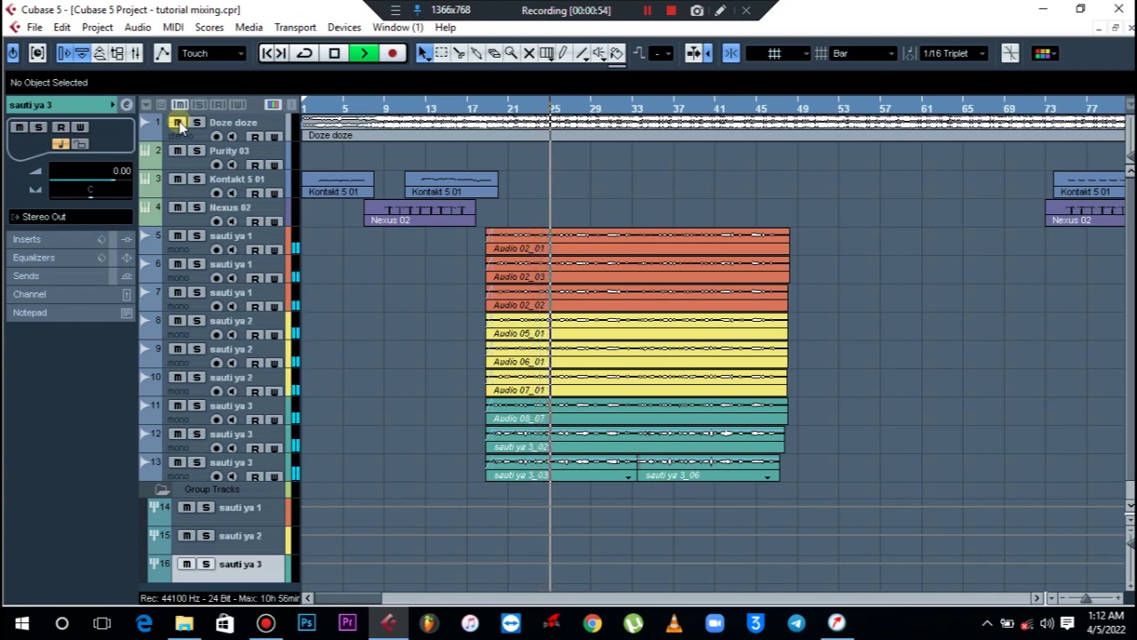
{"action": "key", "text": "space"}
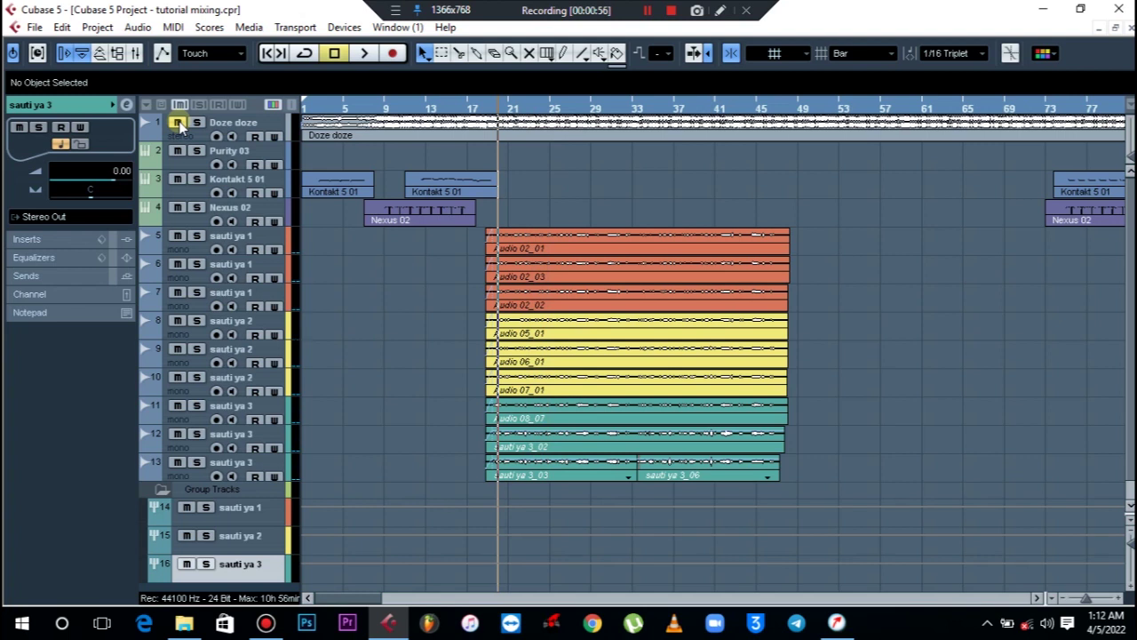
- Solo the three sauti ya 1 audio tracks (5, 6 and 7) and play them back
{"action": "left_click", "coordinate": [198, 236]}
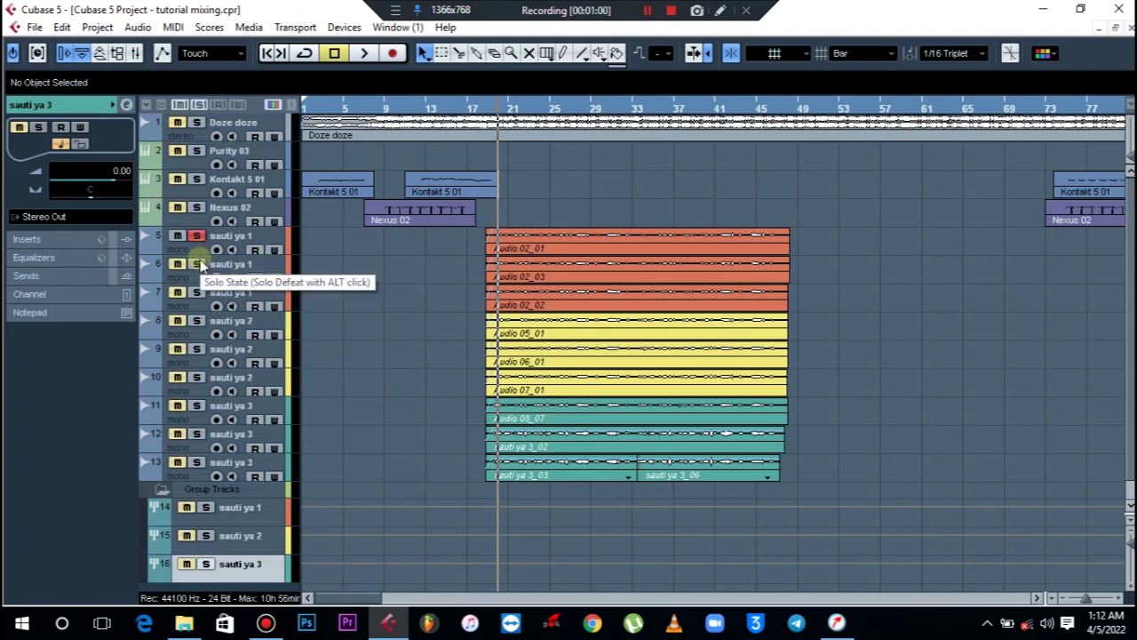
{"action": "left_click", "coordinate": [199, 265]}
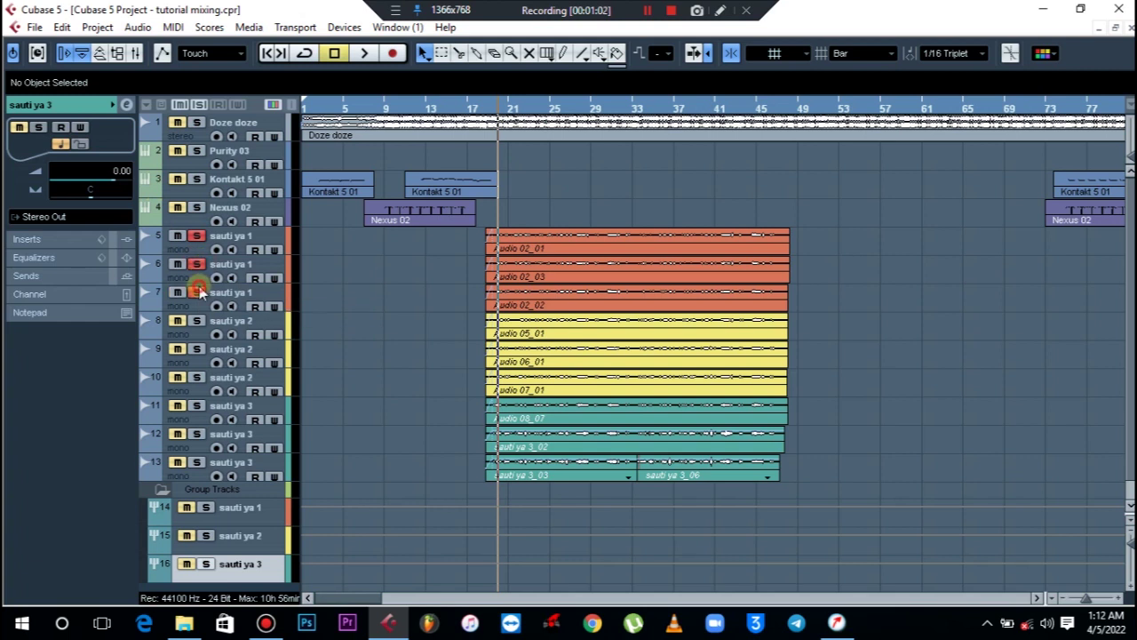
{"action": "left_click", "coordinate": [198, 293]}
{"action": "left_click", "coordinate": [240, 238]}
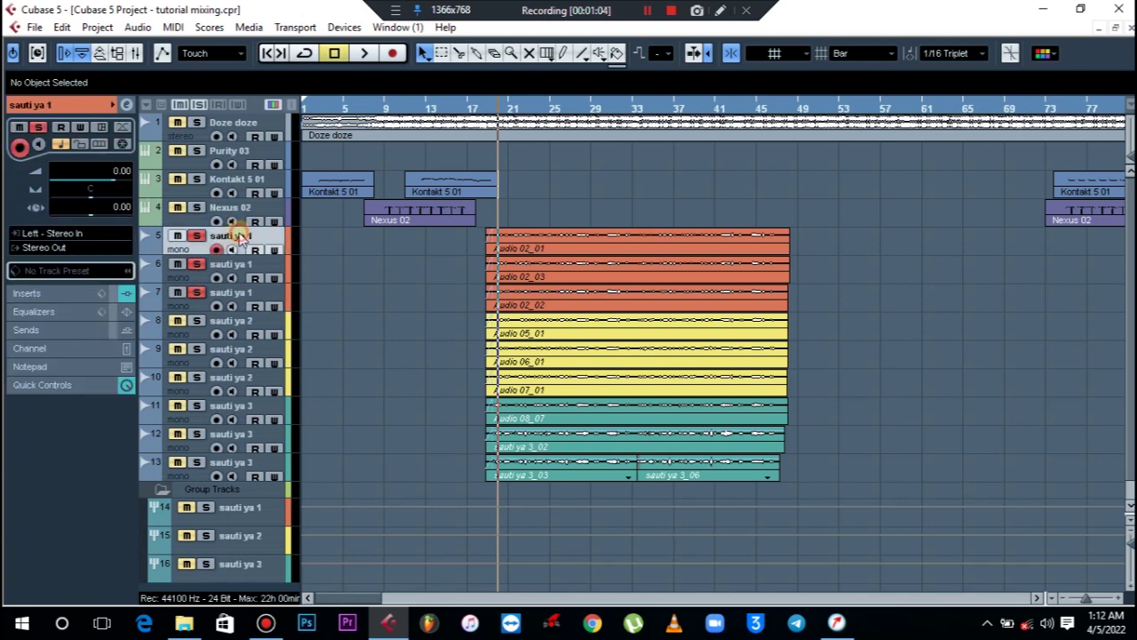
{"action": "left_click", "coordinate": [248, 265]}
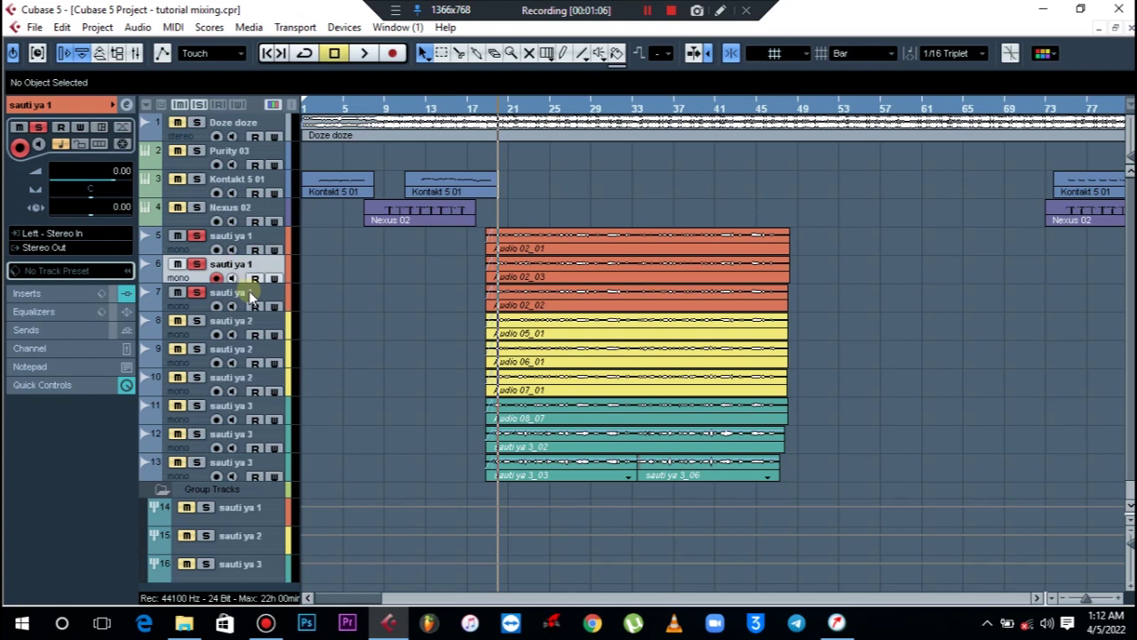
{"action": "left_click", "coordinate": [251, 297]}
{"action": "key", "text": "space"}
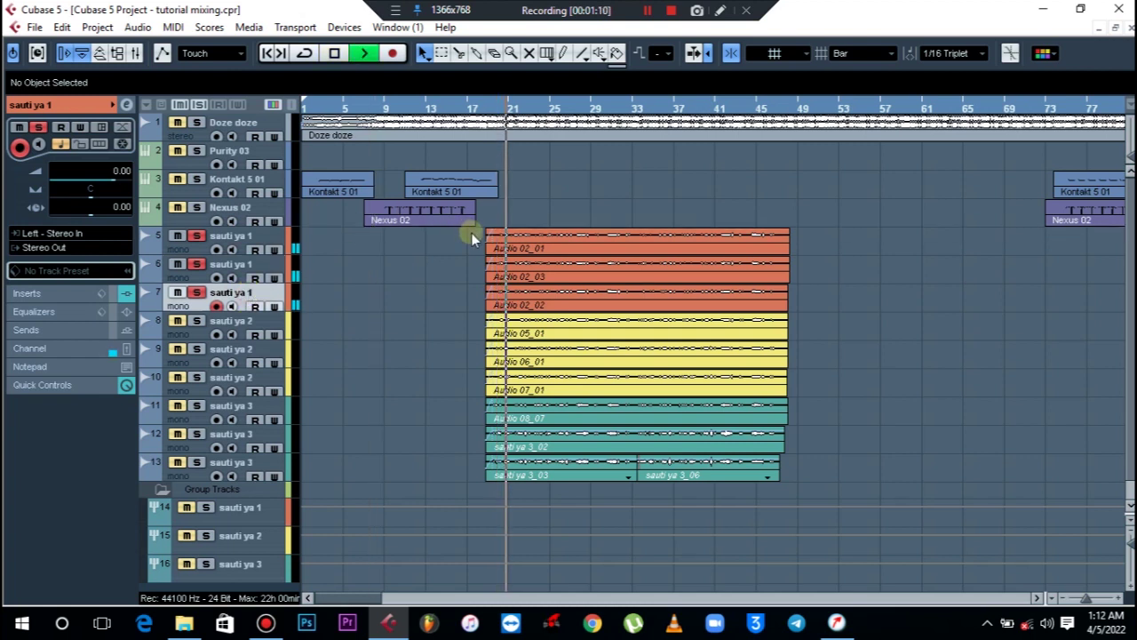
{"action": "left_click", "coordinate": [1129, 585]}
{"action": "left_click", "coordinate": [1129, 585]}
{"action": "left_click", "coordinate": [1129, 586]}
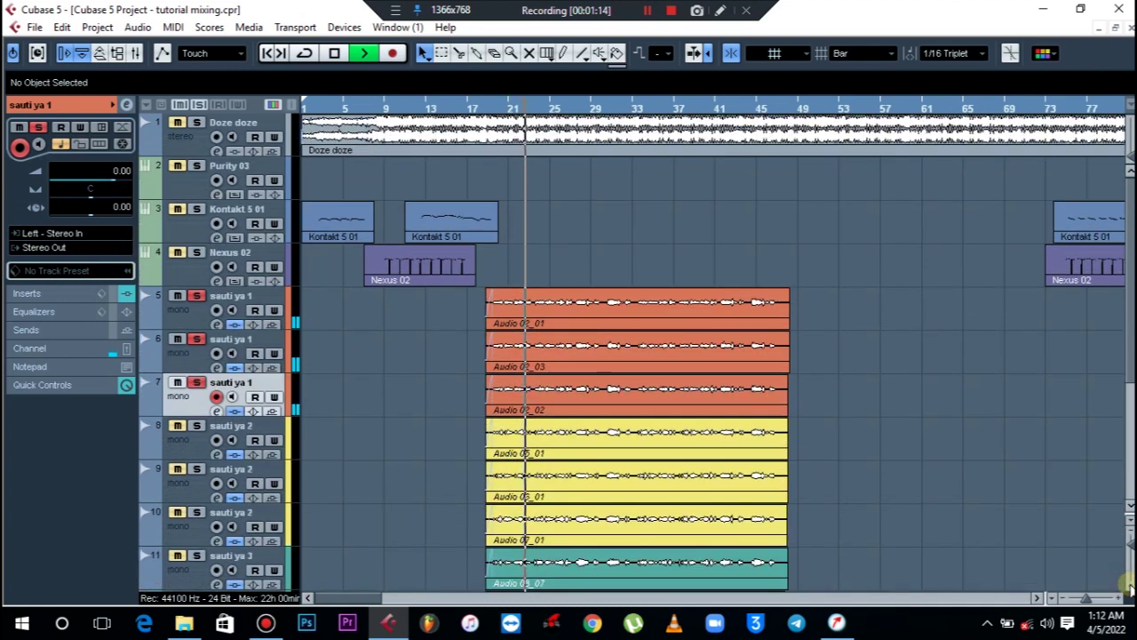
{"action": "key", "text": "space"}
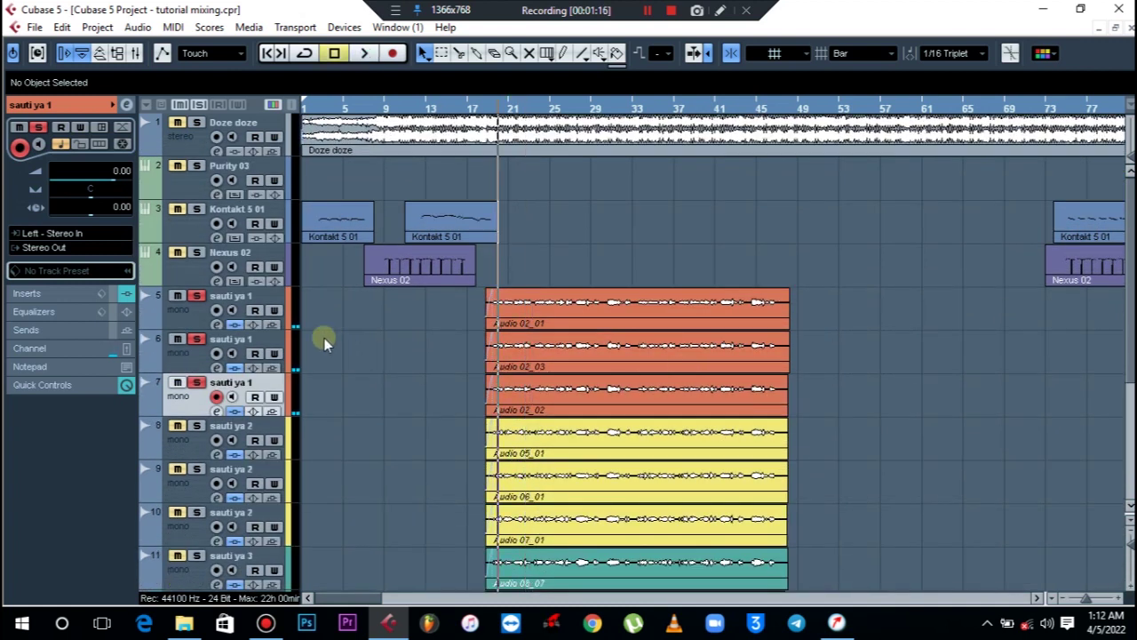
- Route the outputs of the three sauti ya 1 audio tracks to the sauti ya 1 group
{"action": "left_click", "coordinate": [185, 321]}
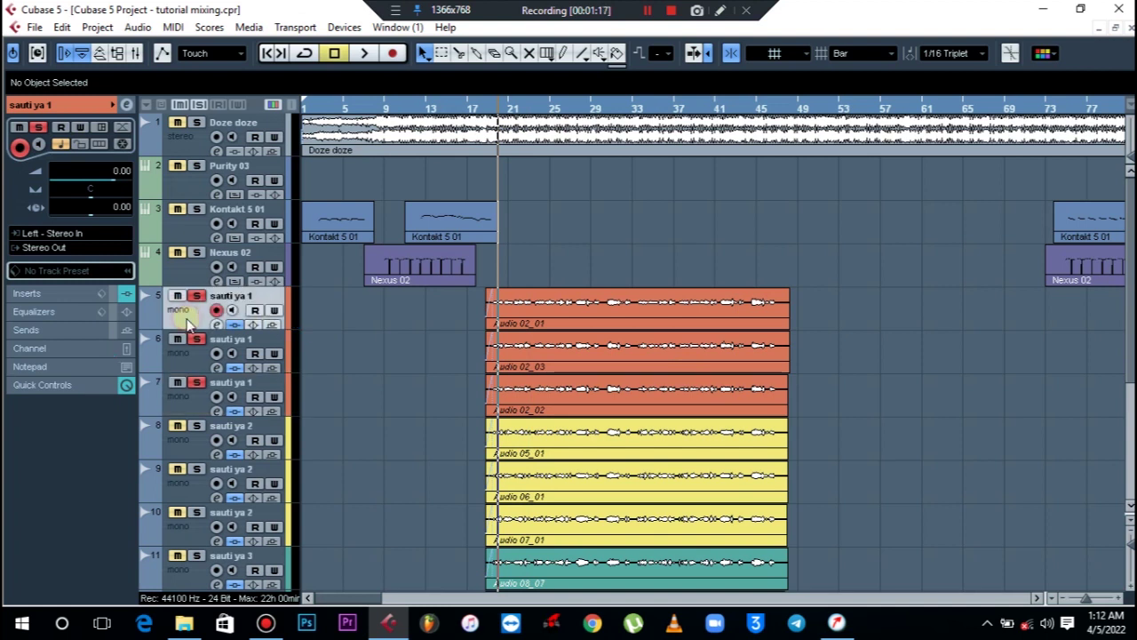
{"action": "left_click", "coordinate": [49, 246]}
{"action": "mouse_move", "coordinate": [111, 351]}
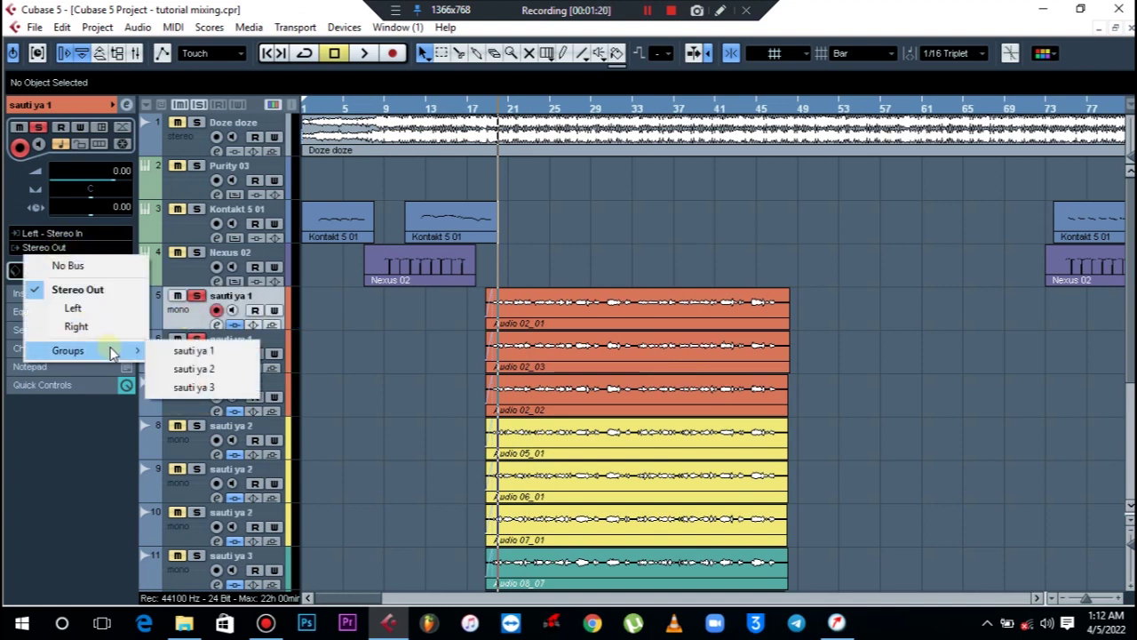
{"action": "left_click", "coordinate": [196, 352]}
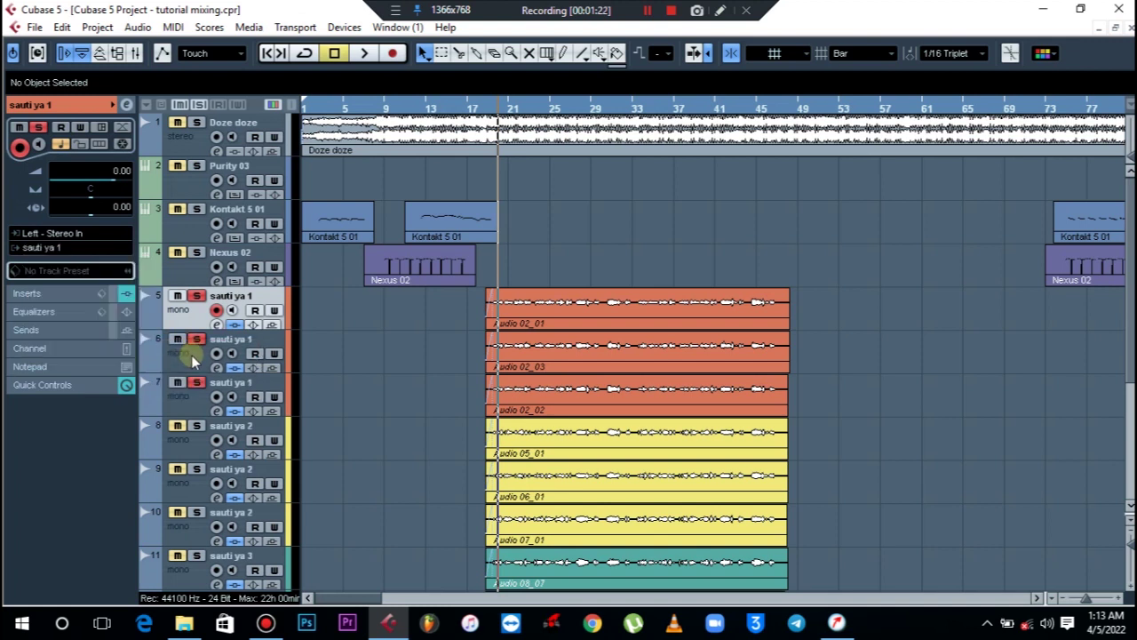
{"action": "left_click", "coordinate": [195, 357]}
{"action": "left_click", "coordinate": [50, 248]}
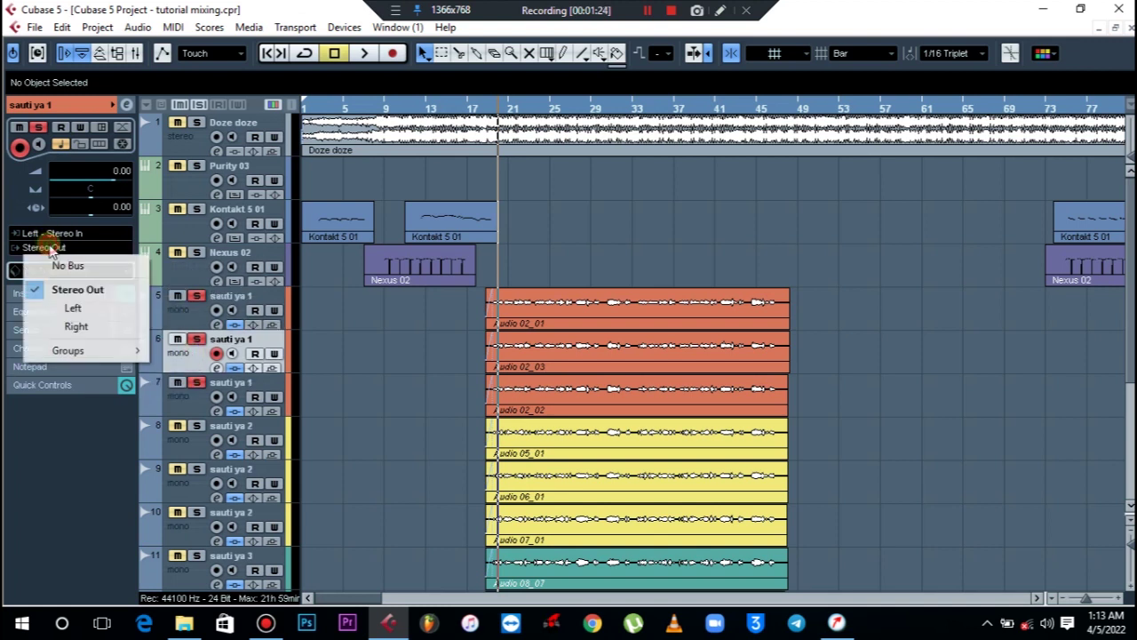
{"action": "mouse_move", "coordinate": [122, 352]}
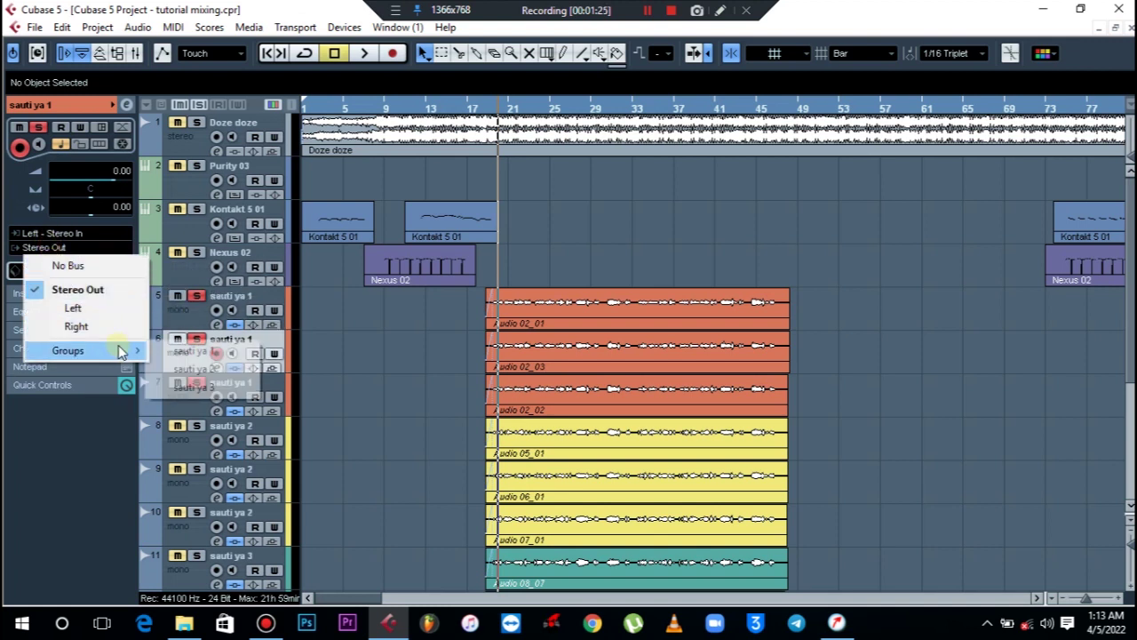
{"action": "left_click", "coordinate": [193, 352]}
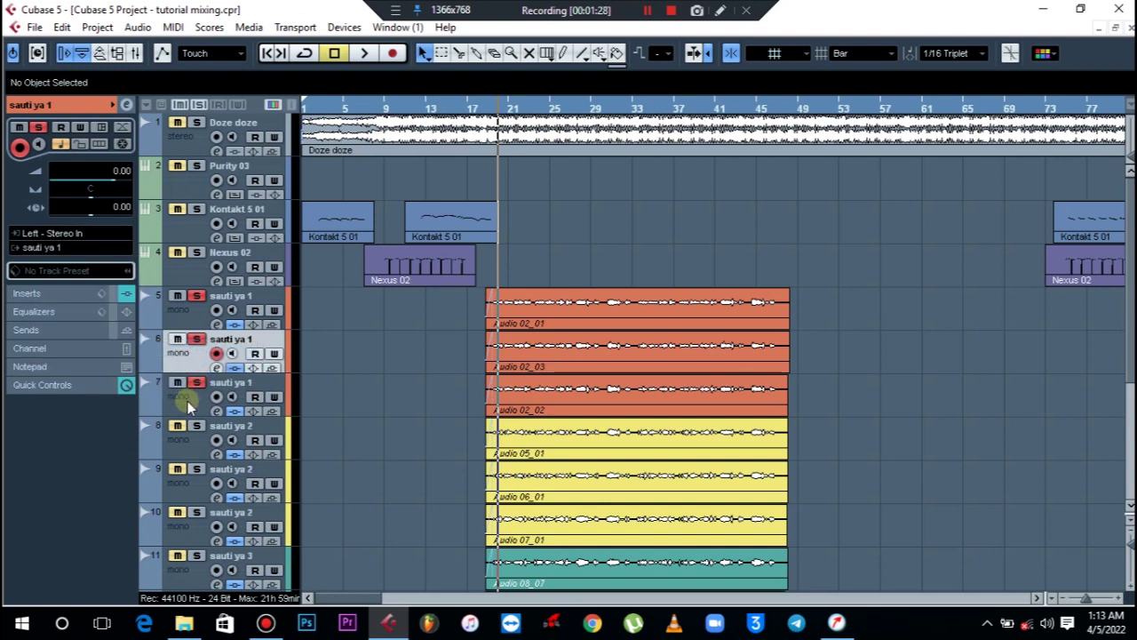
{"action": "left_click", "coordinate": [187, 397]}
{"action": "left_click", "coordinate": [55, 248]}
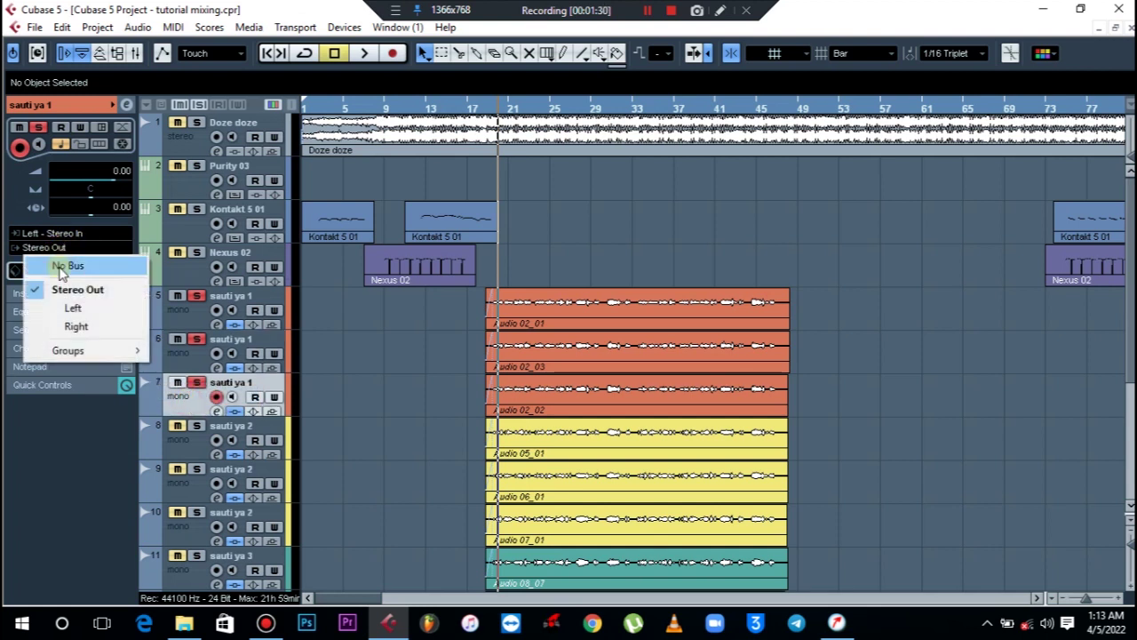
{"action": "mouse_move", "coordinate": [110, 352]}
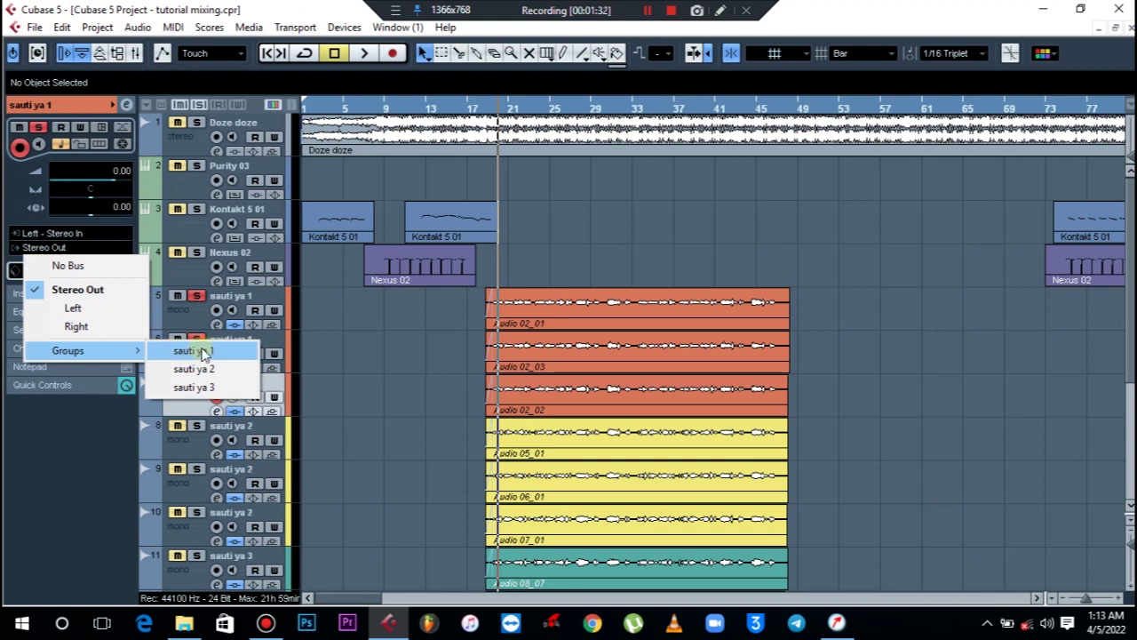
{"action": "left_click", "coordinate": [203, 350]}
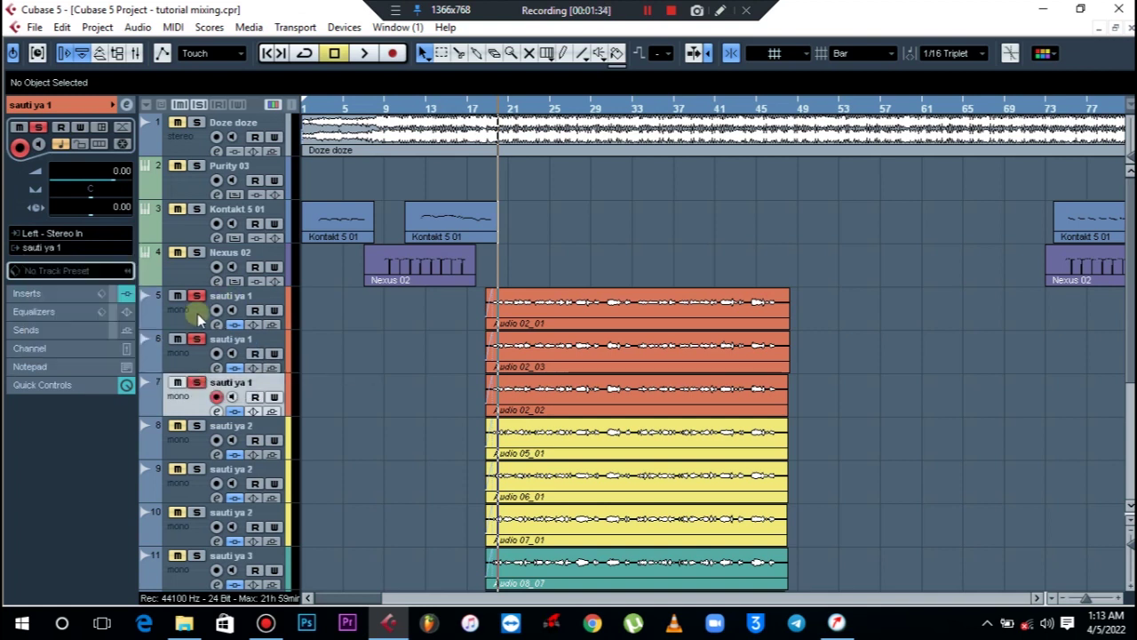
- Pan sauti ya 1 track 6 hard left and track 7 hard right, and audition the panning
{"action": "left_click", "coordinate": [189, 315]}
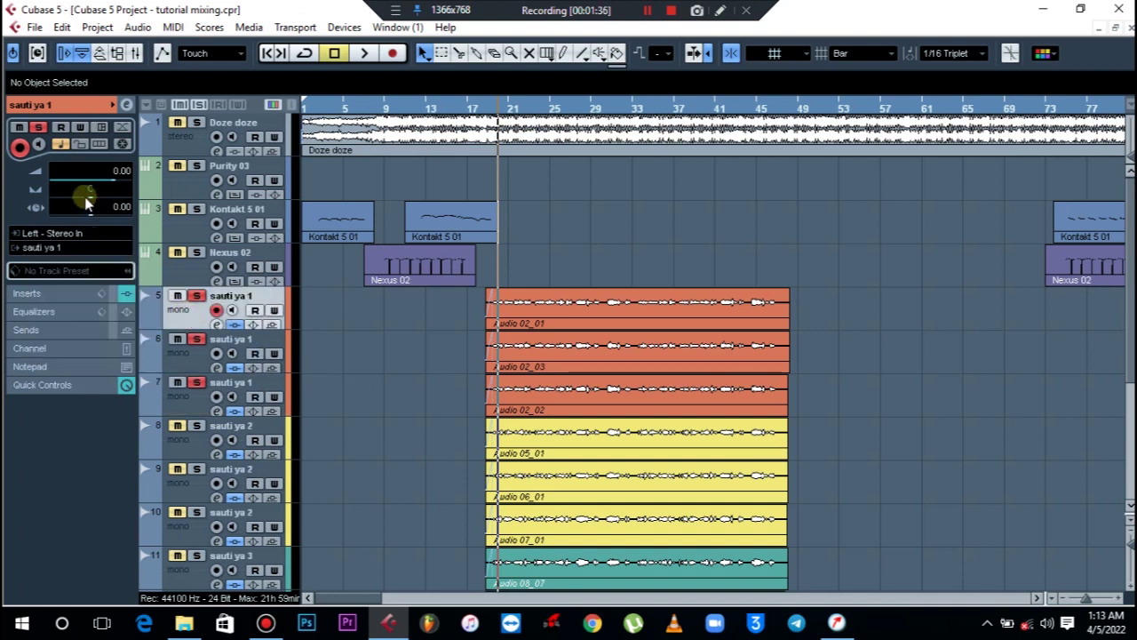
{"action": "left_click", "coordinate": [186, 355]}
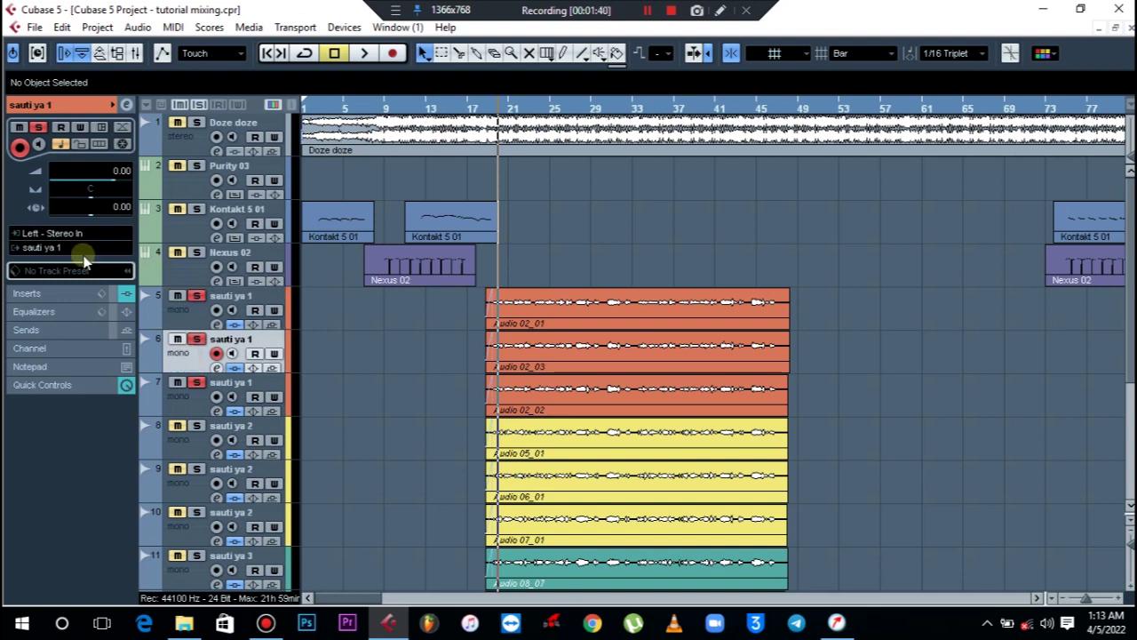
{"action": "left_click_drag", "start_coordinate": [67, 201], "coordinate": [16, 197]}
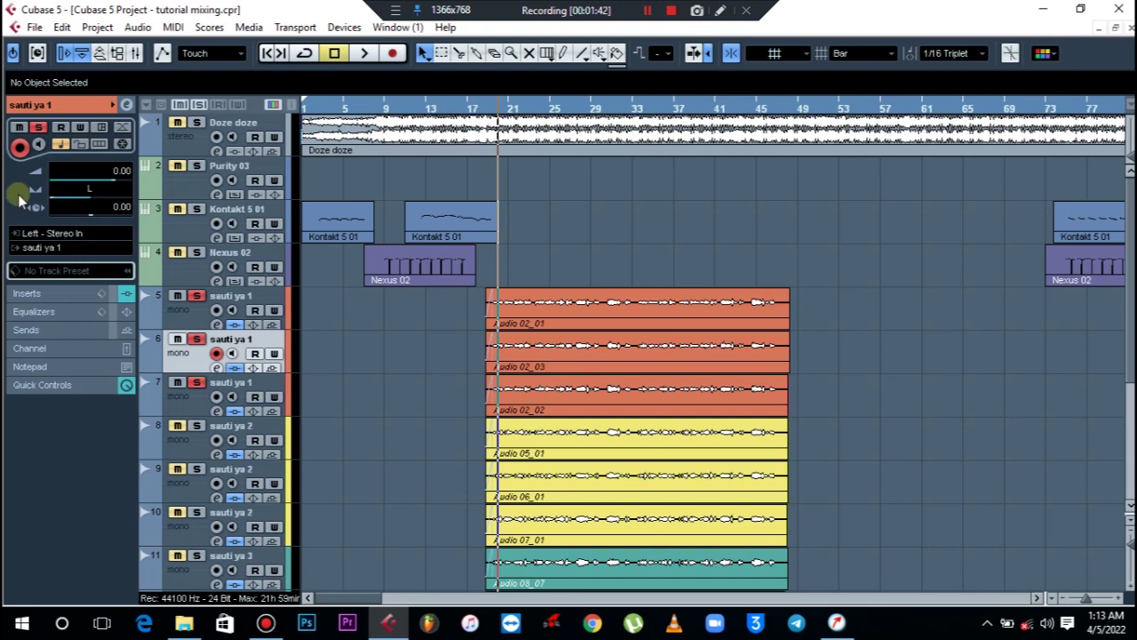
{"action": "left_click", "coordinate": [182, 402]}
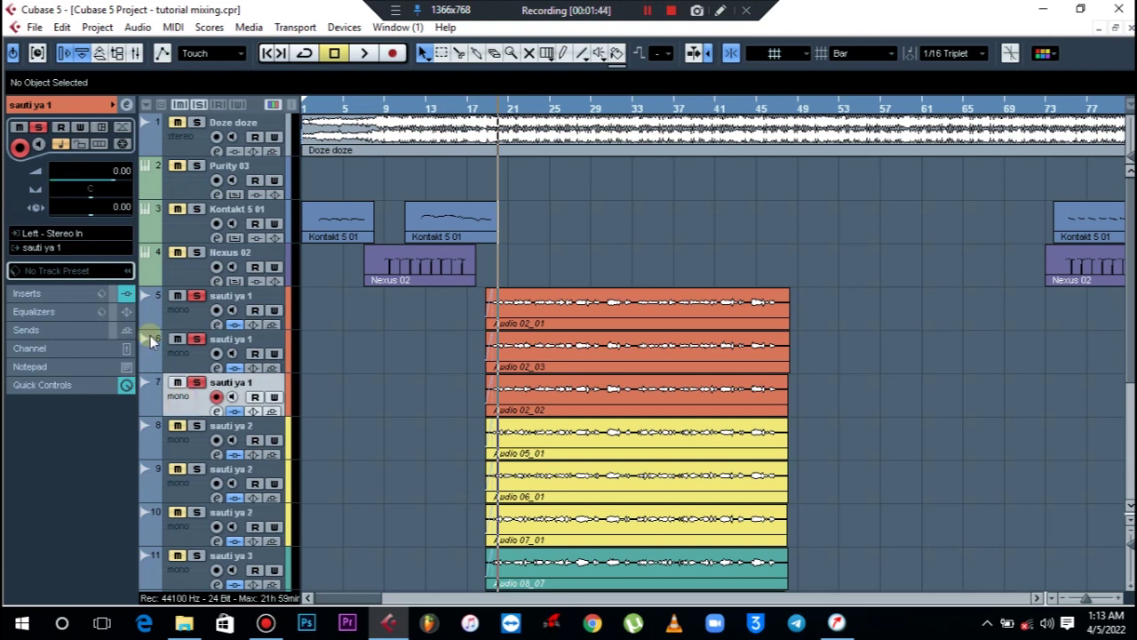
{"action": "left_click_drag", "start_coordinate": [123, 201], "coordinate": [135, 201]}
{"action": "key", "text": "space"}
{"action": "key", "text": "space"}
- Solo the sauti ya 1 group track and play back the vocals routed through it
{"action": "scroll", "coordinate": [1124, 444], "scroll_direction": "down", "scroll_amount": 5}
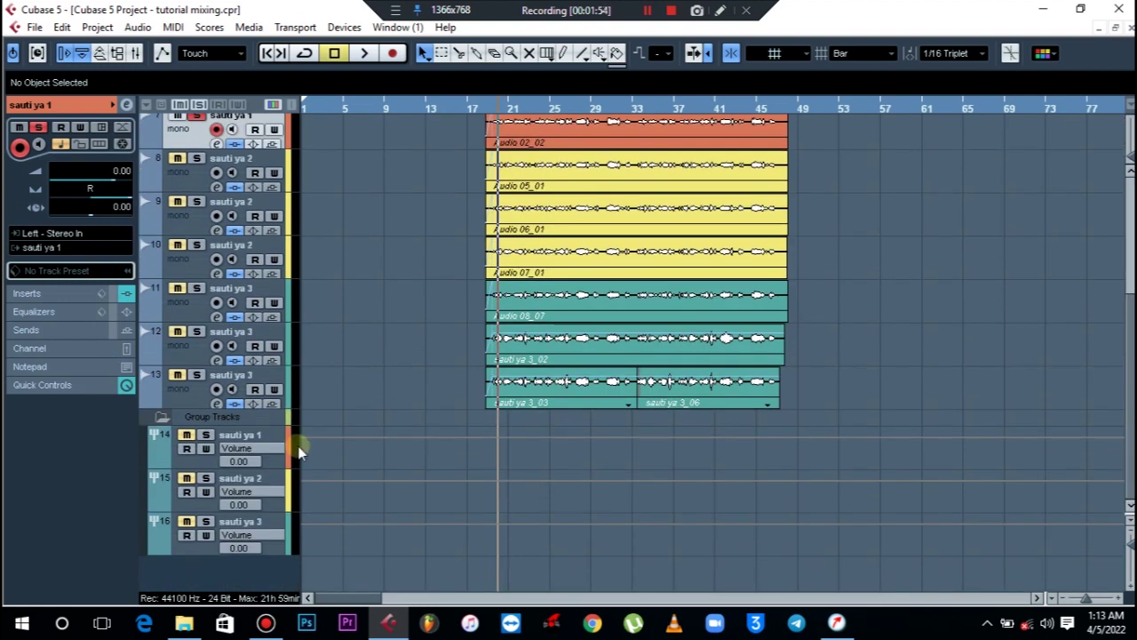
{"action": "left_click", "coordinate": [205, 434]}
{"action": "key", "text": "space"}
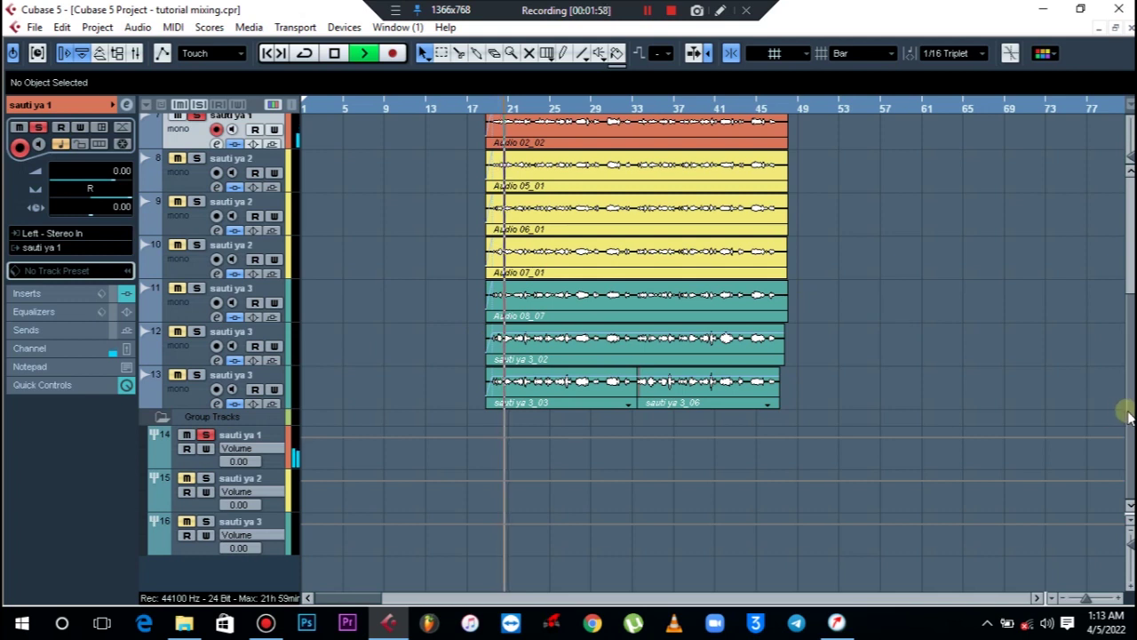
{"action": "mouse_move", "coordinate": [1128, 415]}
{"action": "left_mouse_down"}
{"action": "mouse_move", "coordinate": [1122, 313]}
{"action": "mouse_move", "coordinate": [1126, 412]}
{"action": "left_mouse_up"}
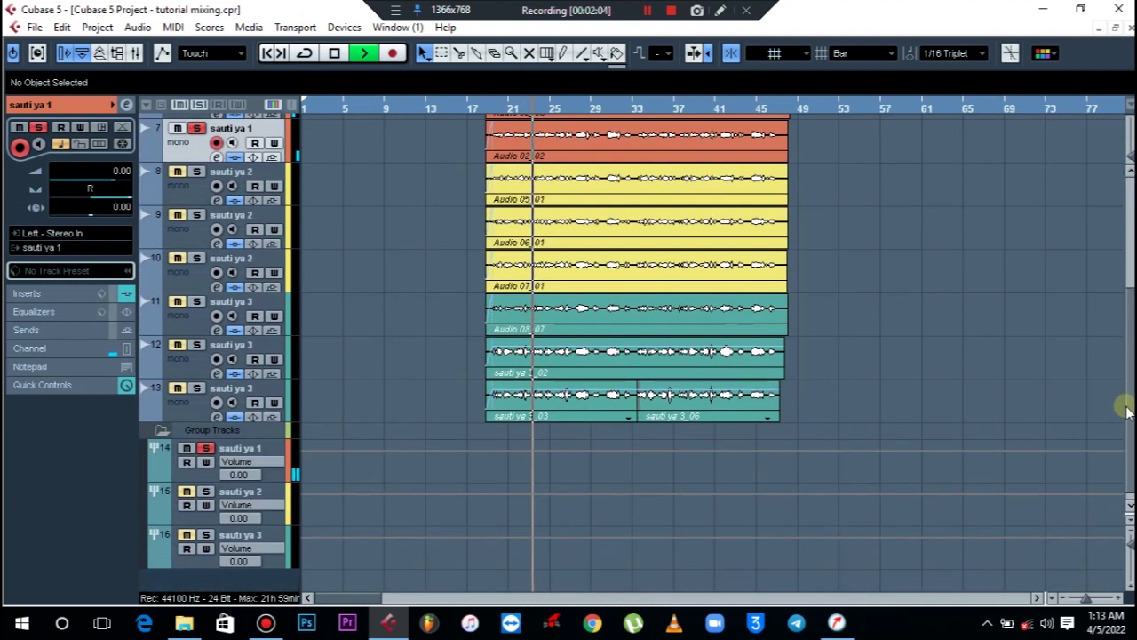
{"action": "key", "text": "space"}
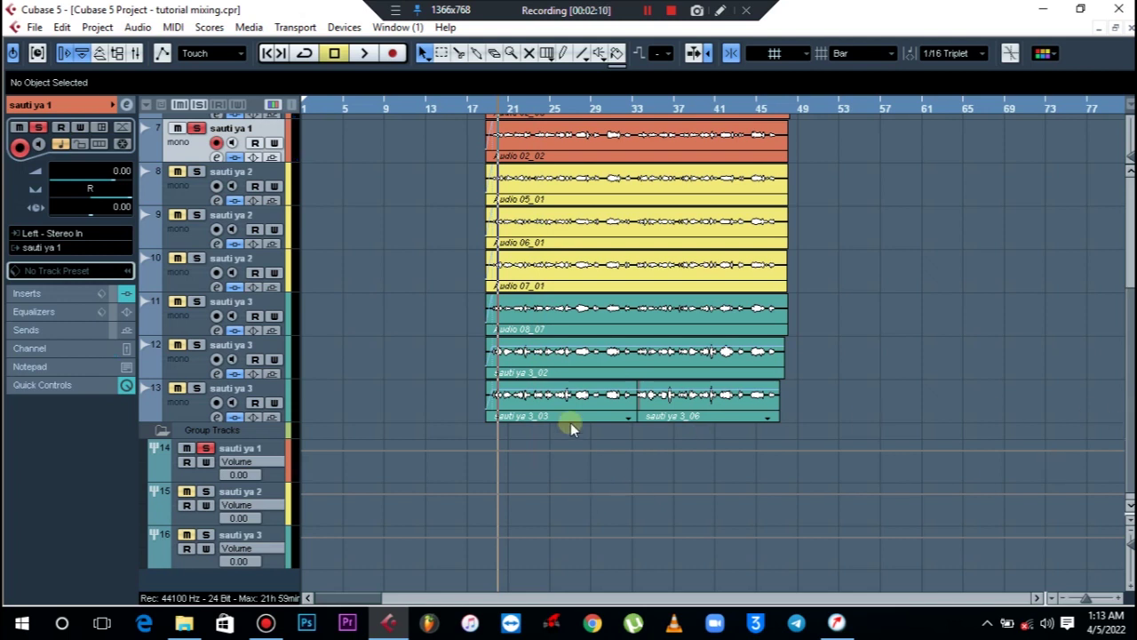
- Open the channel settings of the sauti ya 1 group and load L1+ Ultramaximizer Stereo in the first insert slot
{"action": "left_click", "coordinate": [267, 445]}
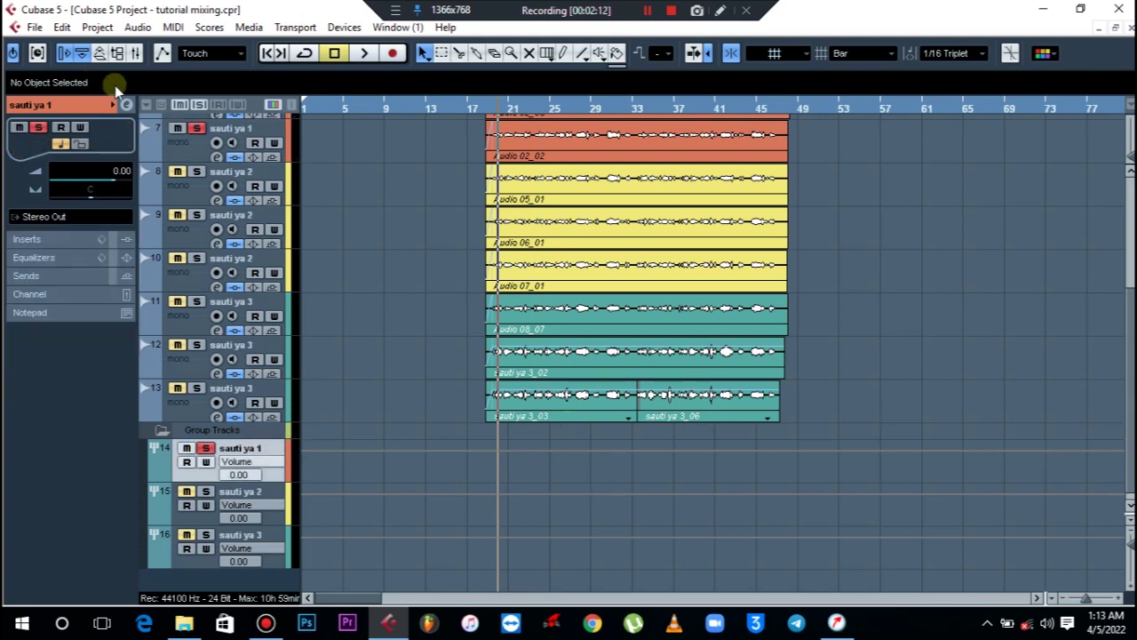
{"action": "left_click", "coordinate": [129, 105]}
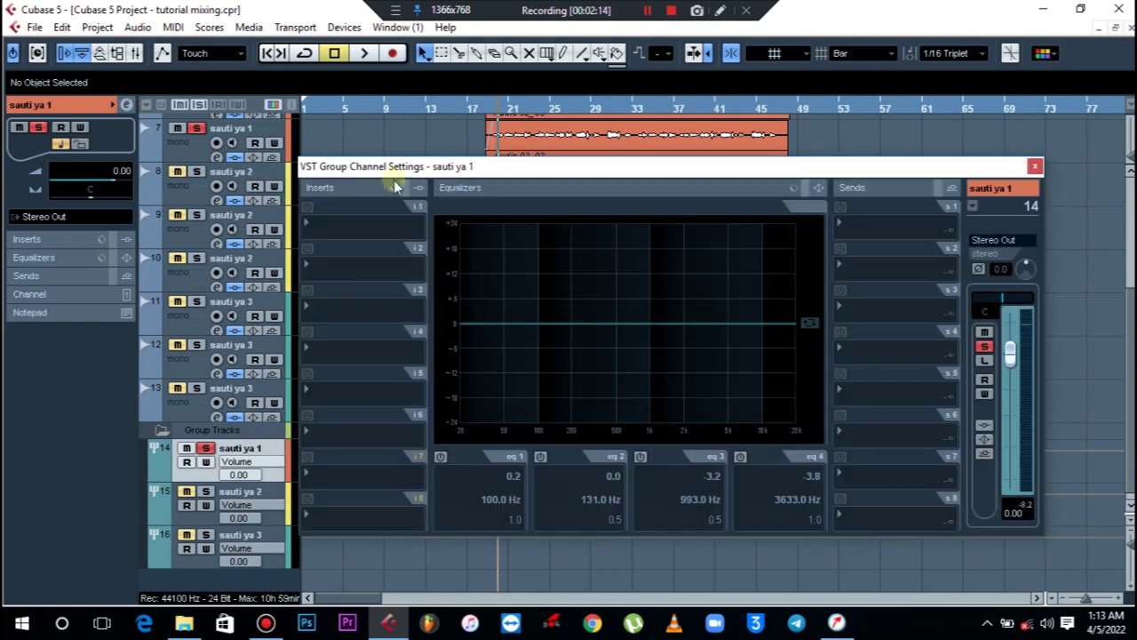
{"action": "left_click", "coordinate": [347, 227]}
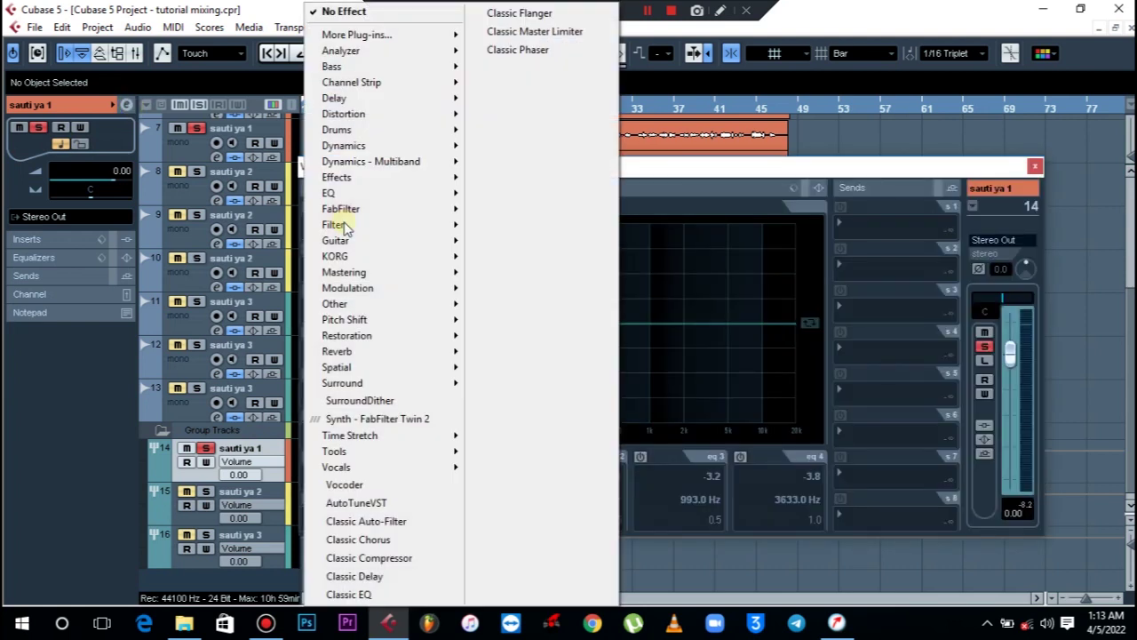
{"action": "mouse_move", "coordinate": [432, 145]}
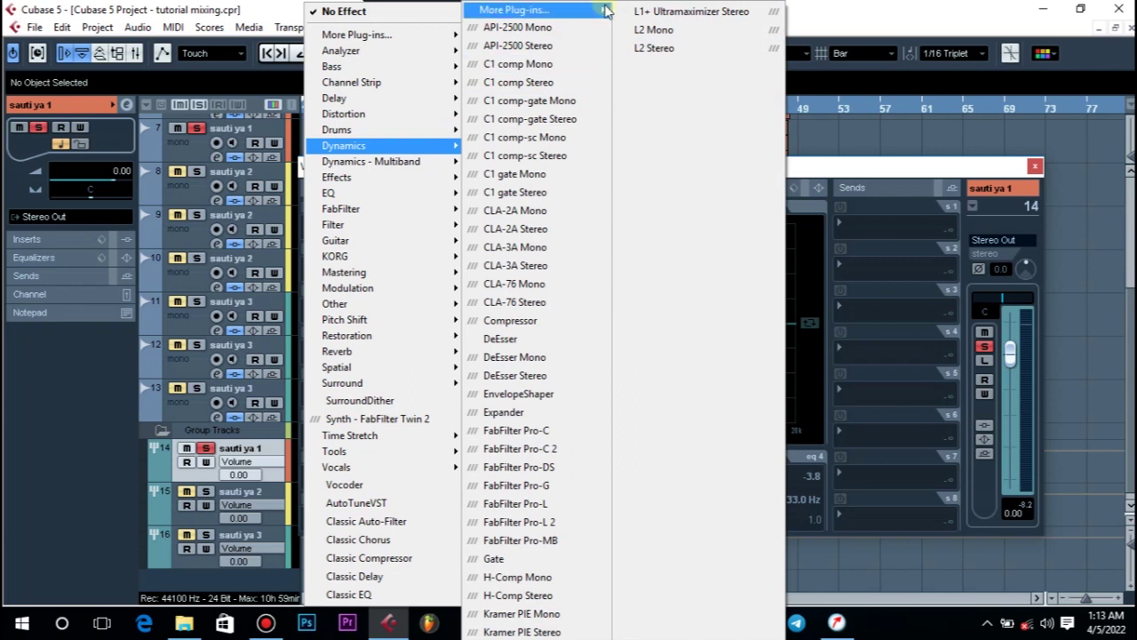
{"action": "left_click", "coordinate": [662, 12]}
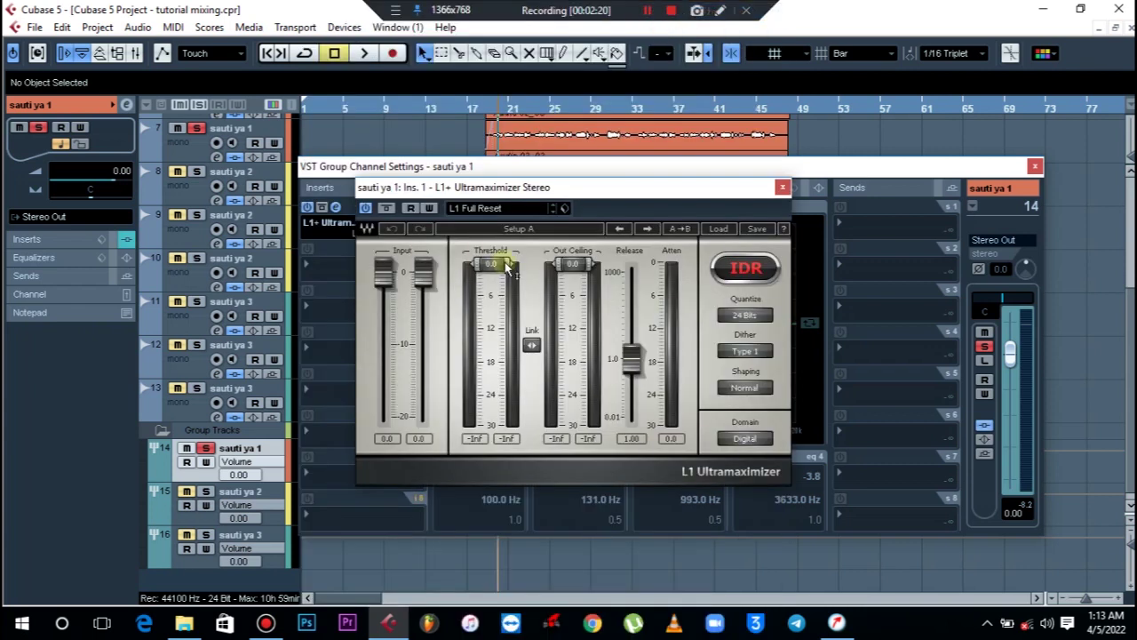
- Set the L1 Ultramaximizer threshold to -4.0 and play back the group
{"action": "left_click", "coordinate": [500, 265]}
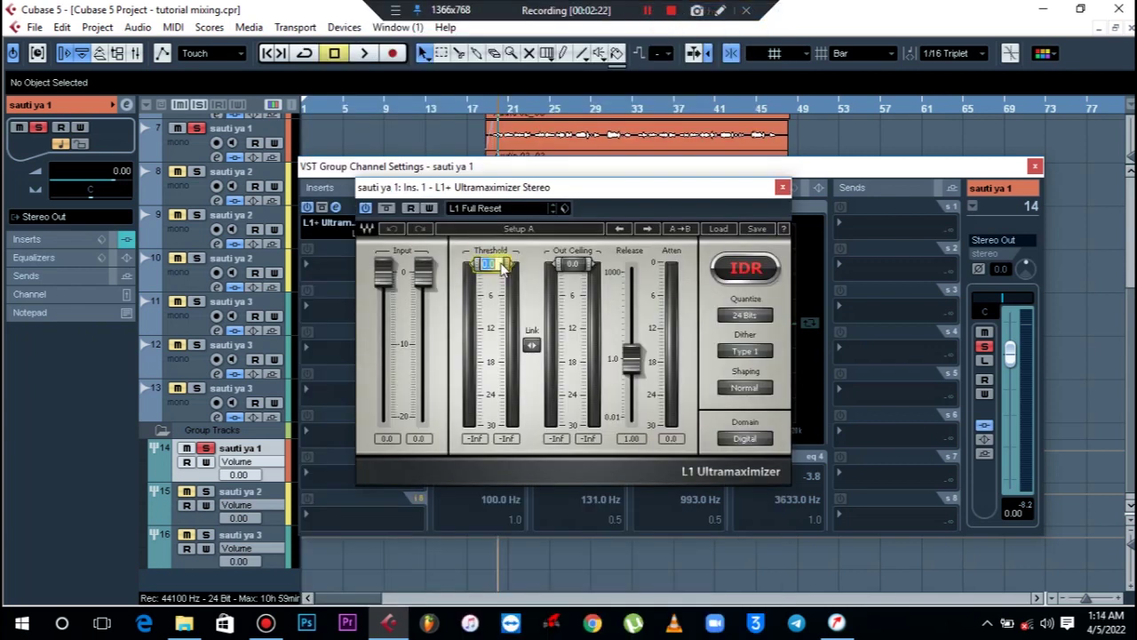
{"action": "key", "text": "Return"}
{"action": "key", "text": "space"}
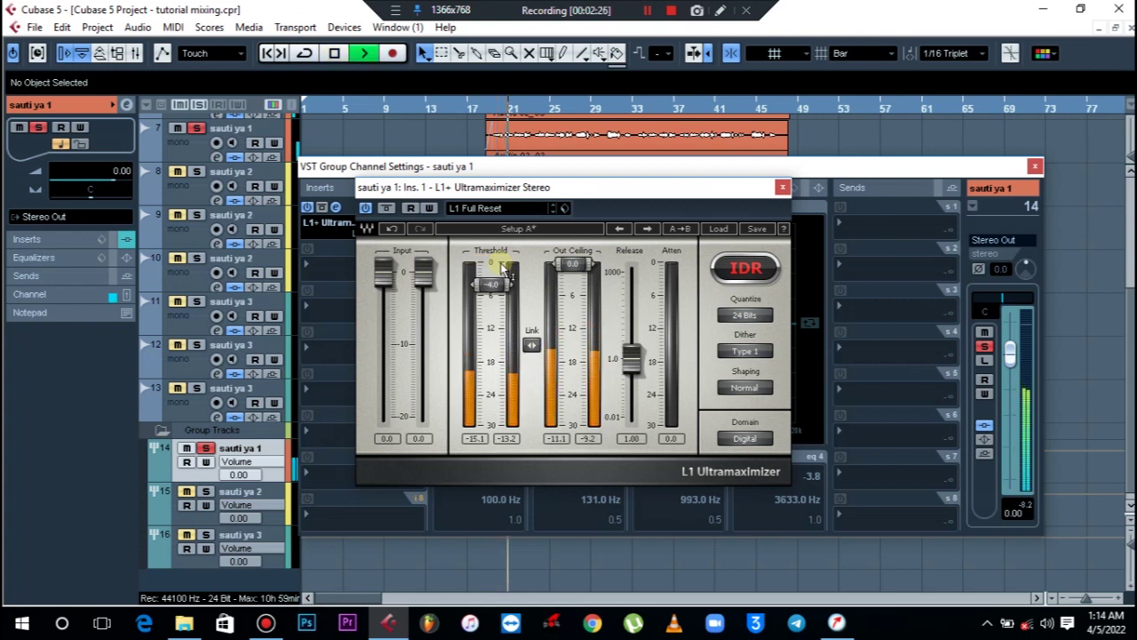
- Set the L1 Ultramaximizer threshold to -5, close the plug-in window and stop playback
{"action": "double_click", "coordinate": [498, 290]}
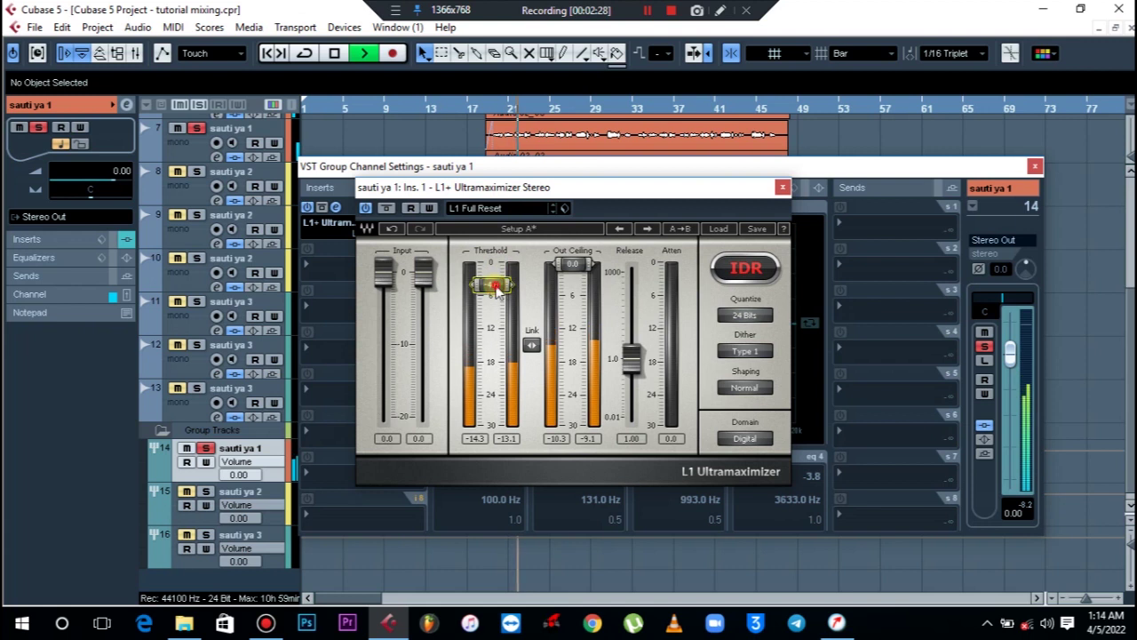
{"action": "type", "text": "5"}
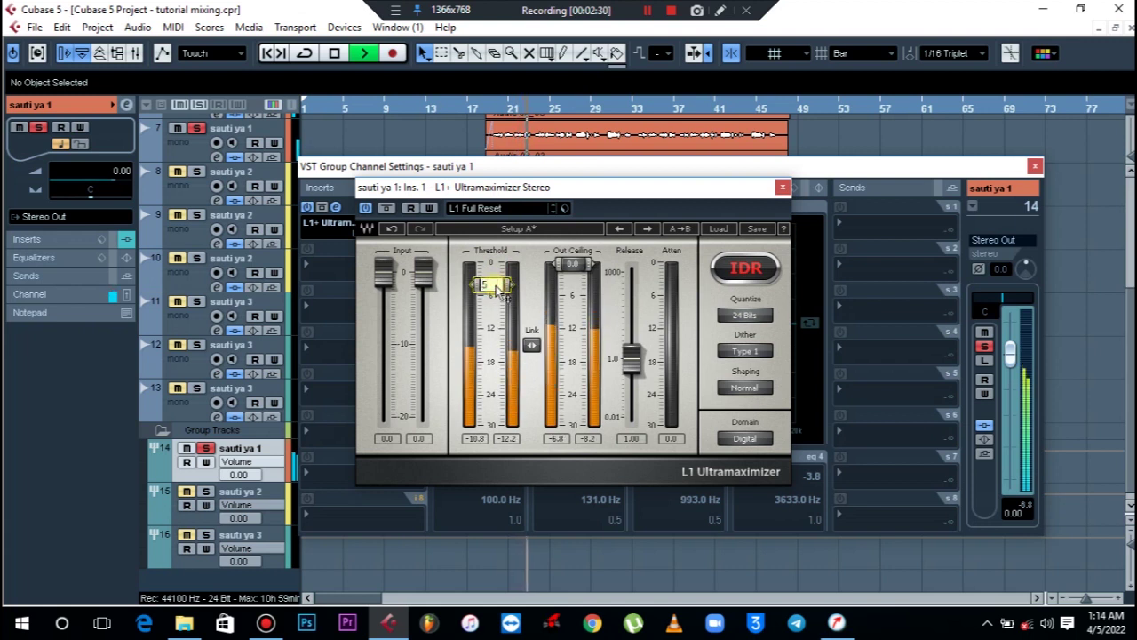
{"action": "key", "text": "Return"}
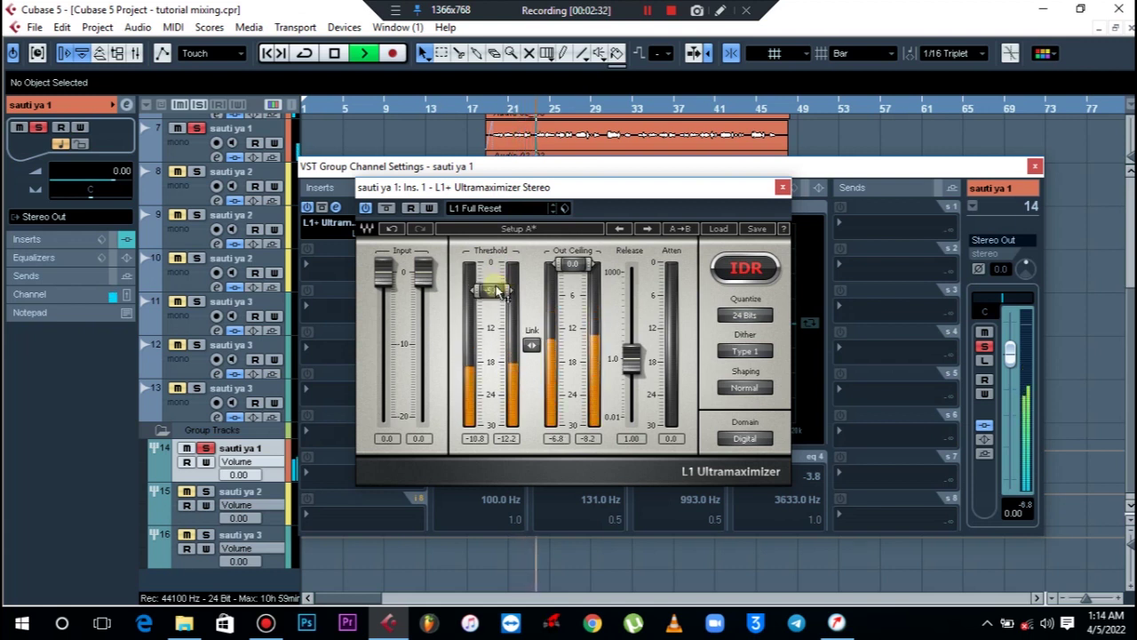
{"action": "left_click", "coordinate": [782, 188]}
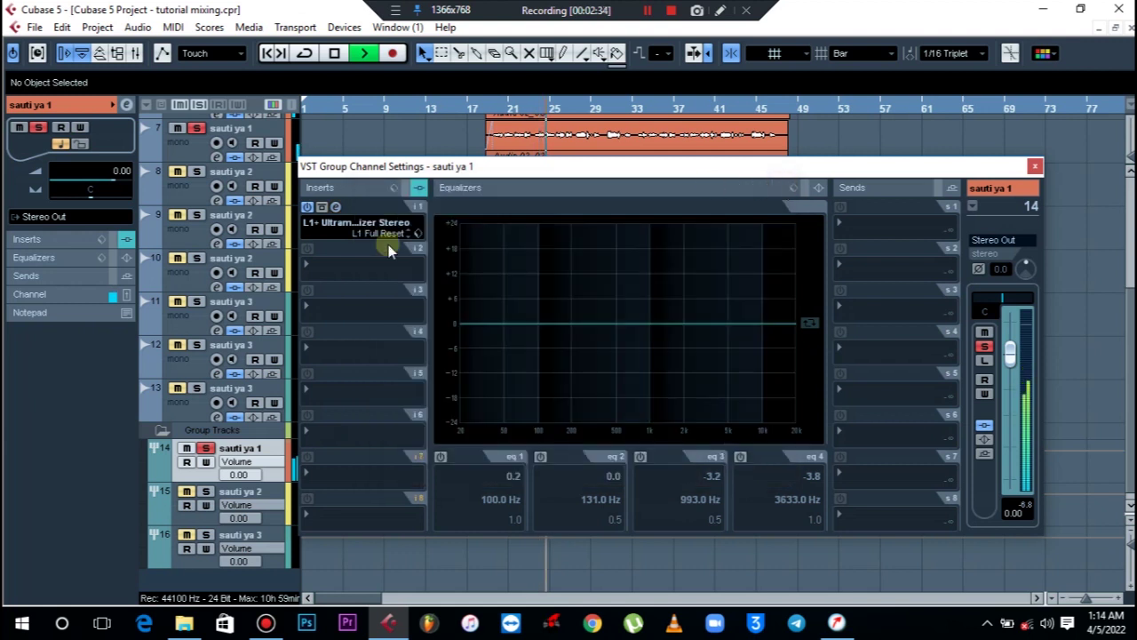
{"action": "key", "text": "space"}
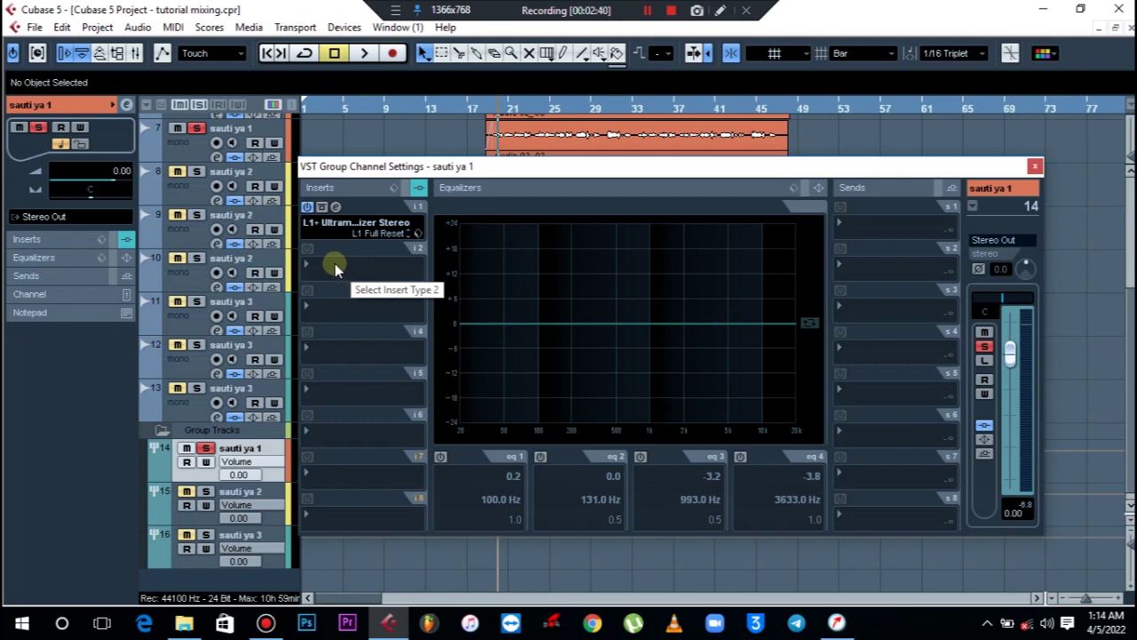
- Load RCompressor Stereo from the Dynamics plug-ins in the second insert slot of the sauti ya 1 group
{"action": "left_click", "coordinate": [336, 266]}
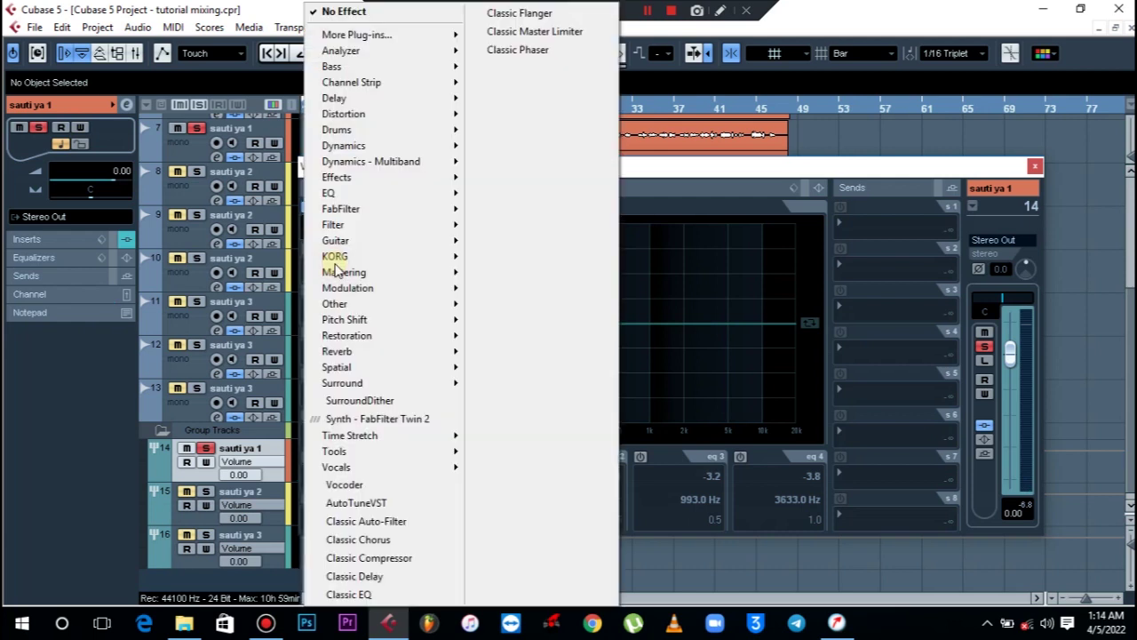
{"action": "mouse_move", "coordinate": [429, 162]}
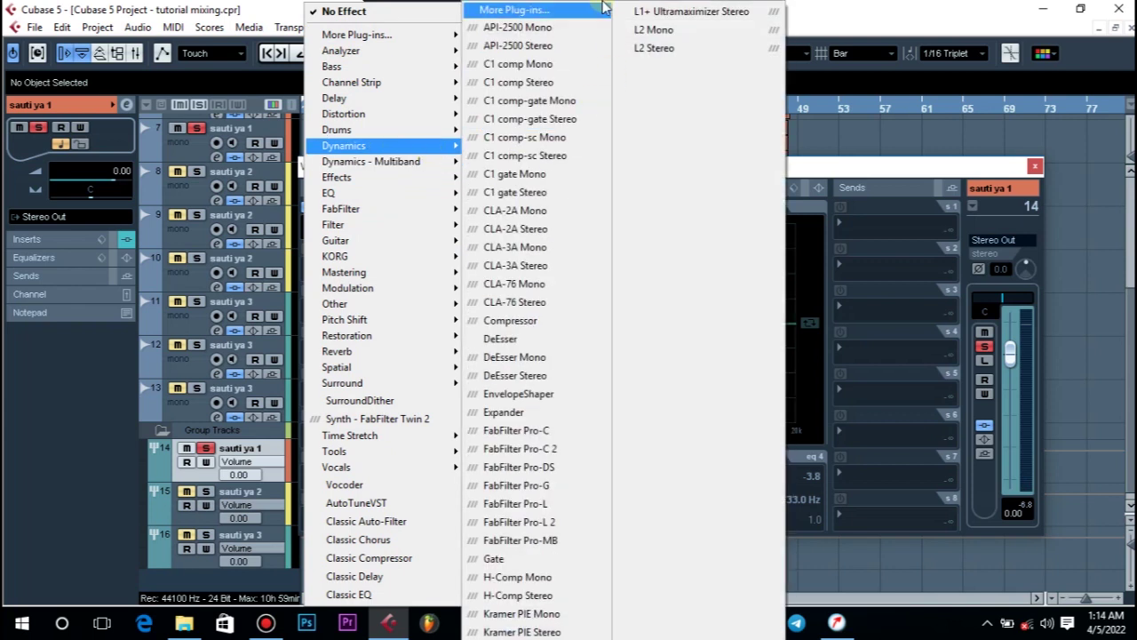
{"action": "mouse_move", "coordinate": [591, 10]}
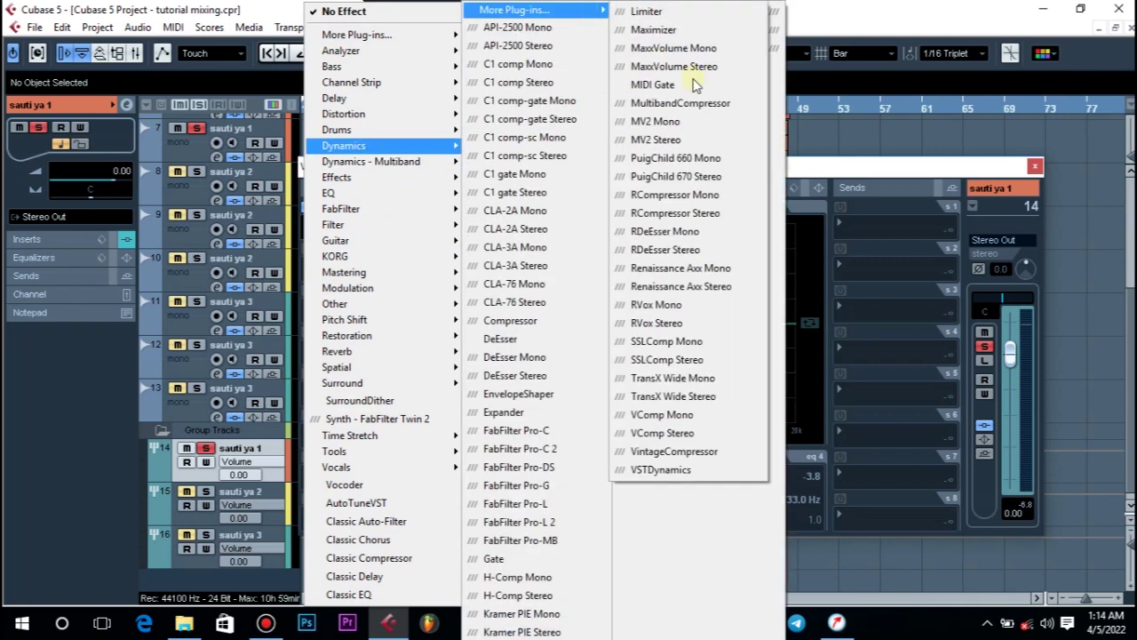
{"action": "left_click", "coordinate": [689, 214]}
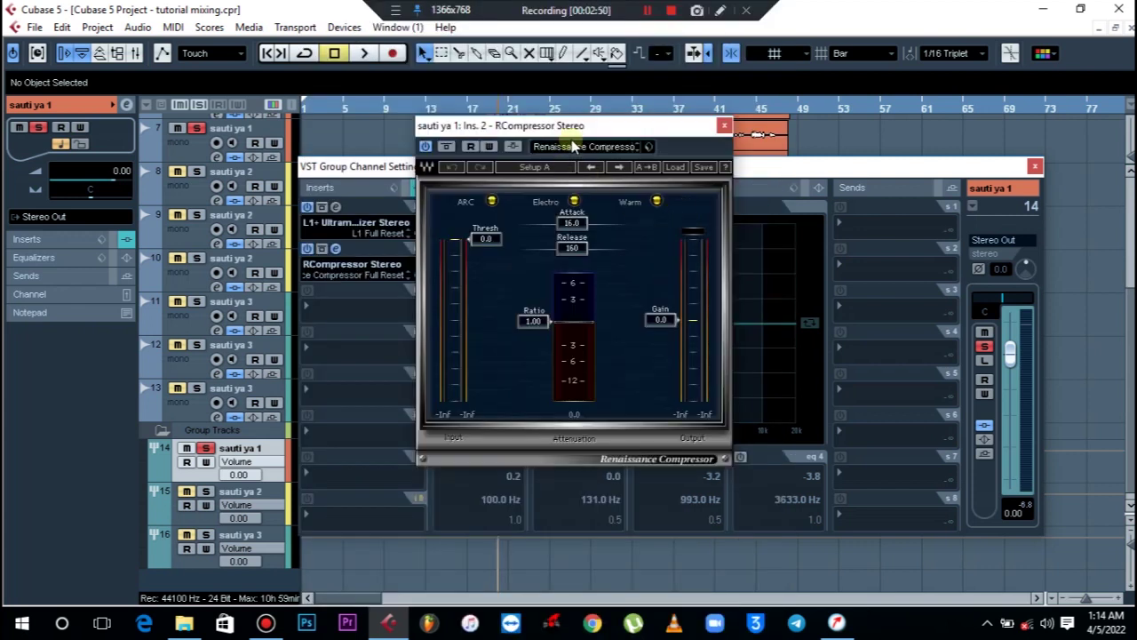
{"action": "left_click", "coordinate": [570, 148]}
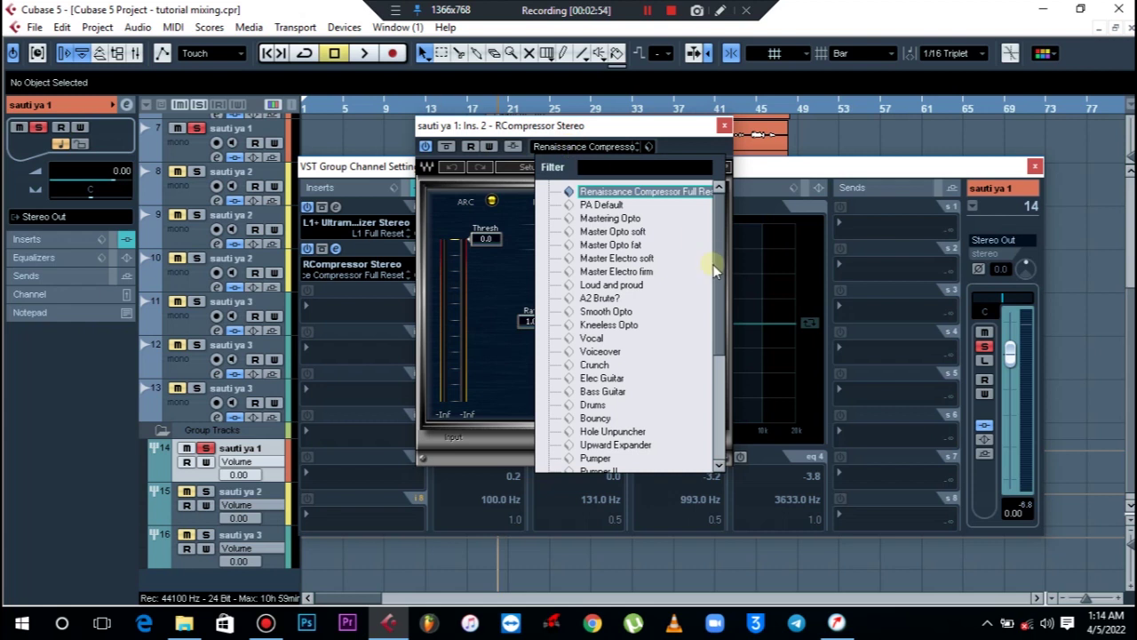
{"action": "scroll", "coordinate": [710, 266], "scroll_direction": "down", "scroll_amount": 5}
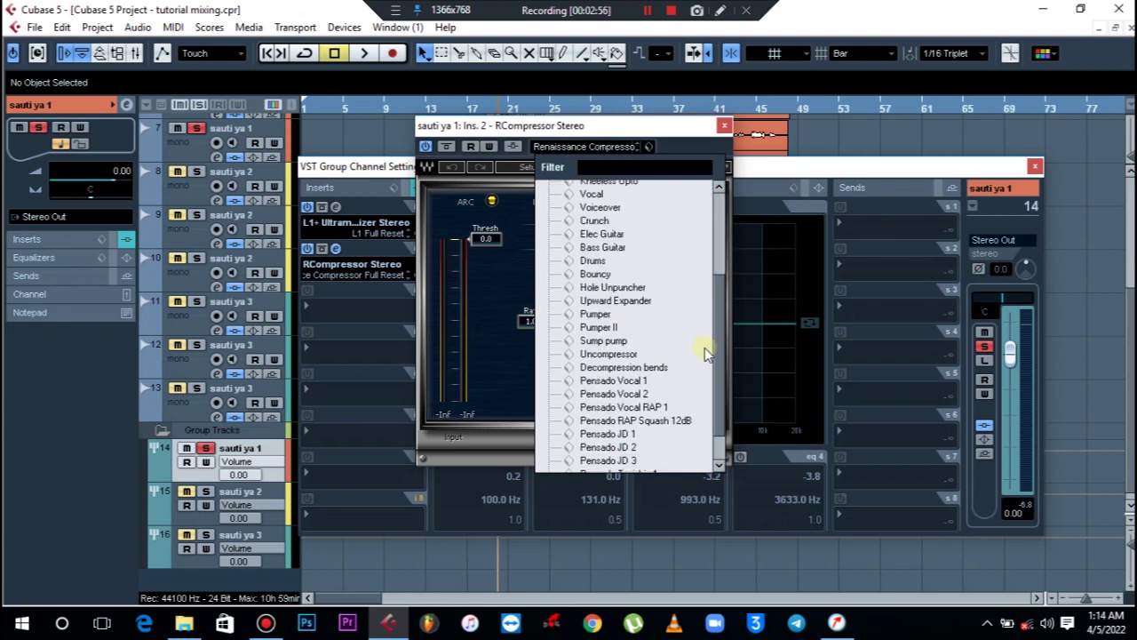
{"action": "left_click", "coordinate": [509, 216]}
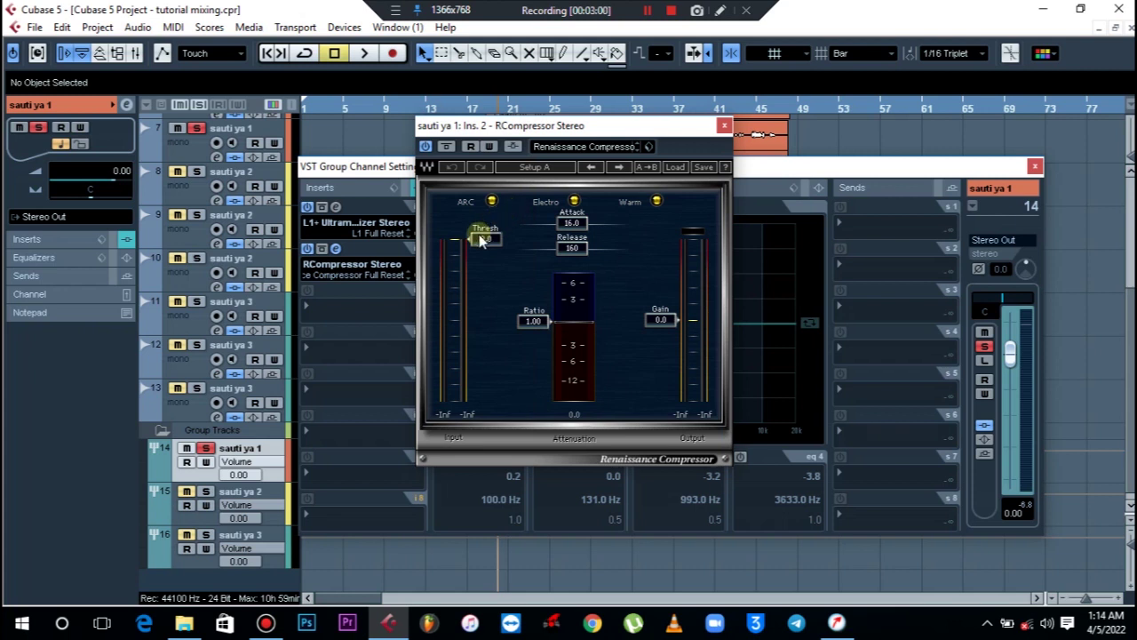
- Set the RCompressor threshold to -10.0 and the ratio to 1.50 while the group plays, stop playback and close the plug-in window
{"action": "left_click_drag", "start_coordinate": [487, 244], "coordinate": [487, 269]}
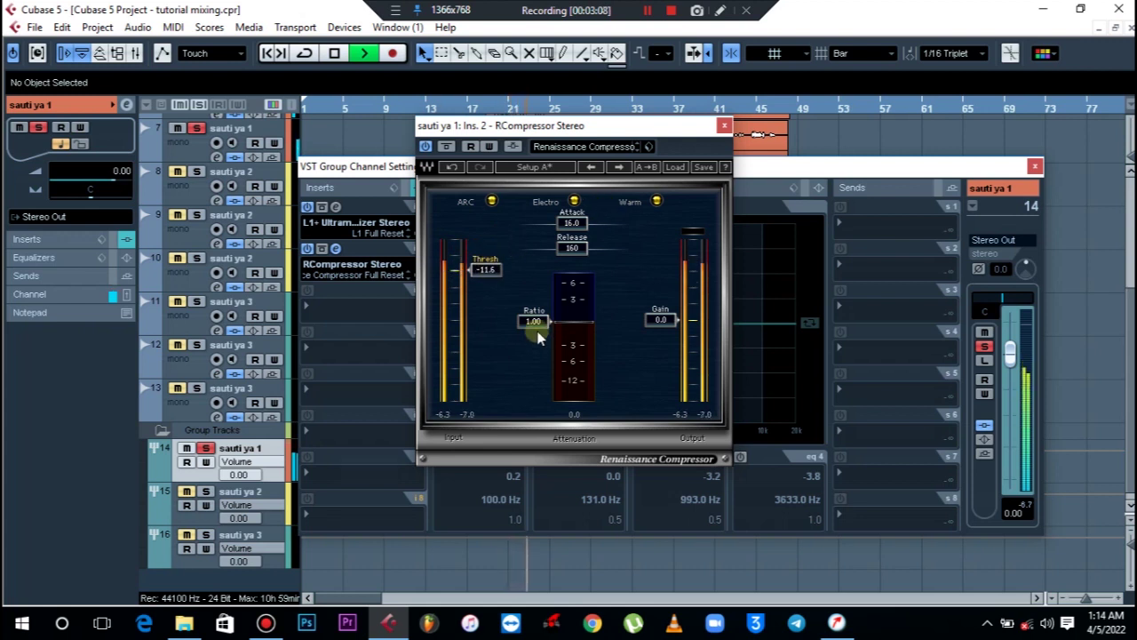
{"action": "left_click_drag", "start_coordinate": [533, 320], "coordinate": [536, 327]}
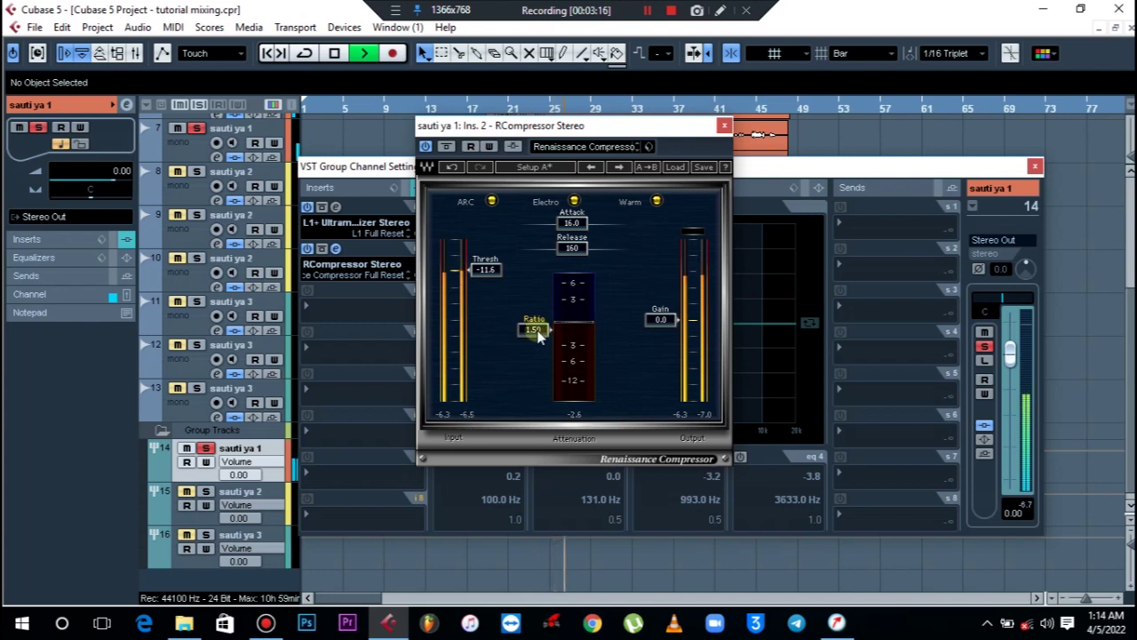
{"action": "left_click_drag", "start_coordinate": [496, 278], "coordinate": [494, 268]}
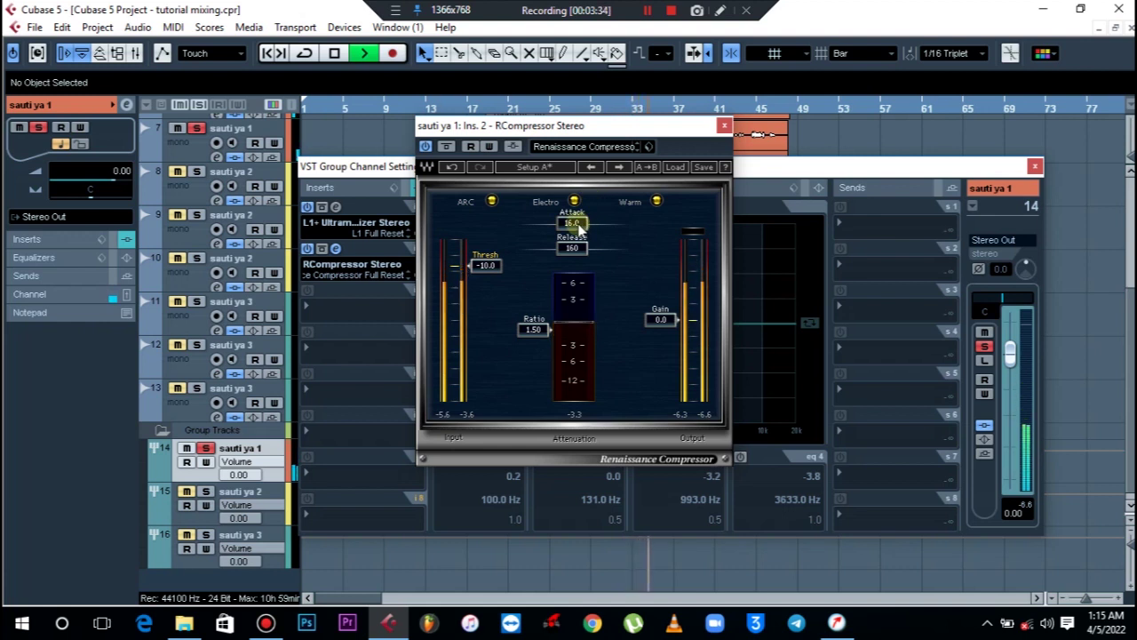
{"action": "key", "text": "space"}
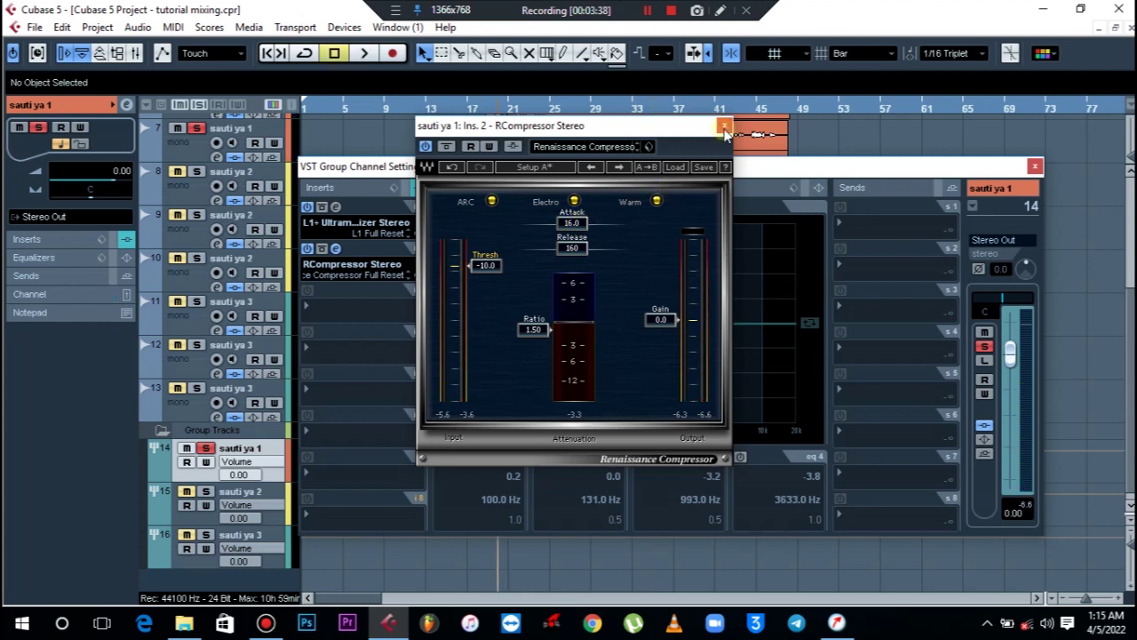
{"action": "left_click", "coordinate": [725, 126]}
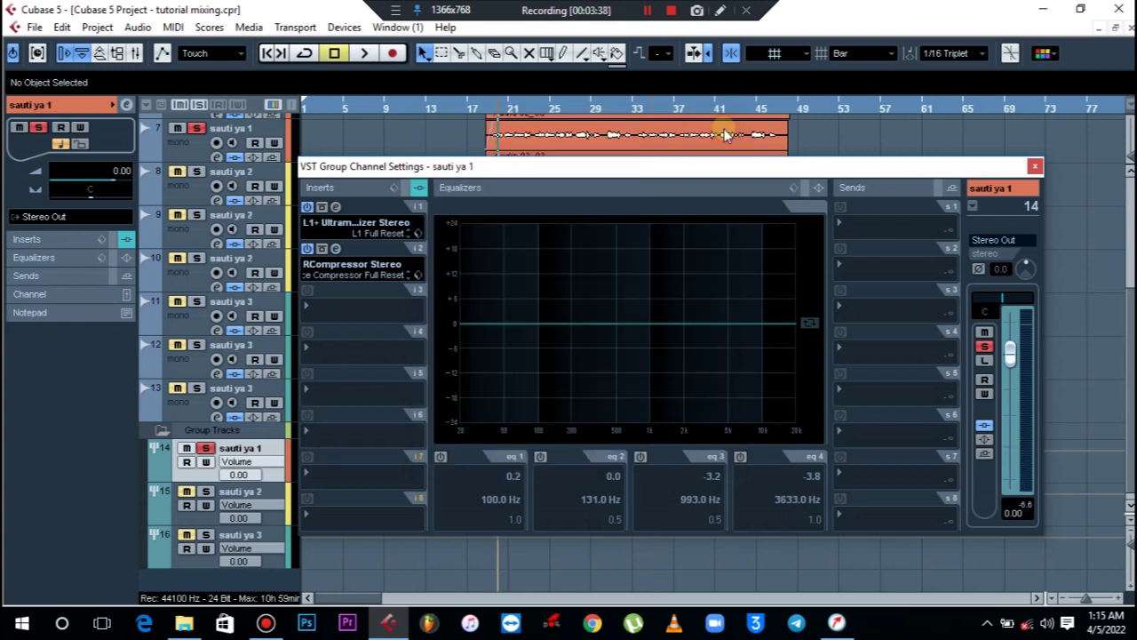
- Load GEQ Classic Stereo from the EQ plug-ins in the third insert slot of the sauti ya 1 group
{"action": "left_click", "coordinate": [327, 312]}
{"action": "mouse_move", "coordinate": [429, 194]}
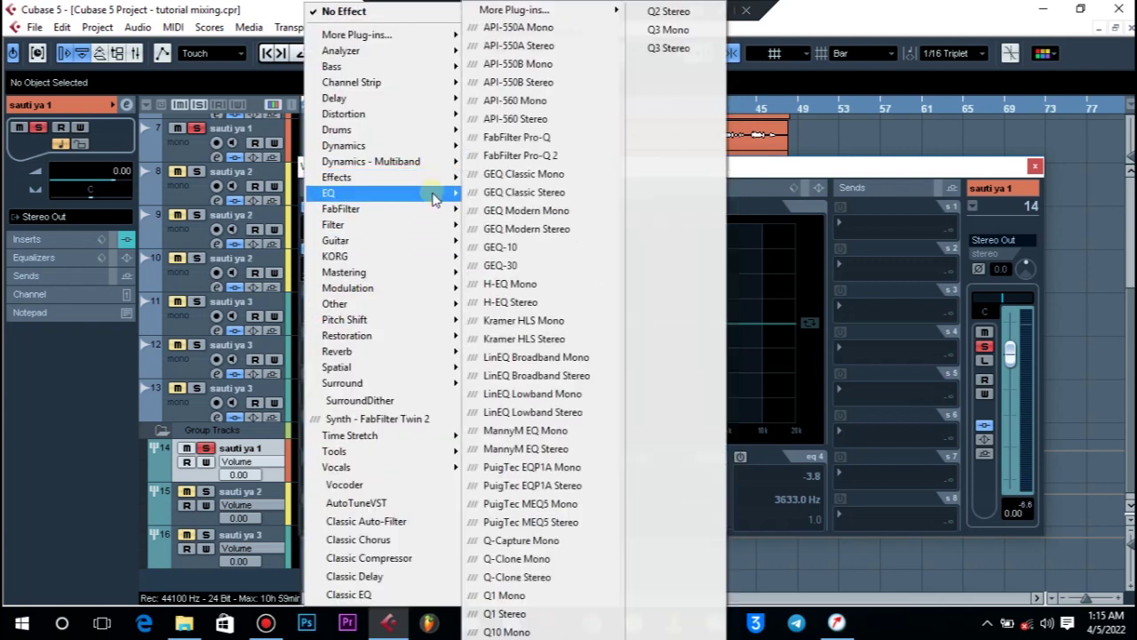
{"action": "left_click", "coordinate": [565, 193]}
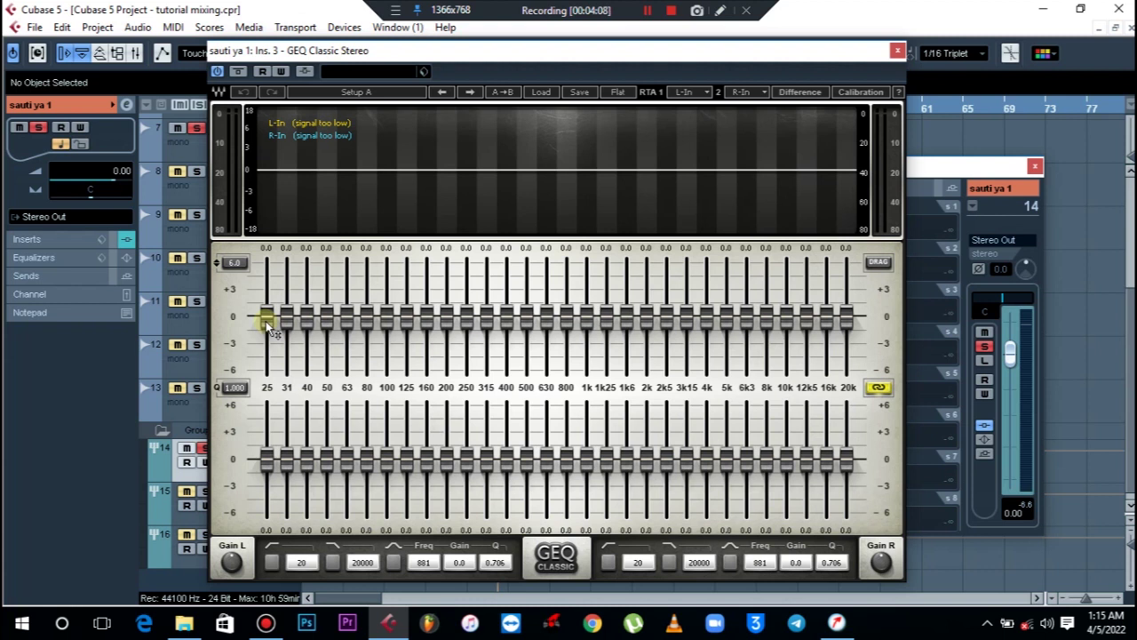
- During playback, cut the GEQ low bands progressively from -6.0 at 25 Hz to -1.3 at 80 Hz
{"action": "key", "text": "space"}
{"action": "left_click_drag", "start_coordinate": [266, 321], "coordinate": [265, 370]}
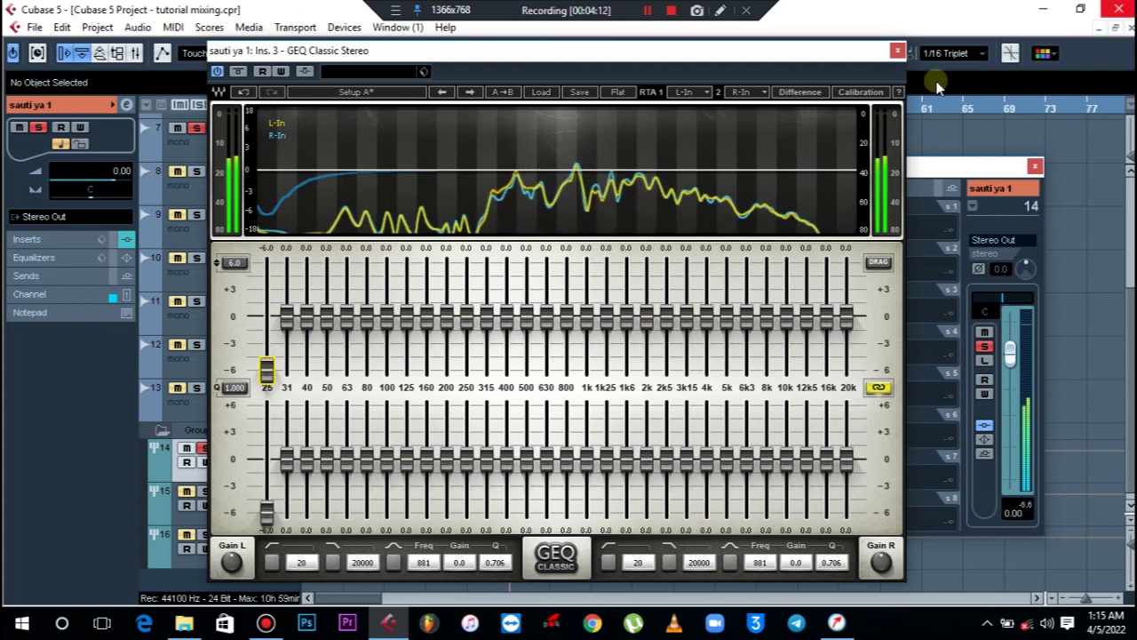
{"action": "left_click_drag", "start_coordinate": [286, 316], "coordinate": [286, 349]}
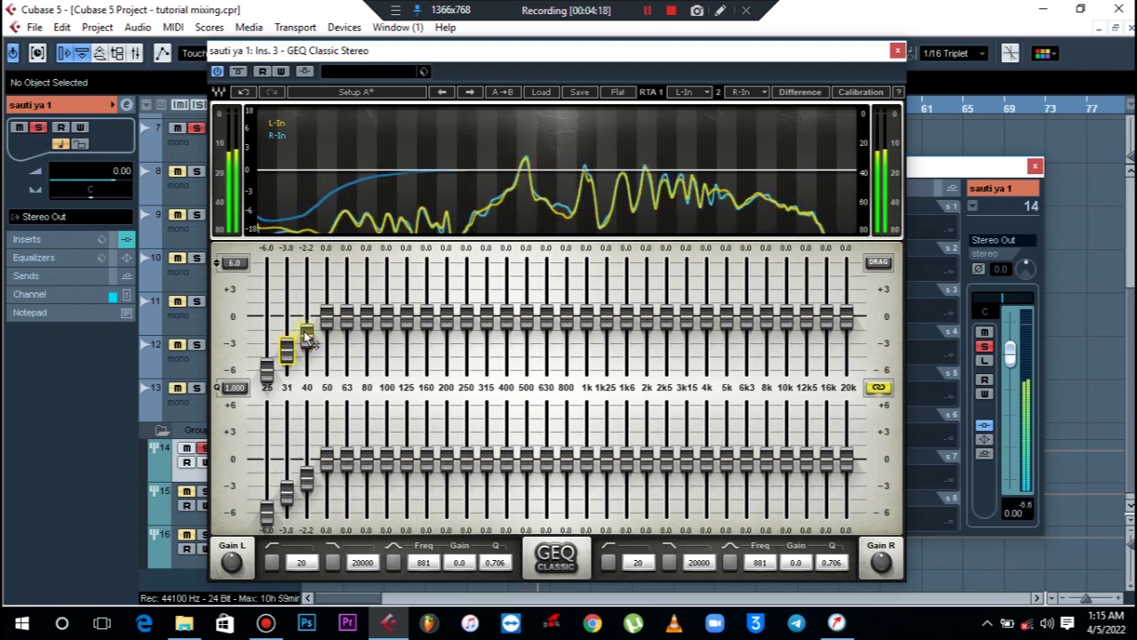
{"action": "mouse_move", "coordinate": [327, 317]}
{"action": "left_mouse_down"}
{"action": "mouse_move", "coordinate": [327, 334]}
{"action": "mouse_move", "coordinate": [367, 320]}
{"action": "mouse_move", "coordinate": [318, 349]}
{"action": "mouse_move", "coordinate": [327, 338]}
{"action": "left_mouse_up"}
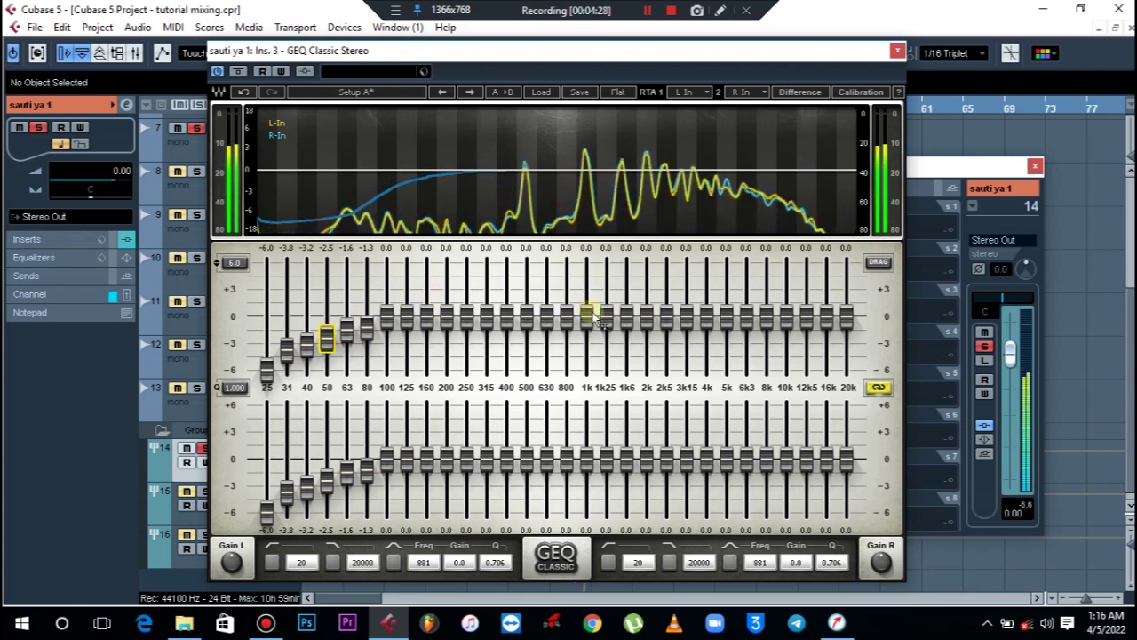
- Cut the 500 Hz to 1 kHz bands by up to 2.3, raise 10 to 20 kHz from 0.6 to 2.7, and set 2 kHz to -1.4
{"action": "mouse_move", "coordinate": [553, 329]}
{"action": "left_mouse_down"}
{"action": "mouse_move", "coordinate": [552, 269]}
{"action": "mouse_move", "coordinate": [552, 346]}
{"action": "mouse_move", "coordinate": [526, 334]}
{"action": "mouse_move", "coordinate": [587, 327]}
{"action": "mouse_move", "coordinate": [568, 335]}
{"action": "left_mouse_up"}
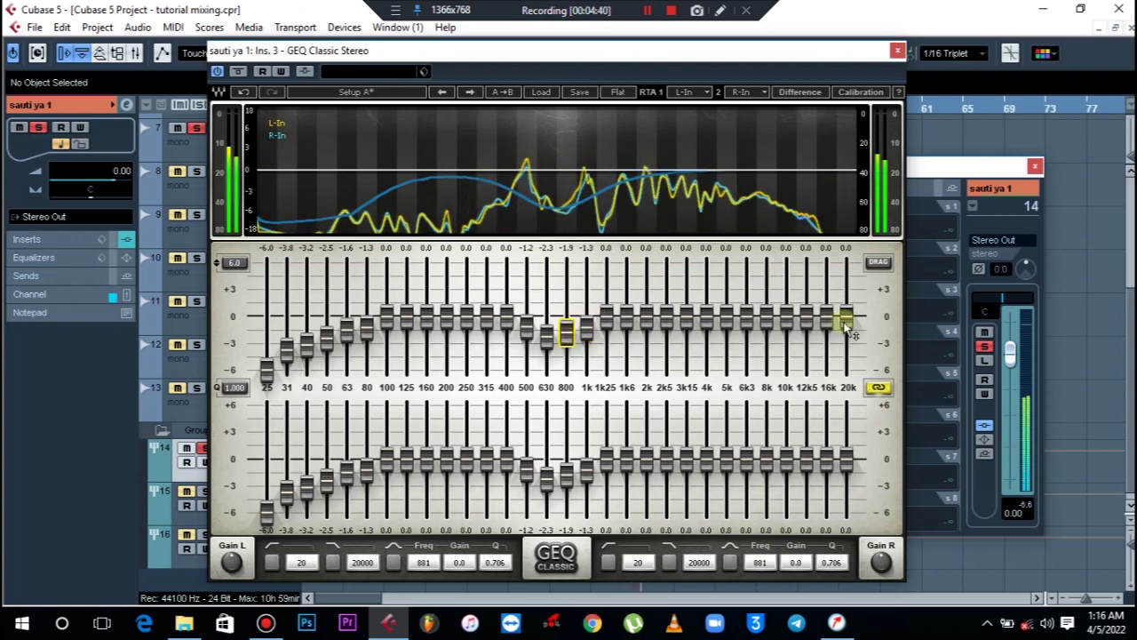
{"action": "left_click_drag", "start_coordinate": [847, 317], "coordinate": [807, 304]}
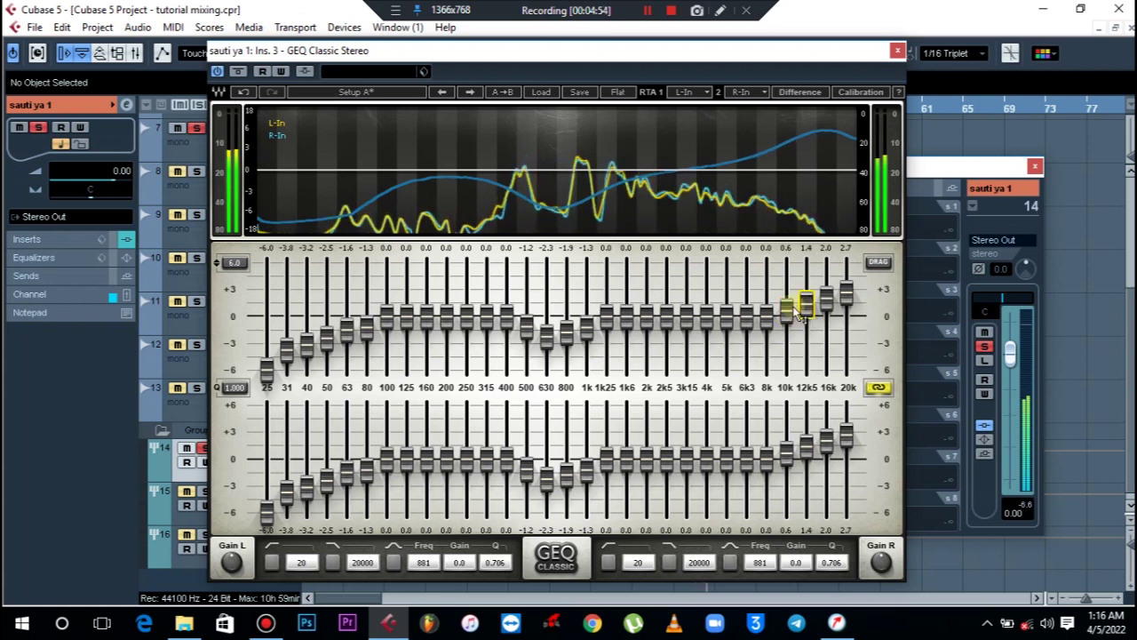
{"action": "left_click_drag", "start_coordinate": [646, 315], "coordinate": [647, 328]}
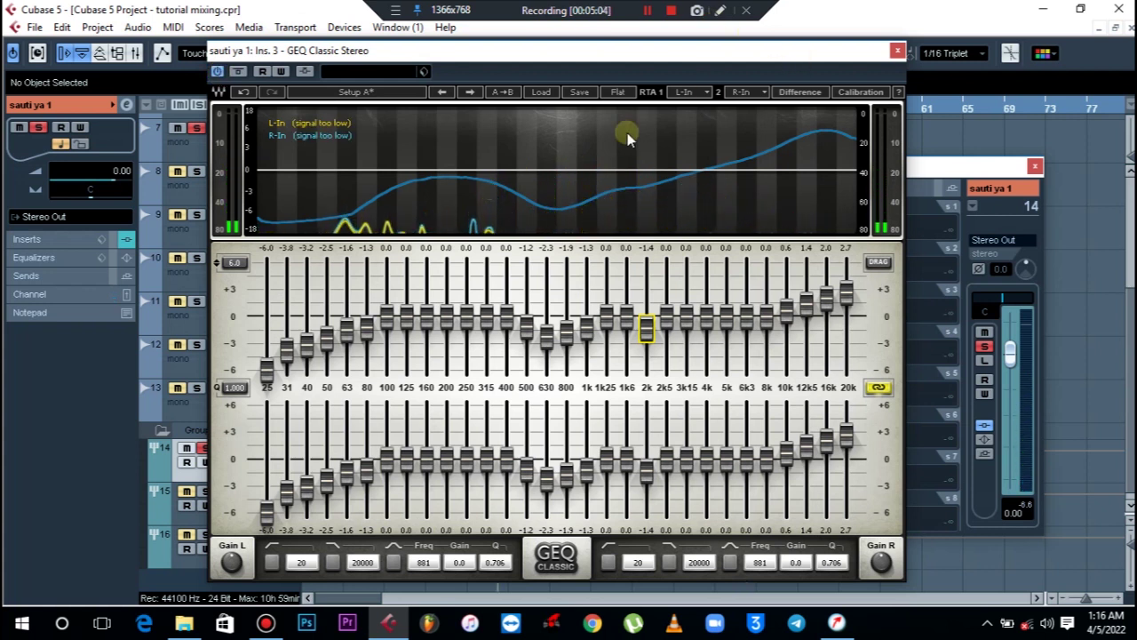
- Rebalance the GEQ mid bands: 500 Hz -0.9, 630 Hz -1.8, 800 Hz -1.3, 1k -1.0, 1k25 -1.9 and 1k6 -1.2
{"action": "left_click_drag", "start_coordinate": [547, 336], "coordinate": [635, 342]}
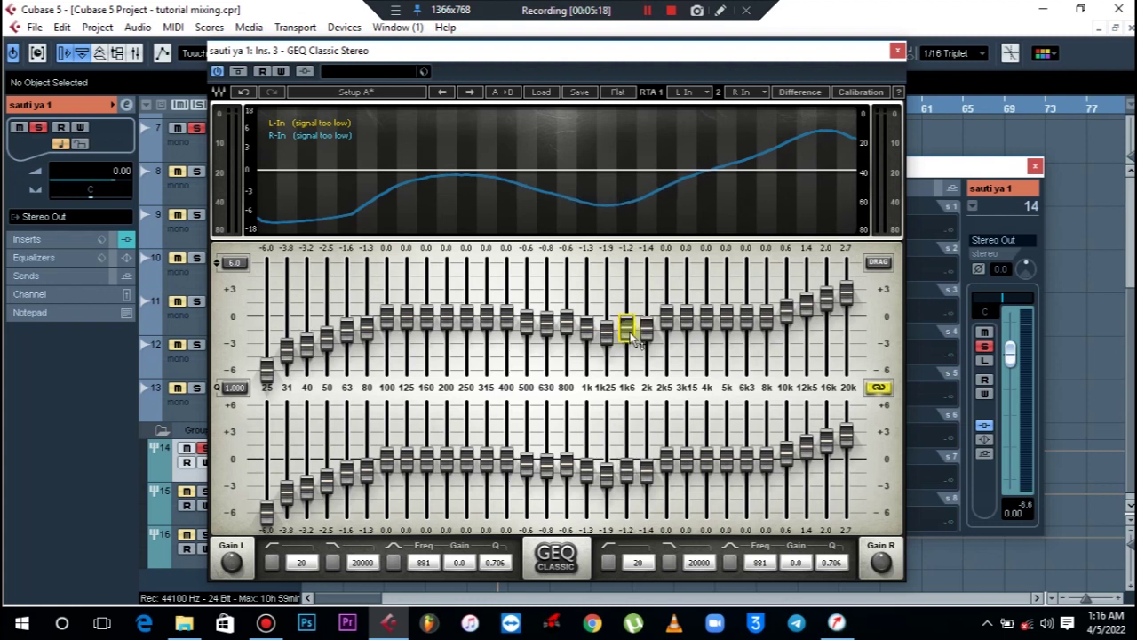
{"action": "left_click", "coordinate": [528, 325]}
{"action": "left_click_drag", "start_coordinate": [527, 327], "coordinate": [586, 326]}
{"action": "left_click", "coordinate": [527, 318]}
{"action": "left_click", "coordinate": [587, 329]}
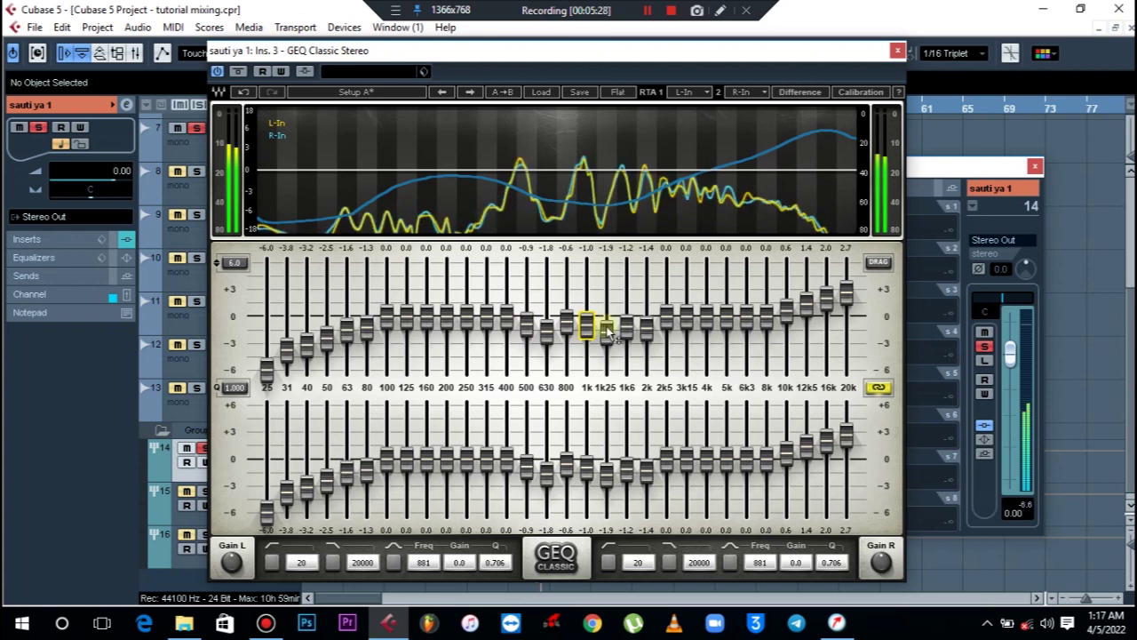
{"action": "mouse_move", "coordinate": [566, 318]}
{"action": "left_mouse_down"}
{"action": "mouse_move", "coordinate": [566, 263]}
{"action": "mouse_move", "coordinate": [566, 349]}
{"action": "mouse_move", "coordinate": [566, 328]}
{"action": "left_mouse_up"}
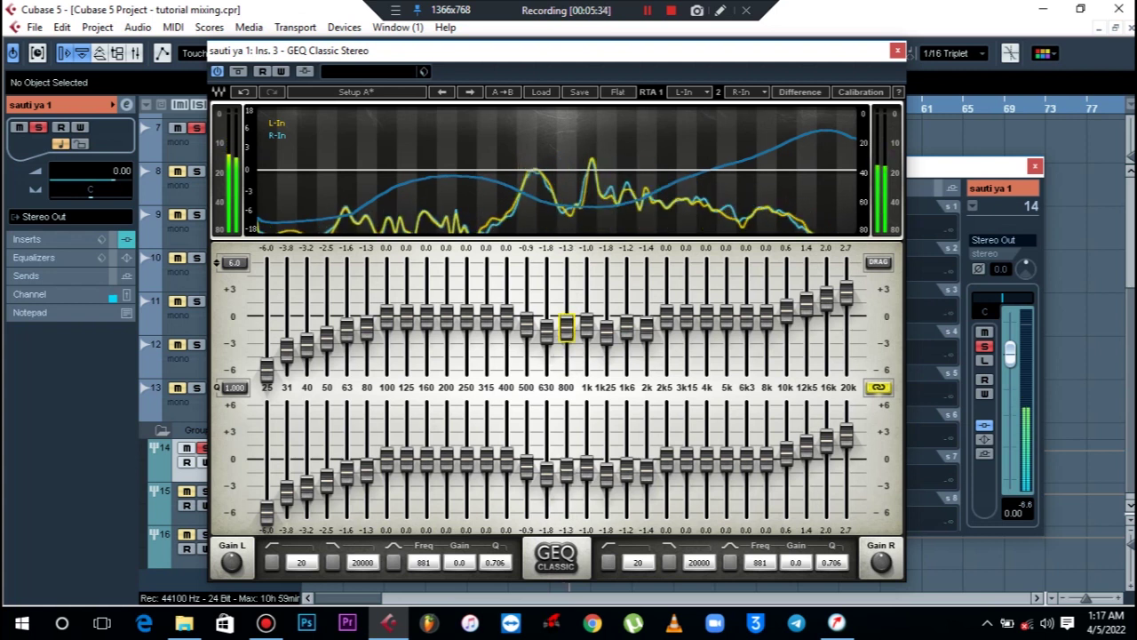
- Set the GEQ bands 1k to -1.5, 1k25 to -1.2 and 2k to -1.1, stop playback and close the equalizer window
{"action": "left_click_drag", "start_coordinate": [582, 323], "coordinate": [627, 326]}
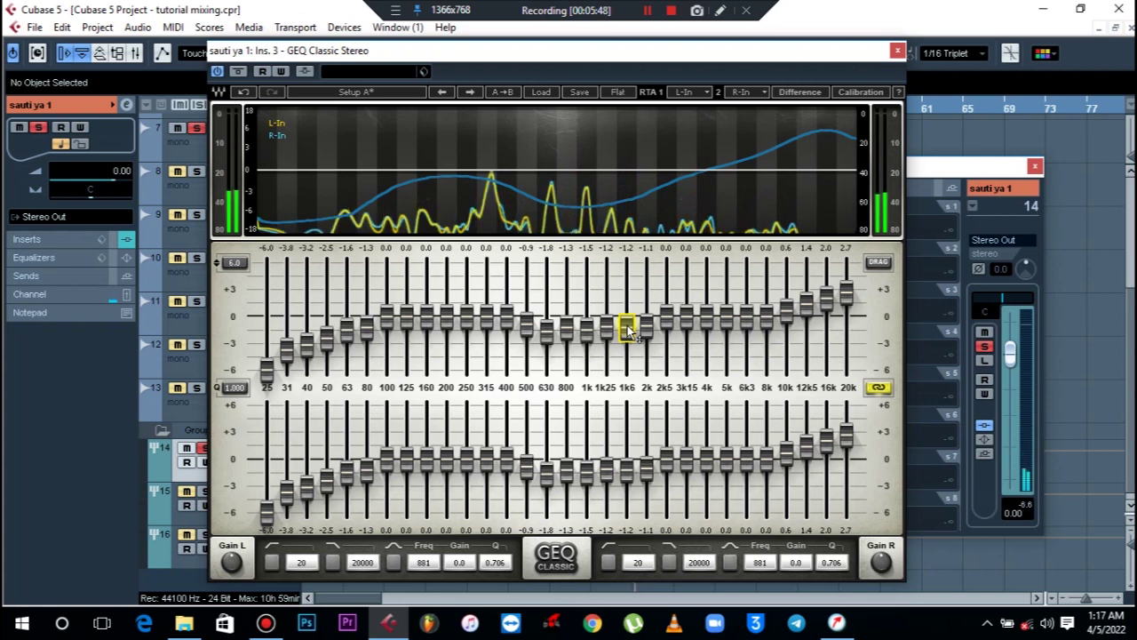
{"action": "key", "text": "space"}
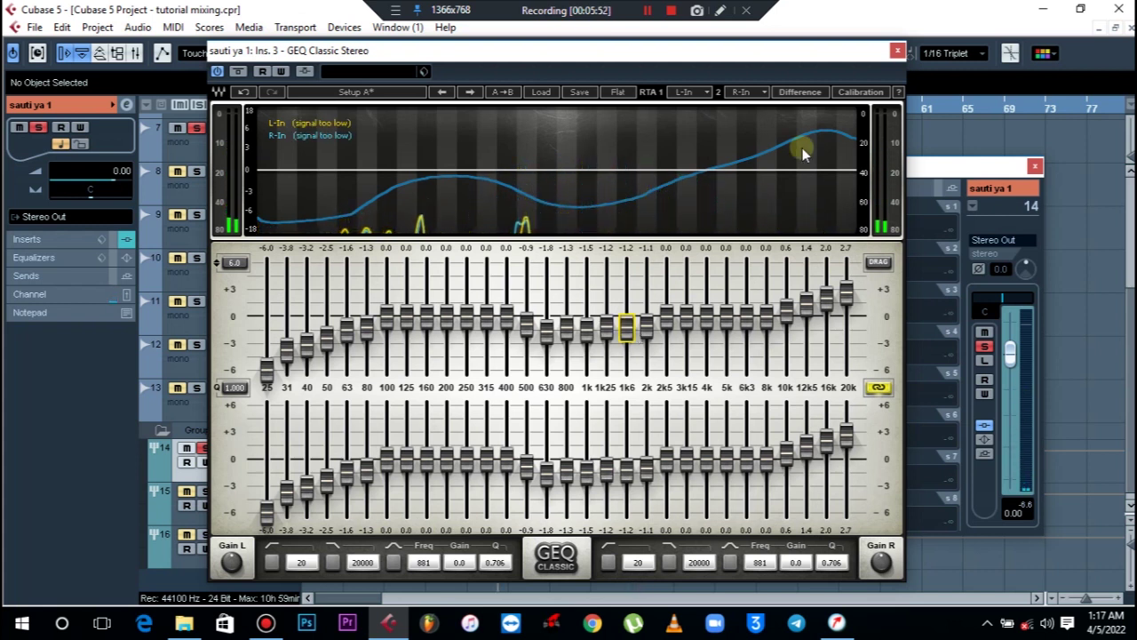
{"action": "left_click", "coordinate": [895, 55]}
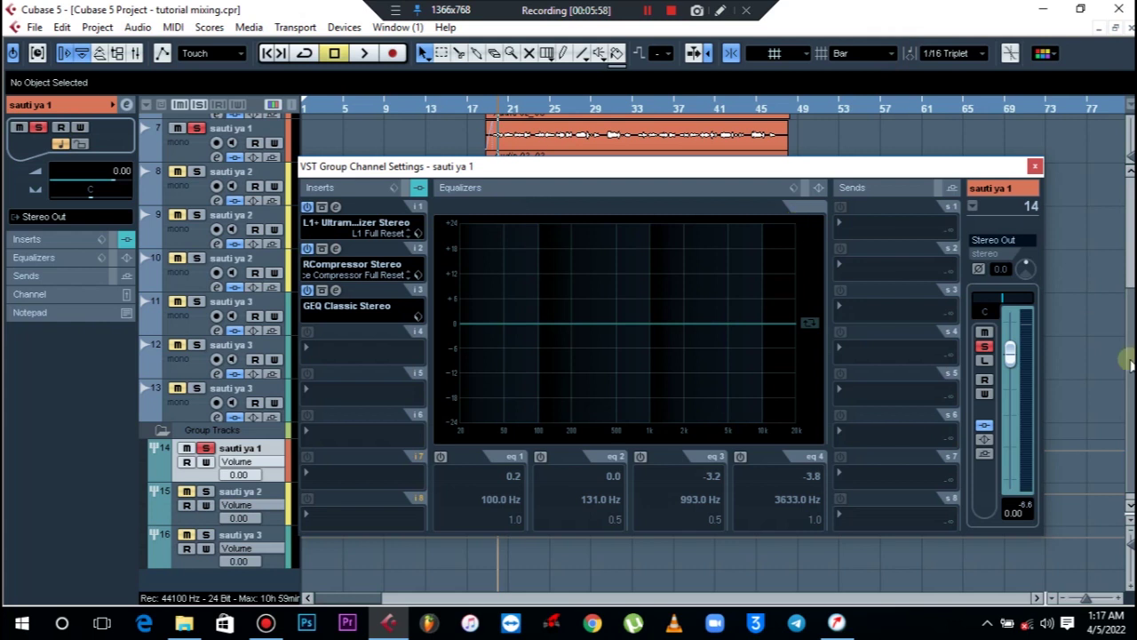
- Solo the Doze doze track, play it with the vocal group, and compare the sound with the GEQ Classic insert switched off and on
{"action": "left_click_drag", "start_coordinate": [1128, 369], "coordinate": [1121, 174]}
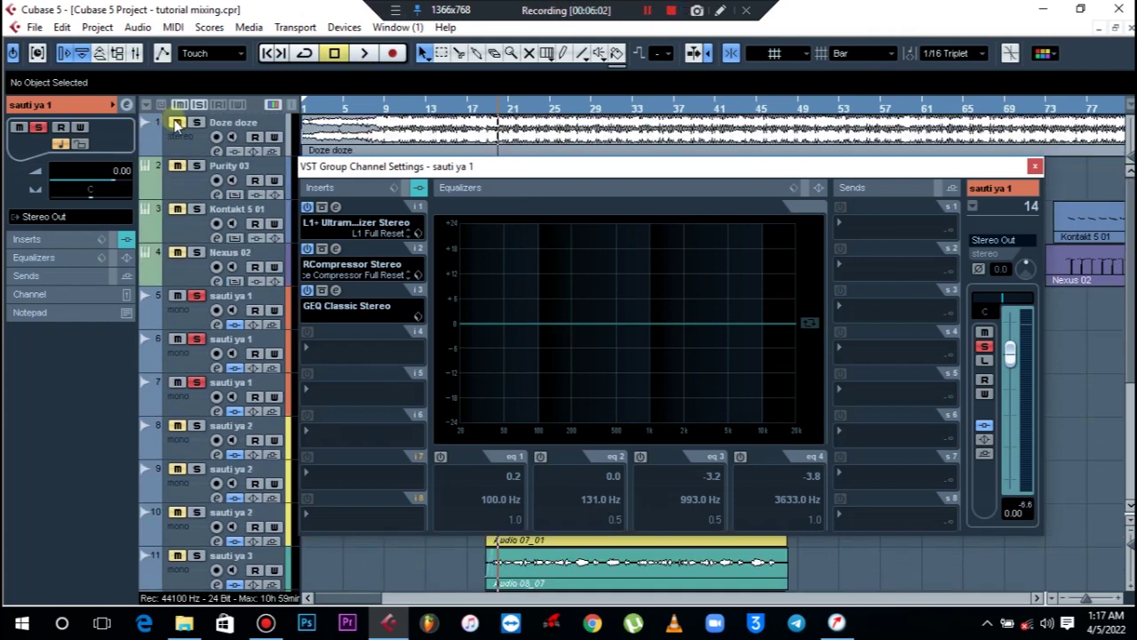
{"action": "key", "text": "space"}
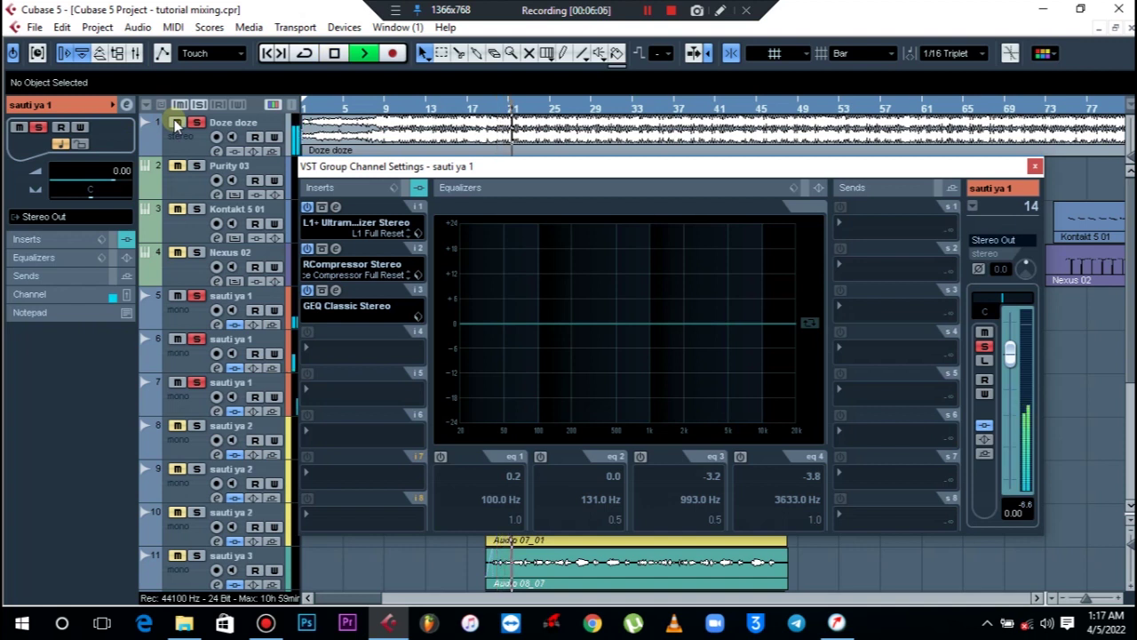
{"action": "left_click", "coordinate": [307, 290]}
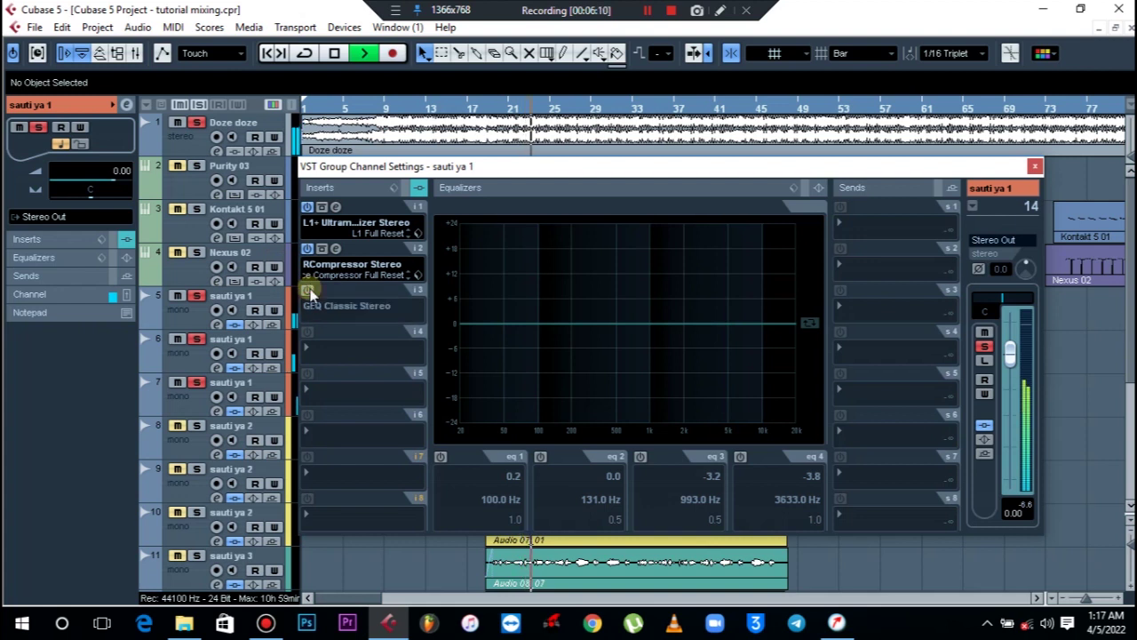
{"action": "left_click", "coordinate": [308, 290]}
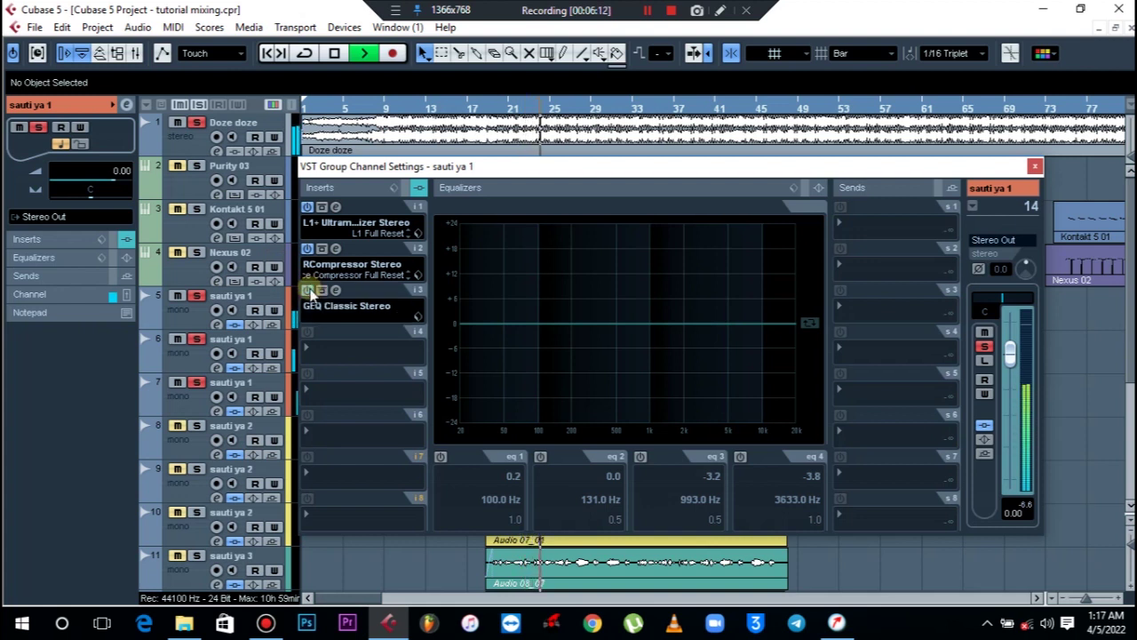
- Set the GEQ bands 1k25 to -1.1, 1k6 -0.5, 2k -0.4, 8k 0.7, 10k 1.2, 12k5 1.8 and 16k 2.3, and close the equalizer
{"action": "left_click", "coordinate": [335, 291]}
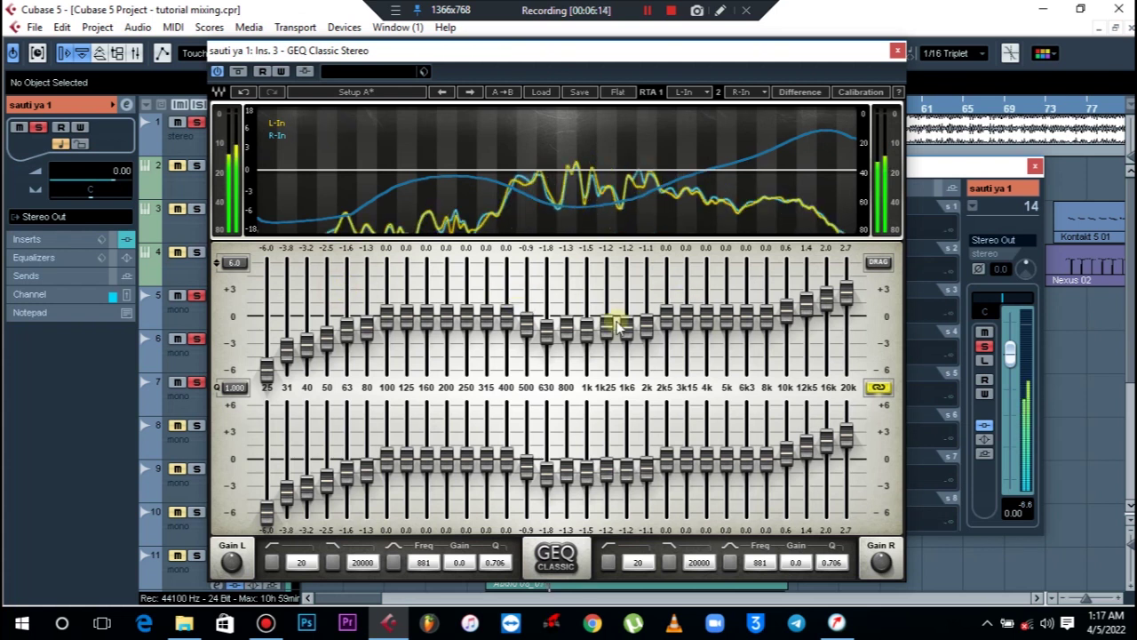
{"action": "mouse_move", "coordinate": [628, 328]}
{"action": "left_mouse_down"}
{"action": "mouse_move", "coordinate": [647, 321]}
{"action": "mouse_move", "coordinate": [607, 326]}
{"action": "left_mouse_up"}
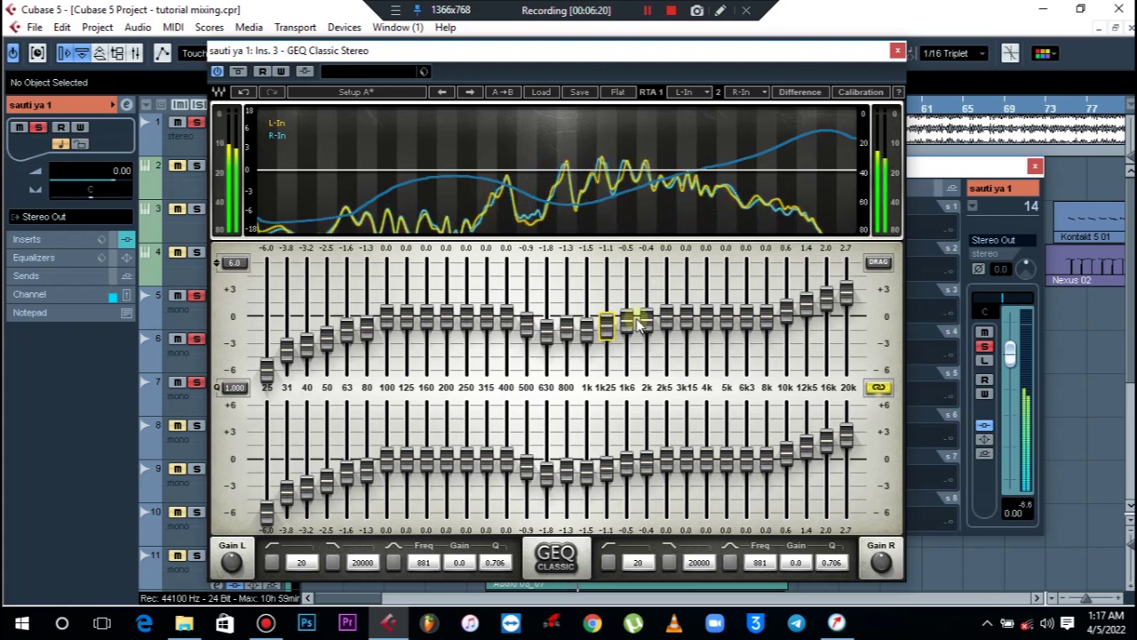
{"action": "left_click", "coordinate": [645, 322]}
{"action": "left_click_drag", "start_coordinate": [786, 311], "coordinate": [827, 297]}
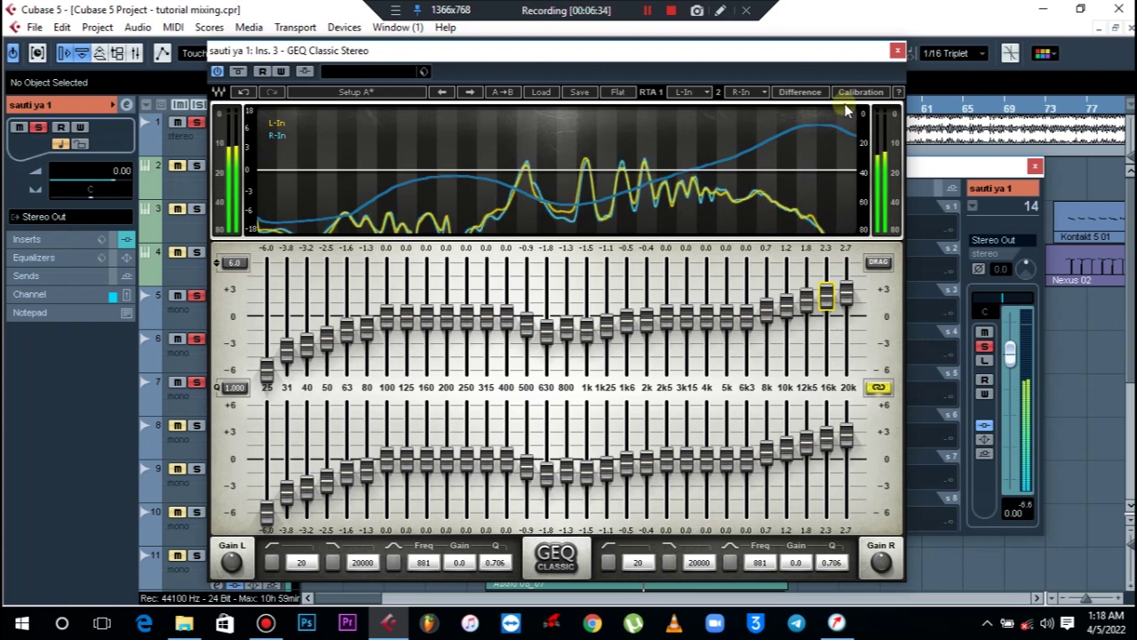
{"action": "key", "text": "space"}
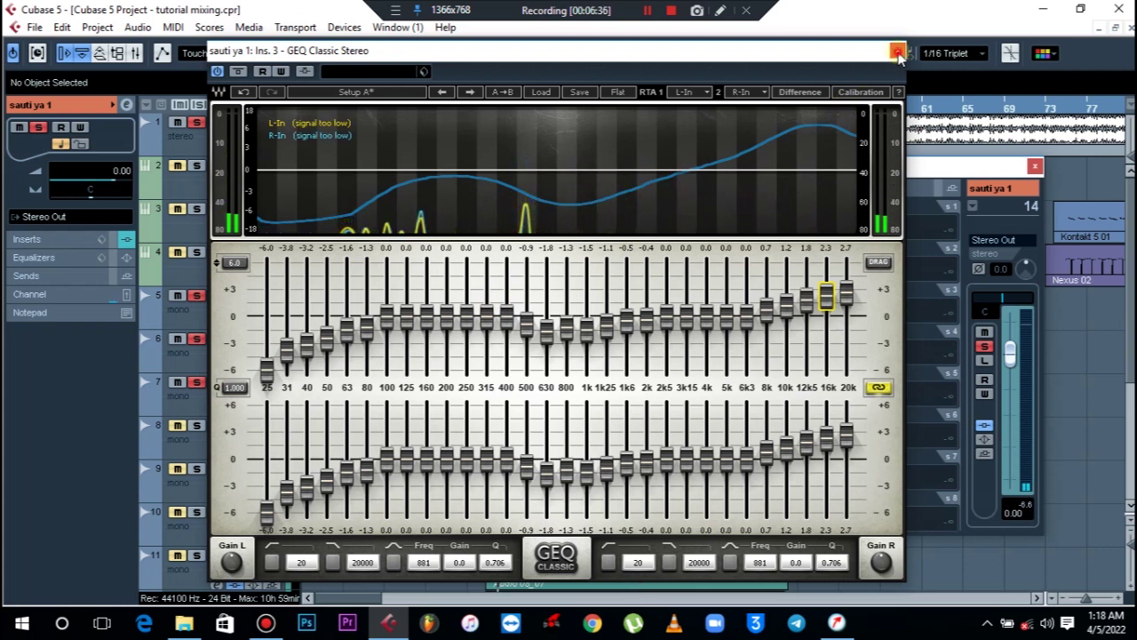
{"action": "left_click", "coordinate": [897, 53]}
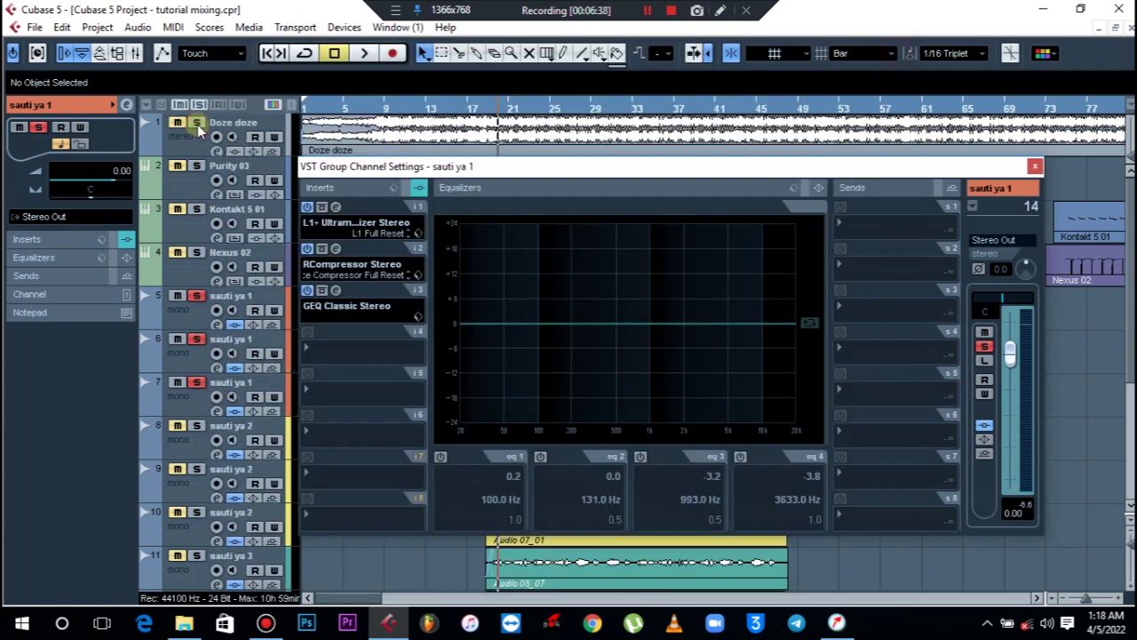
- Load the NS1 Stereo noise suppressor in the group's fourth insert slot and set its suppression to 20
{"action": "left_click", "coordinate": [335, 349]}
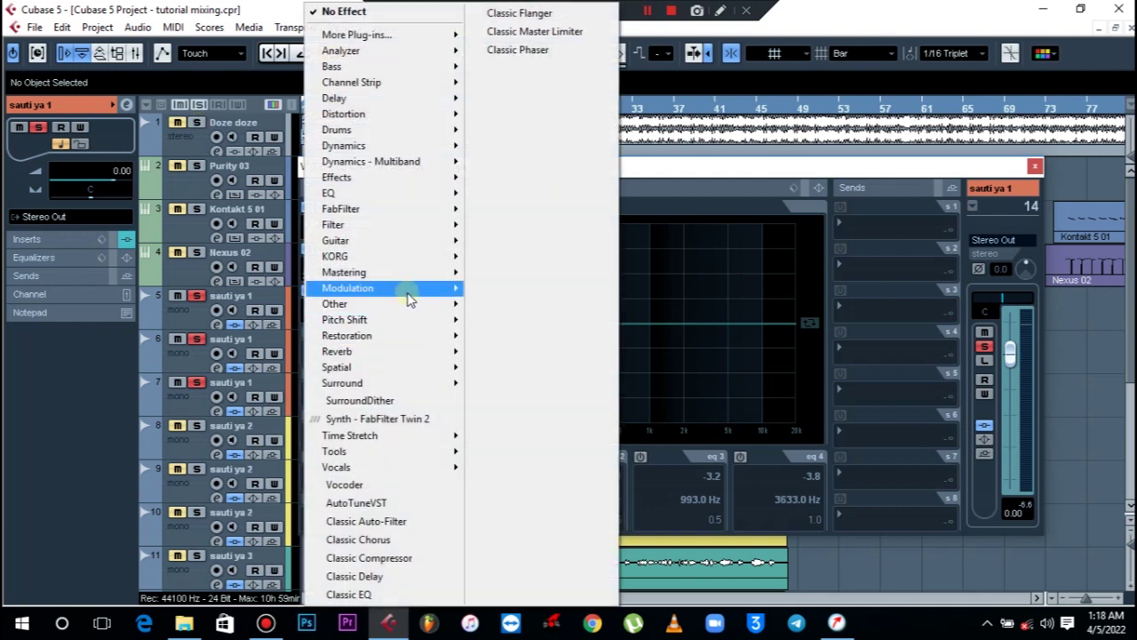
{"action": "mouse_move", "coordinate": [427, 334]}
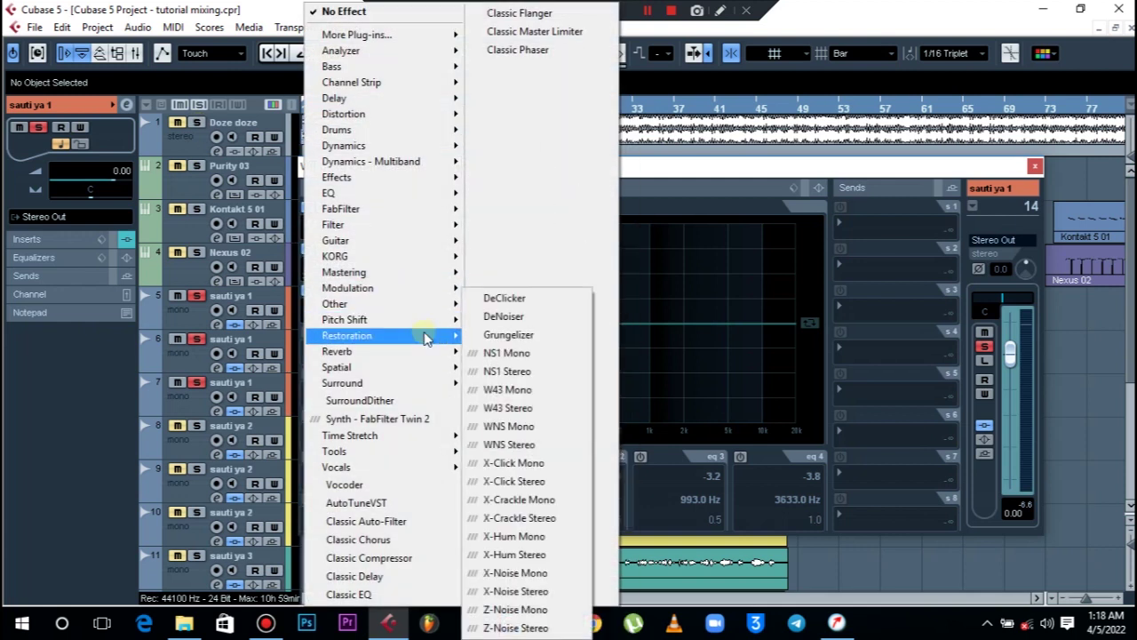
{"action": "left_click", "coordinate": [513, 373]}
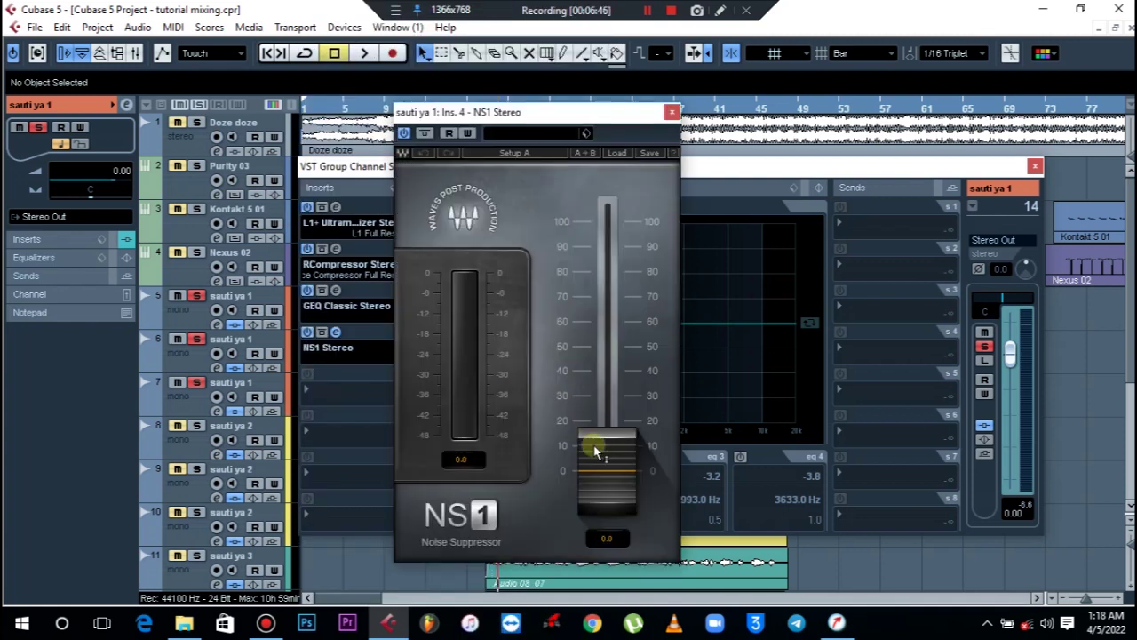
{"action": "left_click", "coordinate": [598, 473]}
{"action": "type", "text": "20"}
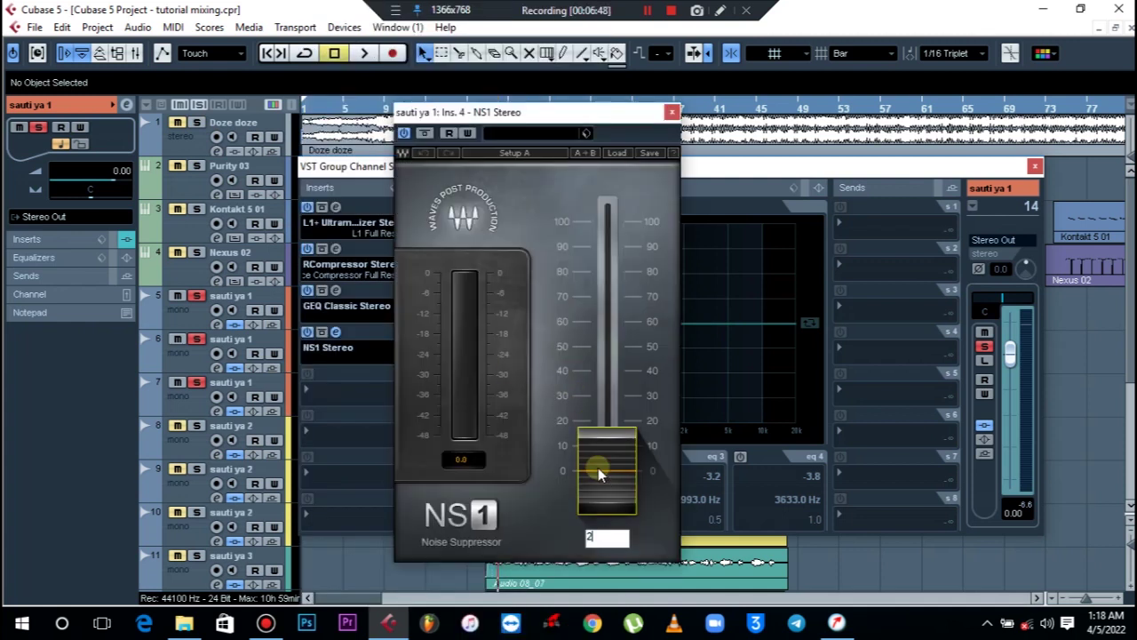
{"action": "key", "text": "Return"}
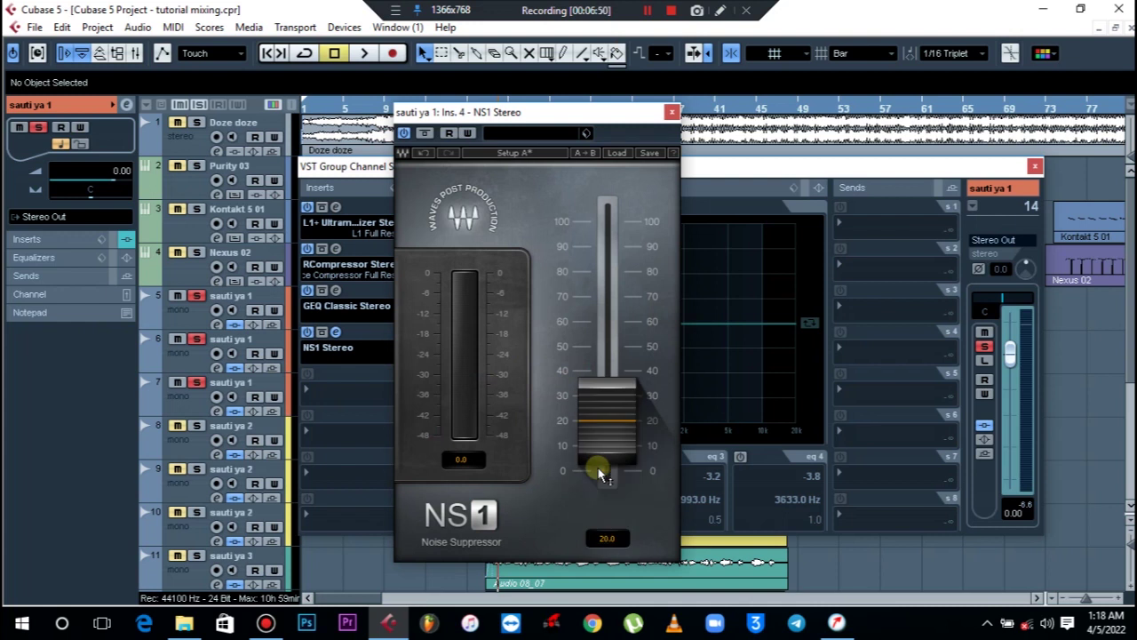
- Close the NS1 window and play the sauti ya 1 vocals to check the noise suppression
{"action": "left_click", "coordinate": [672, 114]}
{"action": "key", "text": "space"}
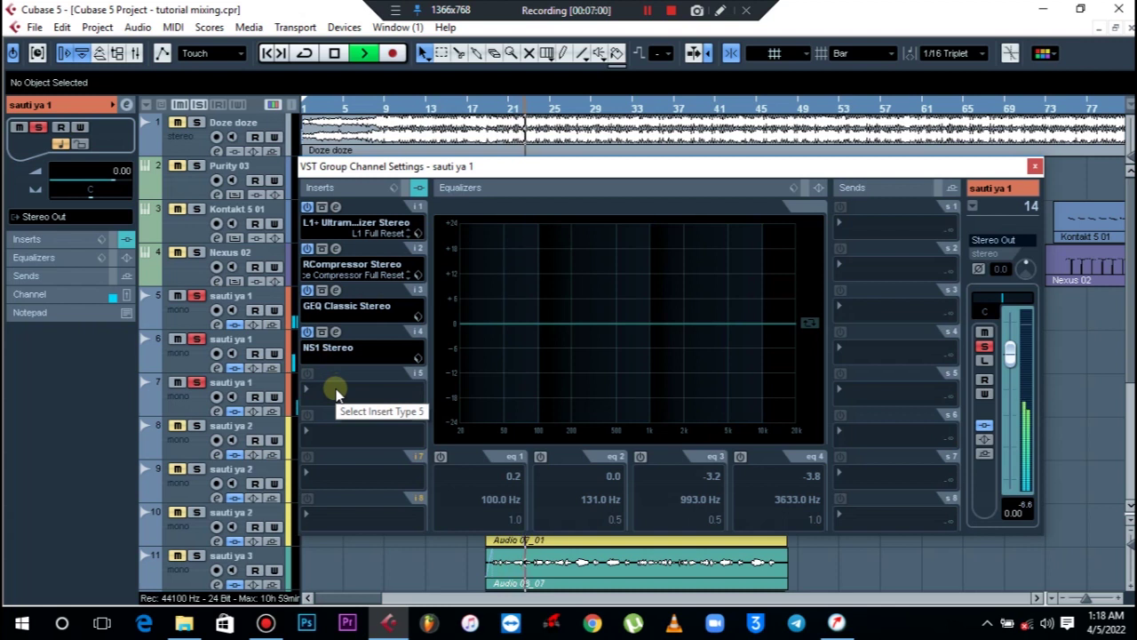
{"action": "key", "text": "space"}
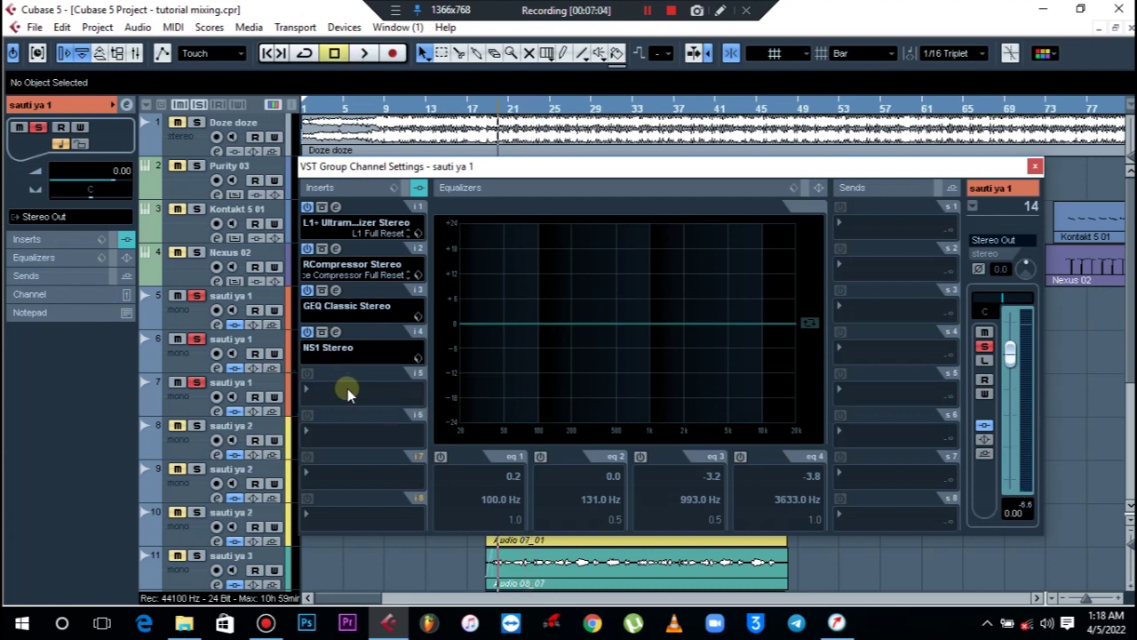
- Load FabFilter Pro-R in the group's fifth insert slot with the Ambience preset Vocal Backings Bright
{"action": "left_click", "coordinate": [347, 393]}
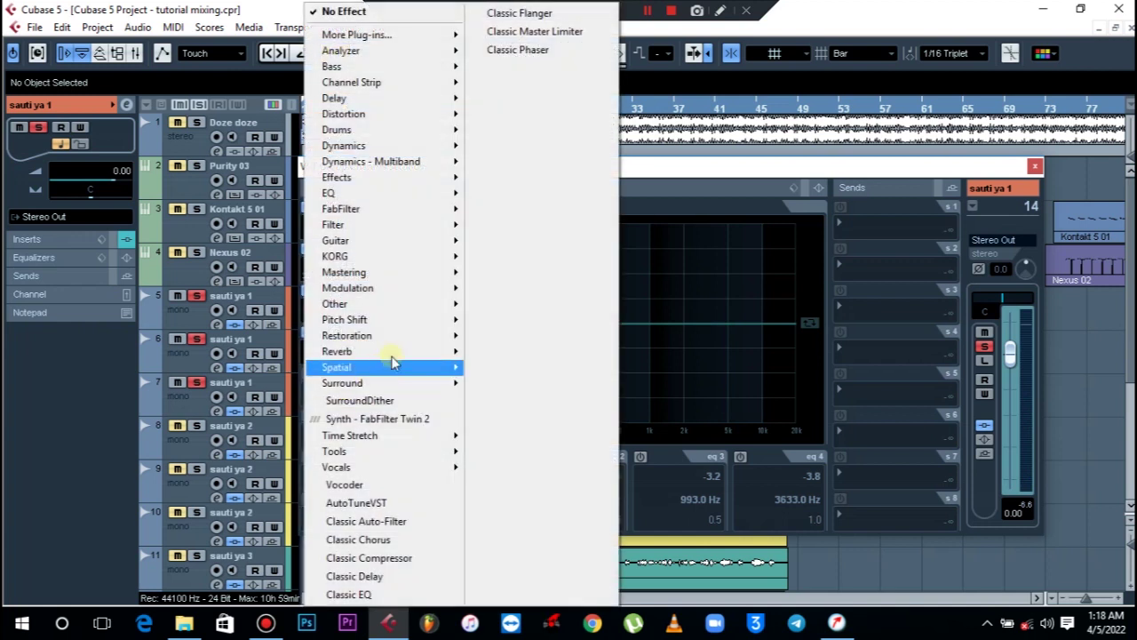
{"action": "mouse_move", "coordinate": [411, 357]}
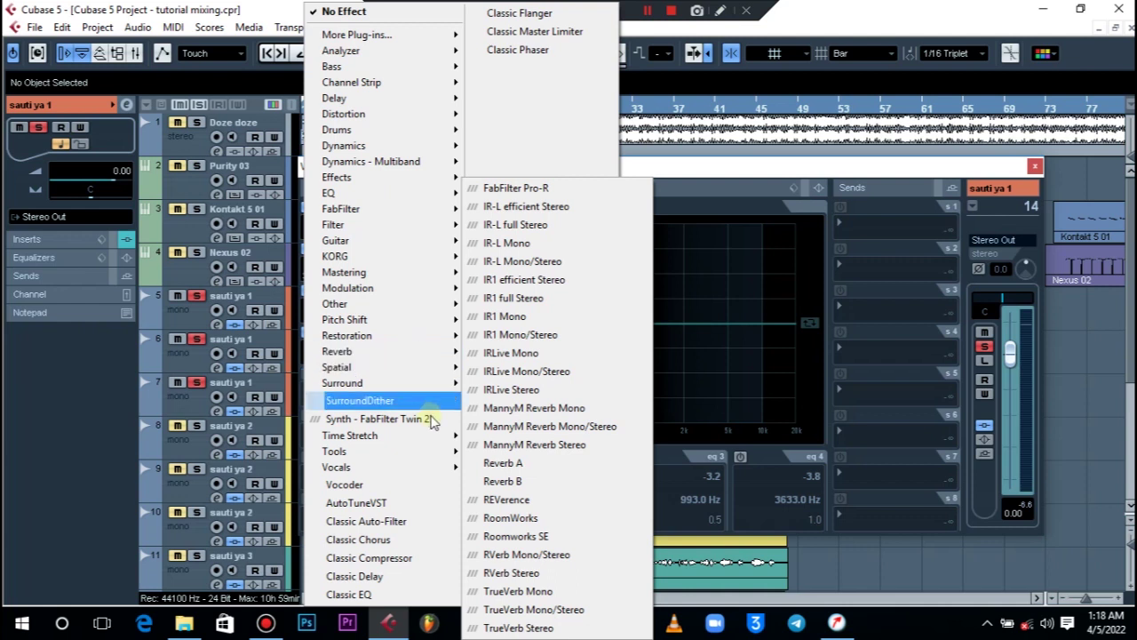
{"action": "mouse_move", "coordinate": [437, 467]}
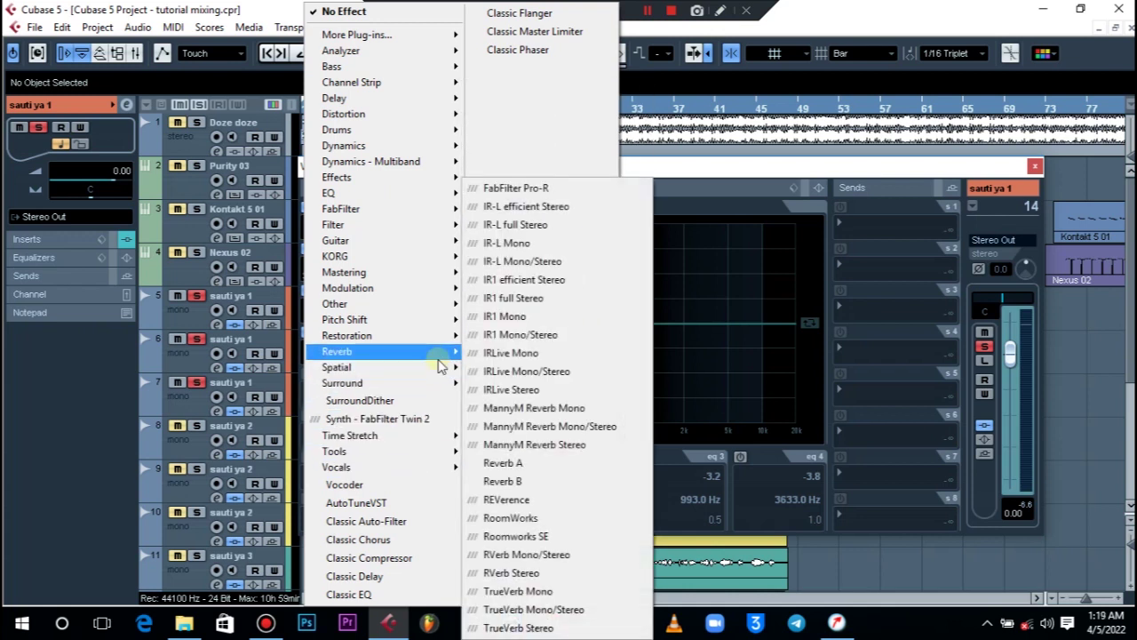
{"action": "left_click", "coordinate": [549, 192]}
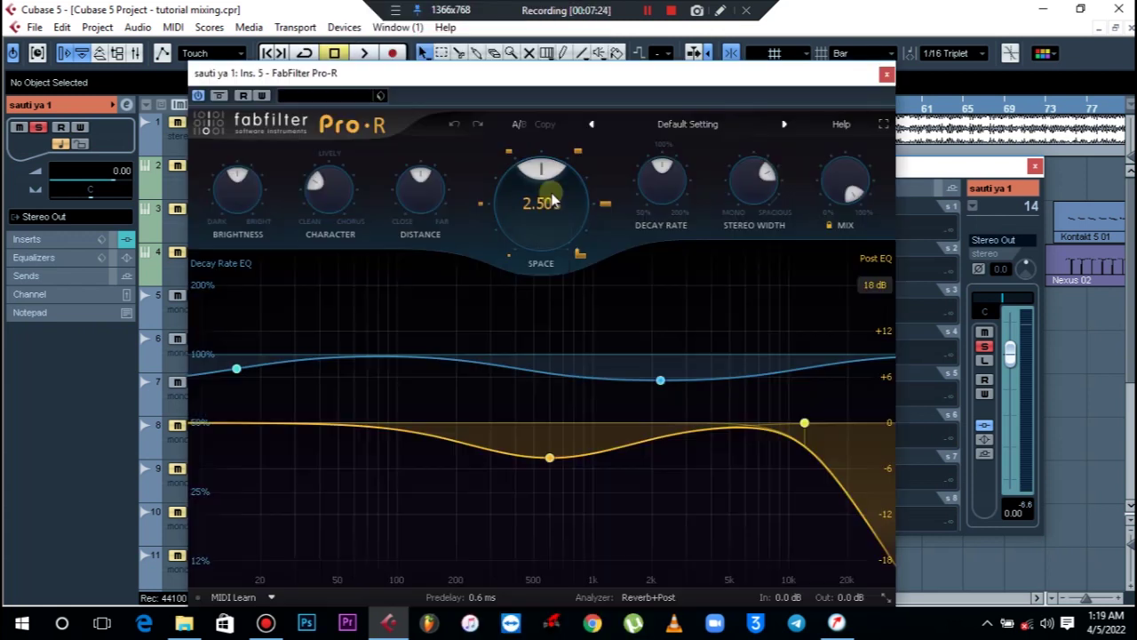
{"action": "left_click", "coordinate": [696, 128]}
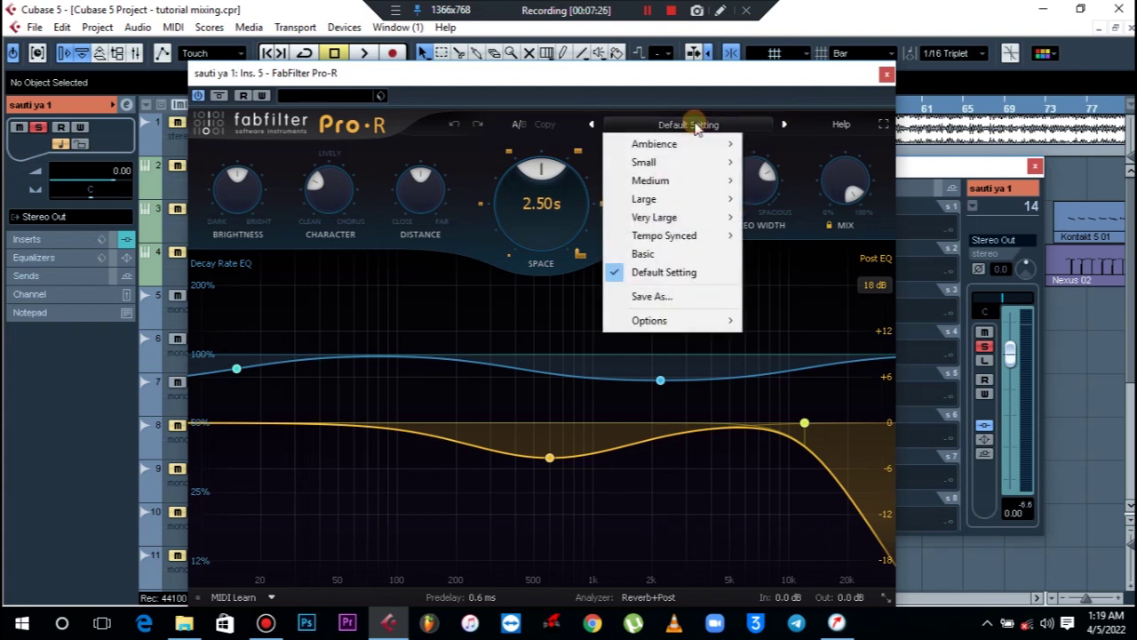
{"action": "mouse_move", "coordinate": [703, 145]}
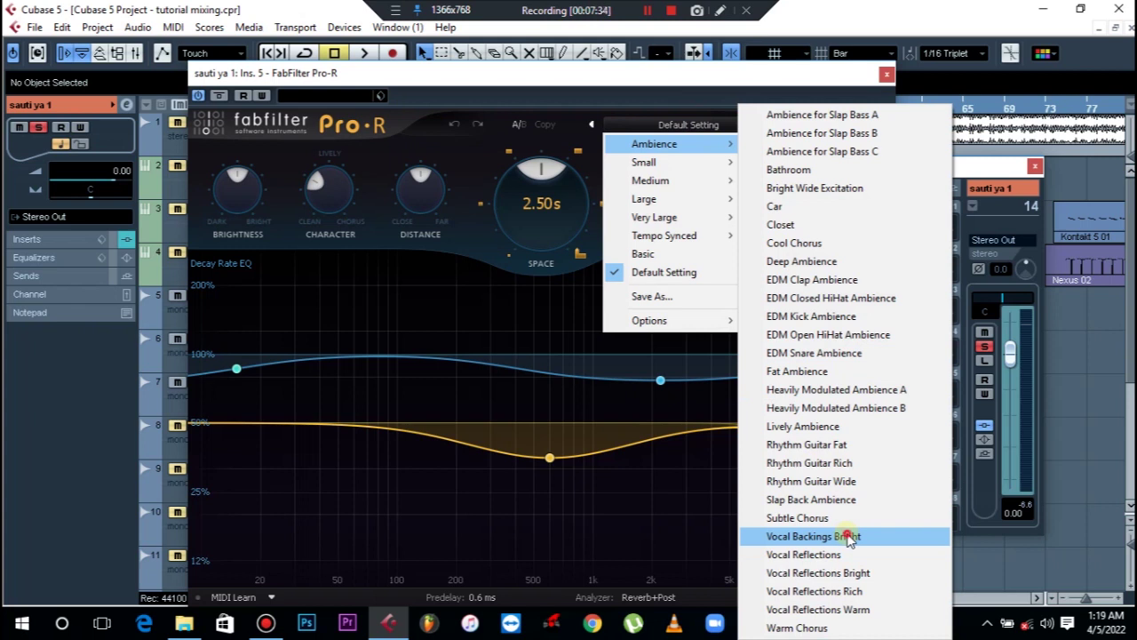
{"action": "left_click", "coordinate": [848, 538]}
- Set the Pro-R reverb's Mix to 30% and close its window
{"action": "double_click", "coordinate": [851, 183]}
{"action": "type", "text": "3"}
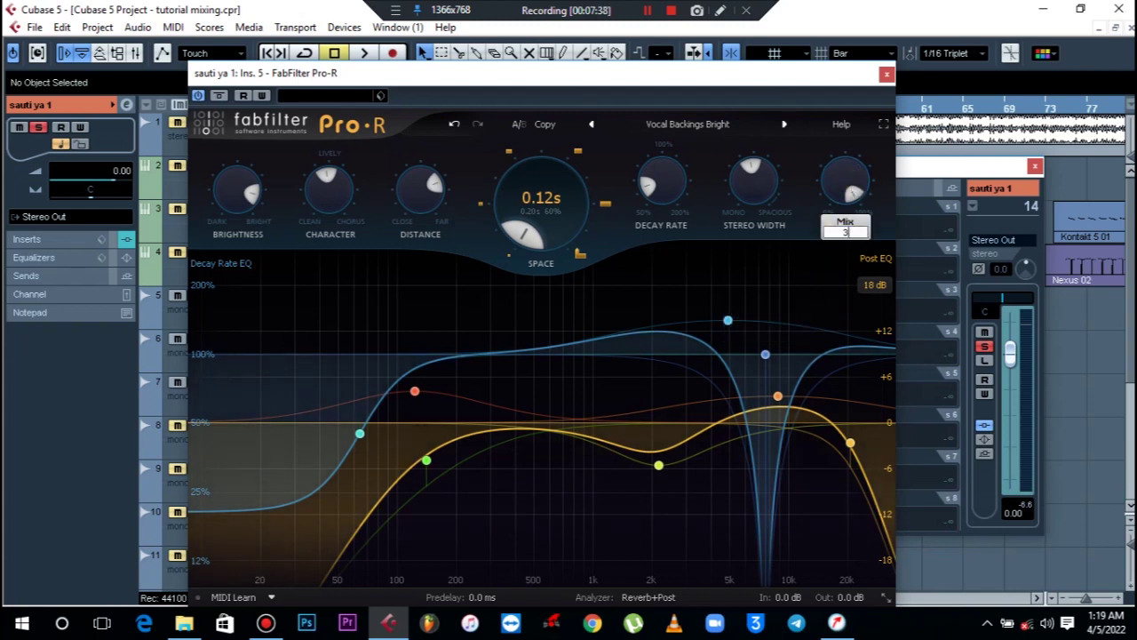
{"action": "type", "text": "0"}
{"action": "key", "text": "Return"}
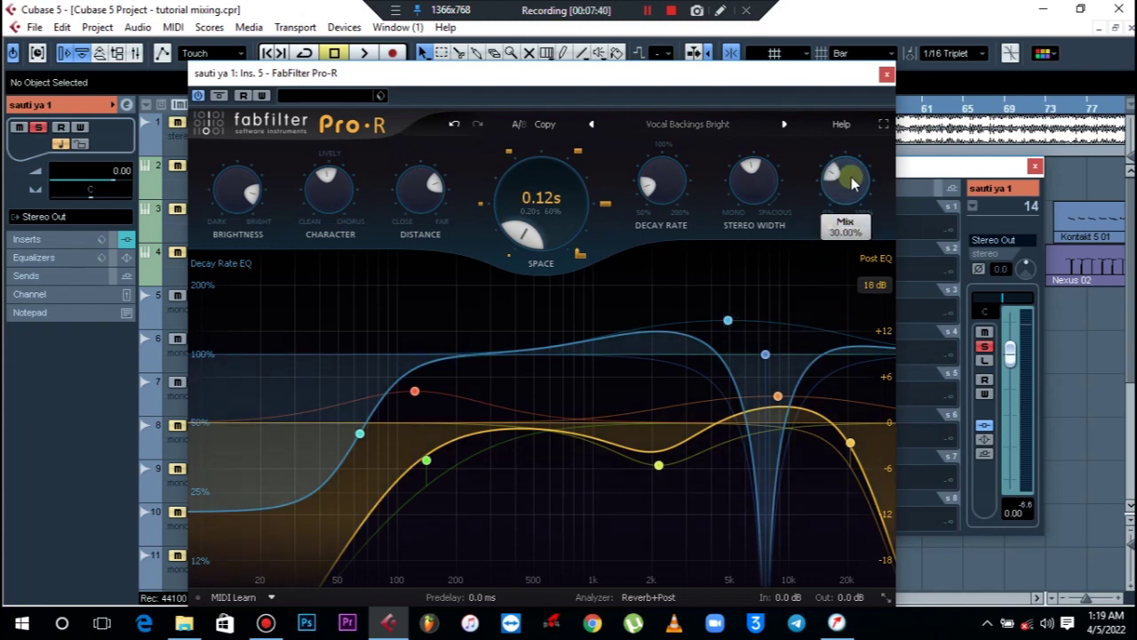
{"action": "left_click", "coordinate": [887, 76]}
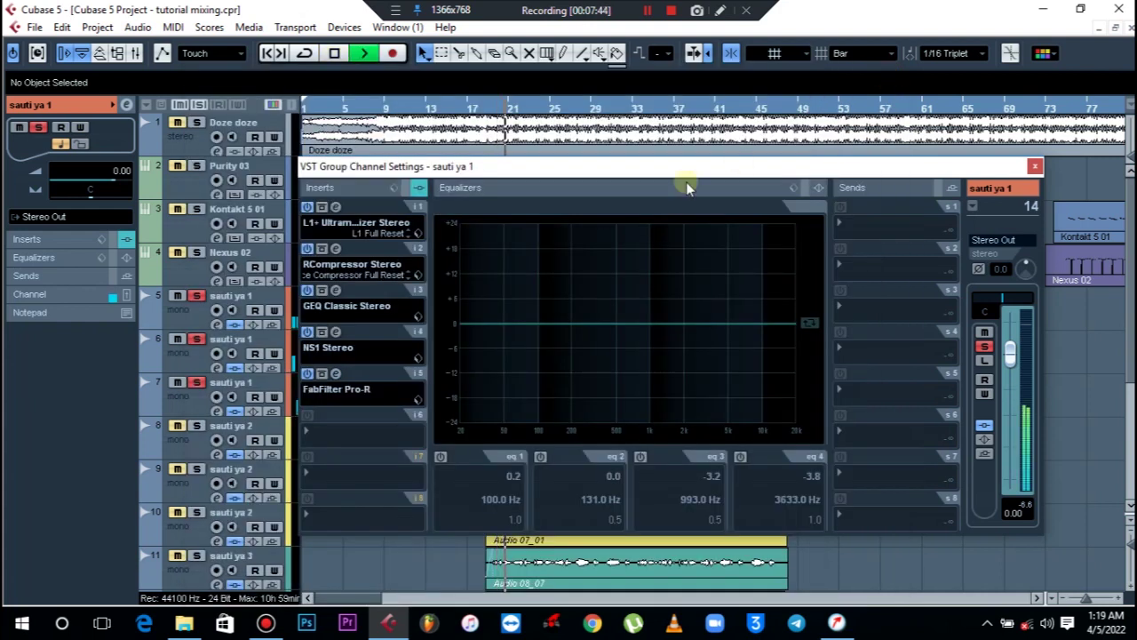
- Play the vocal group and compare the sound with the FabFilter Pro-R insert switched off and on
{"action": "left_click", "coordinate": [333, 431]}
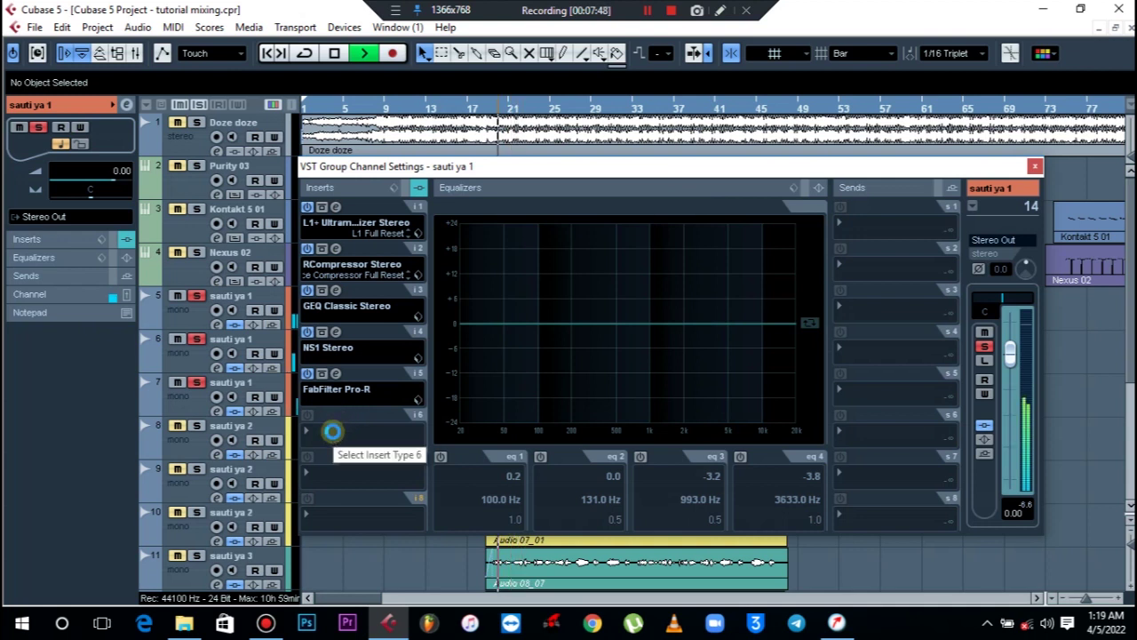
{"action": "key", "text": "space"}
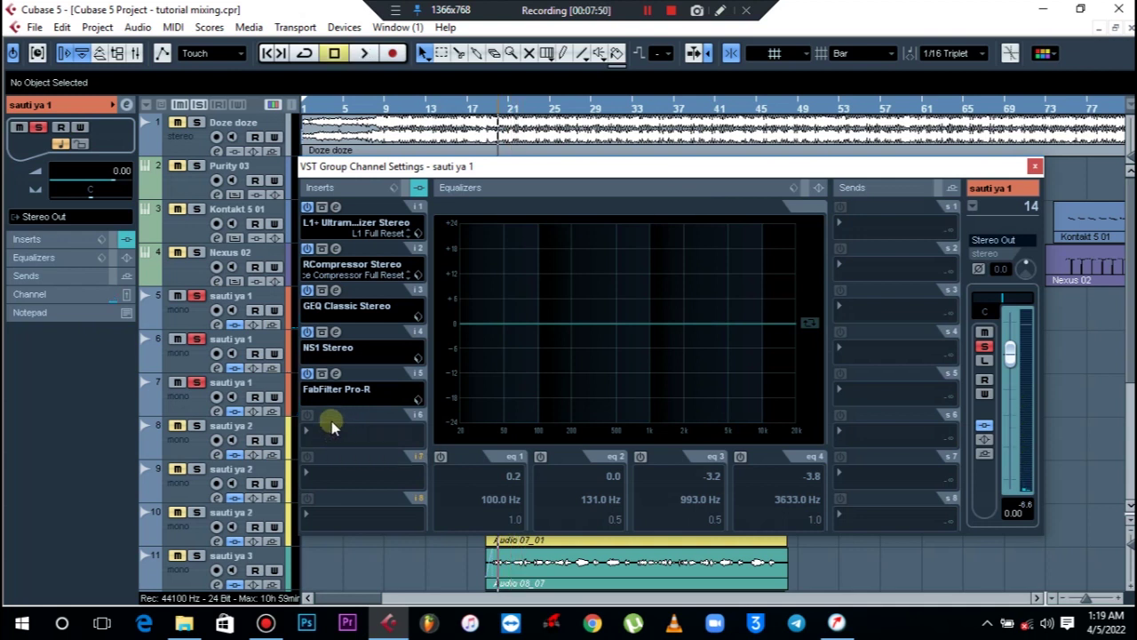
{"action": "key", "text": "space"}
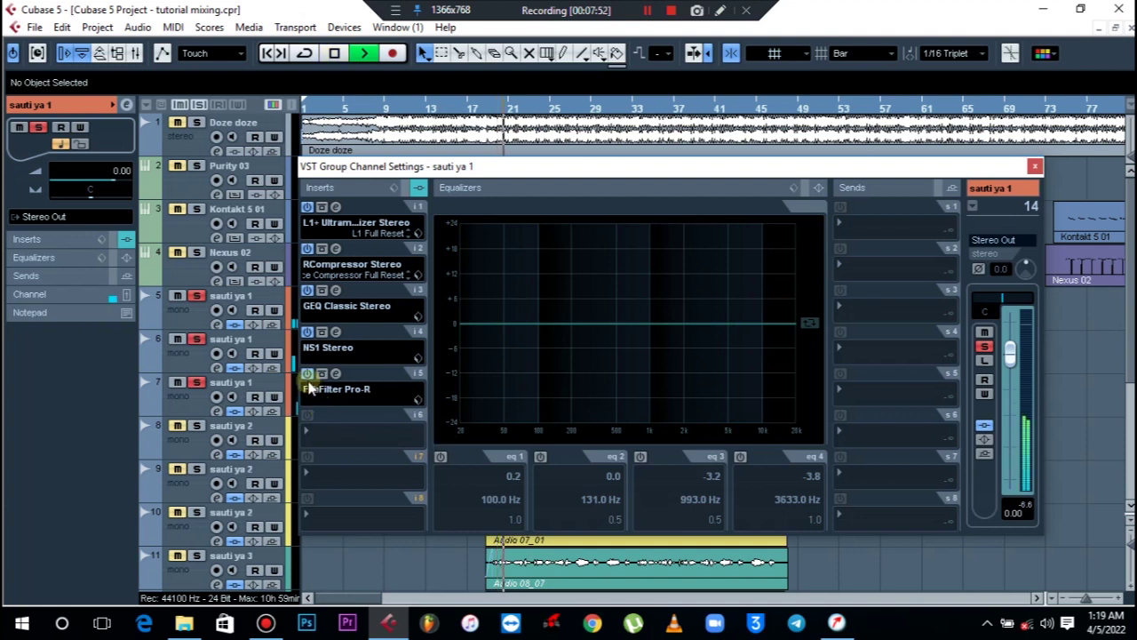
{"action": "left_click", "coordinate": [307, 374]}
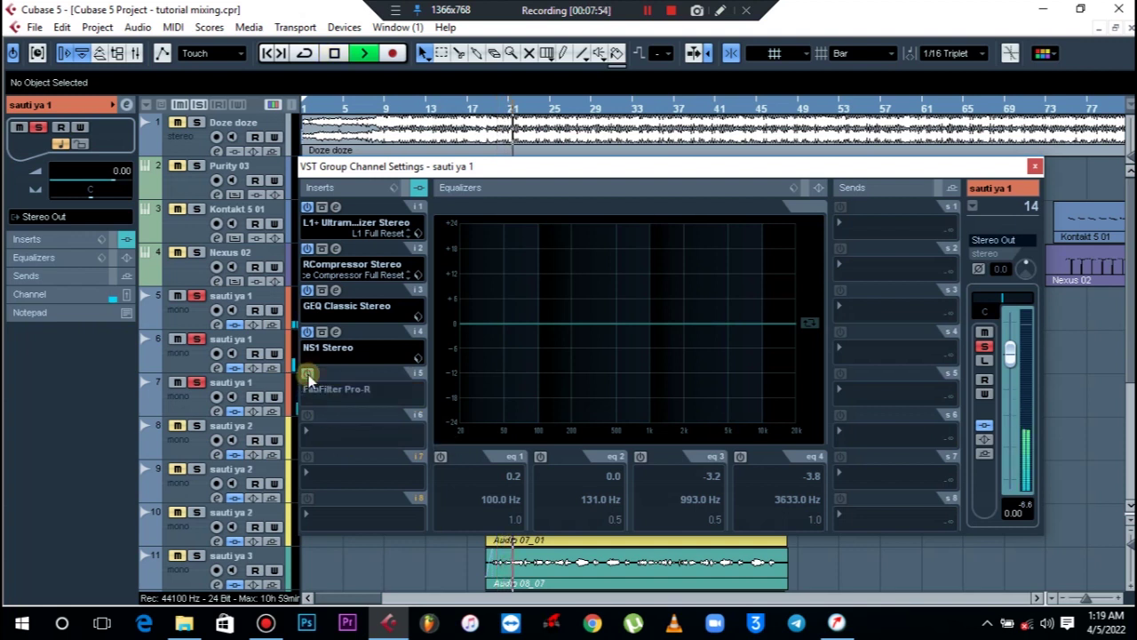
{"action": "left_click", "coordinate": [307, 374]}
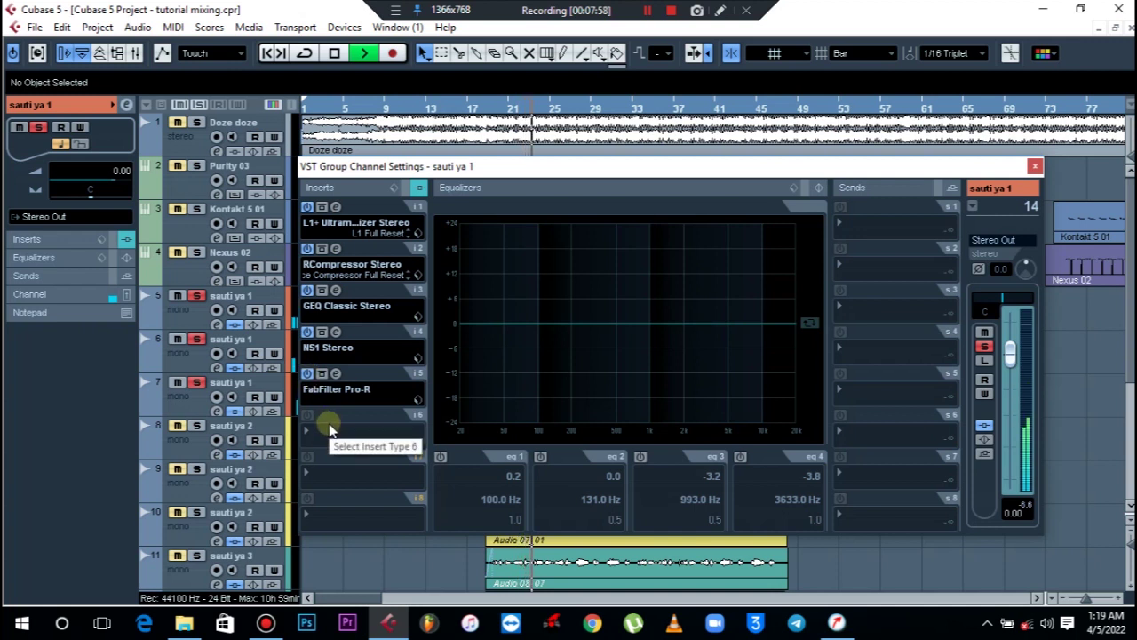
{"action": "key", "text": "space"}
- Load Reverb A in the group's sixth insert slot and choose its Ice preset
{"action": "left_click", "coordinate": [330, 432]}
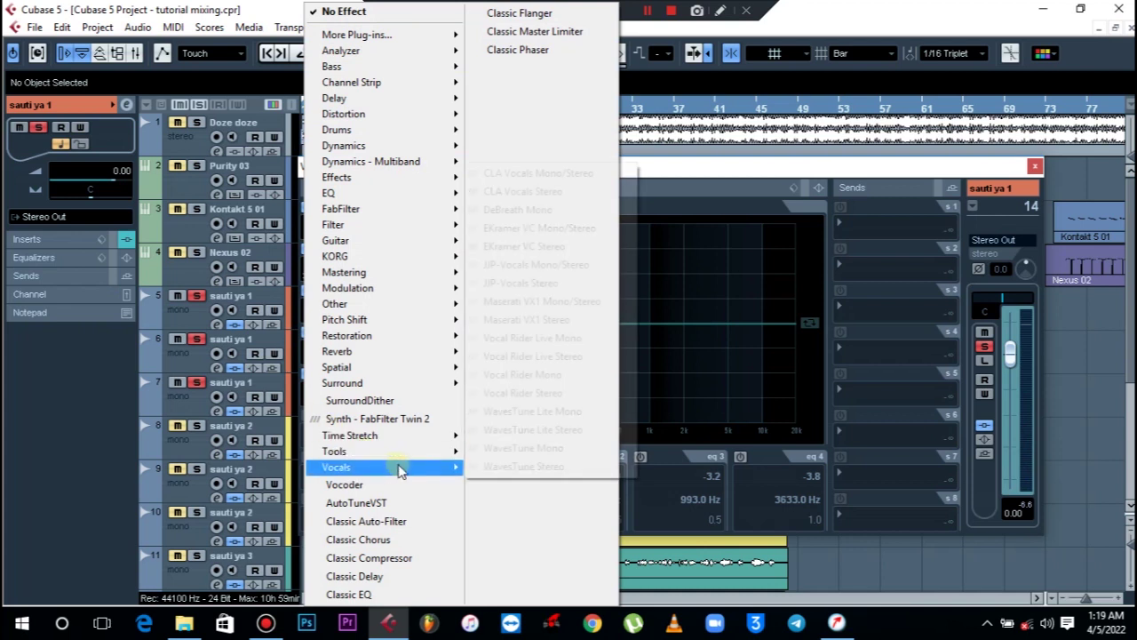
{"action": "mouse_move", "coordinate": [426, 357]}
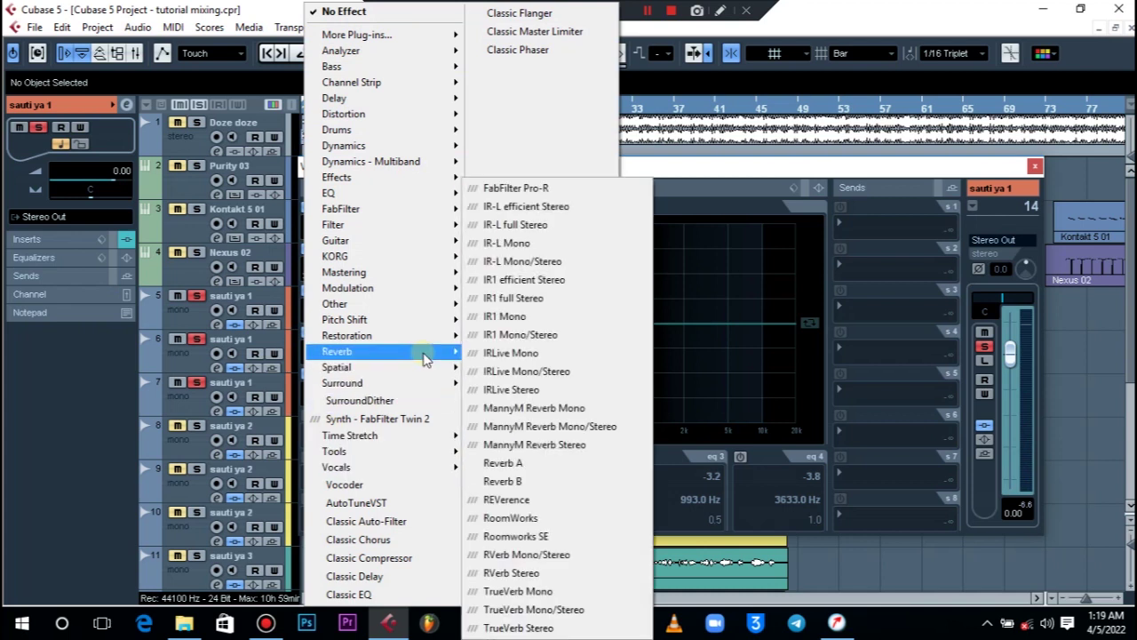
{"action": "left_click", "coordinate": [511, 463]}
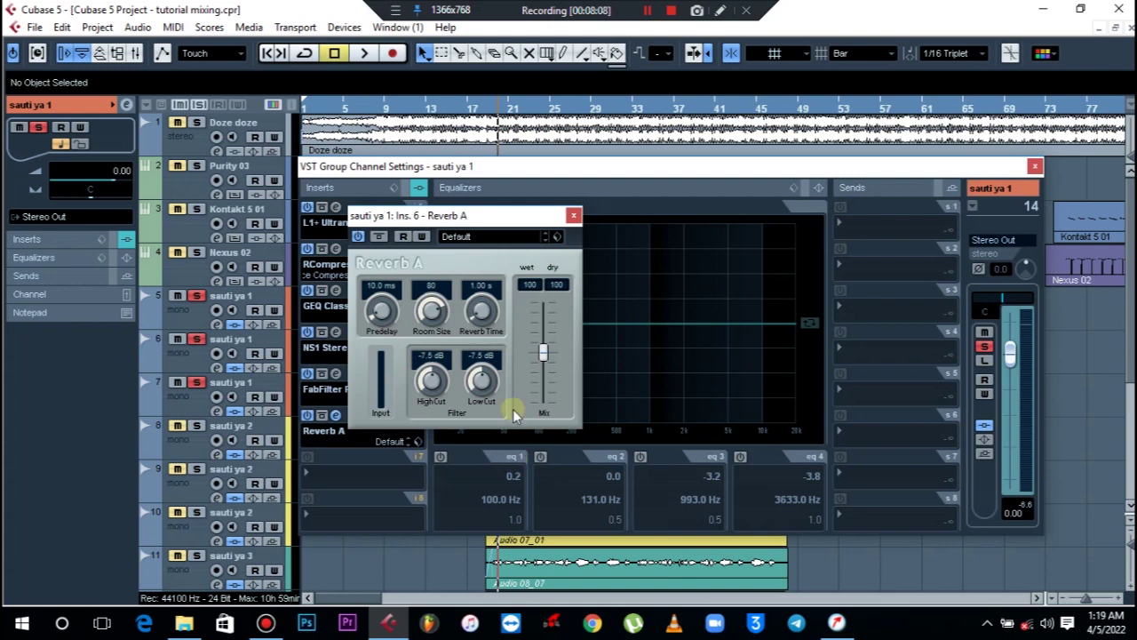
{"action": "left_click", "coordinate": [469, 246]}
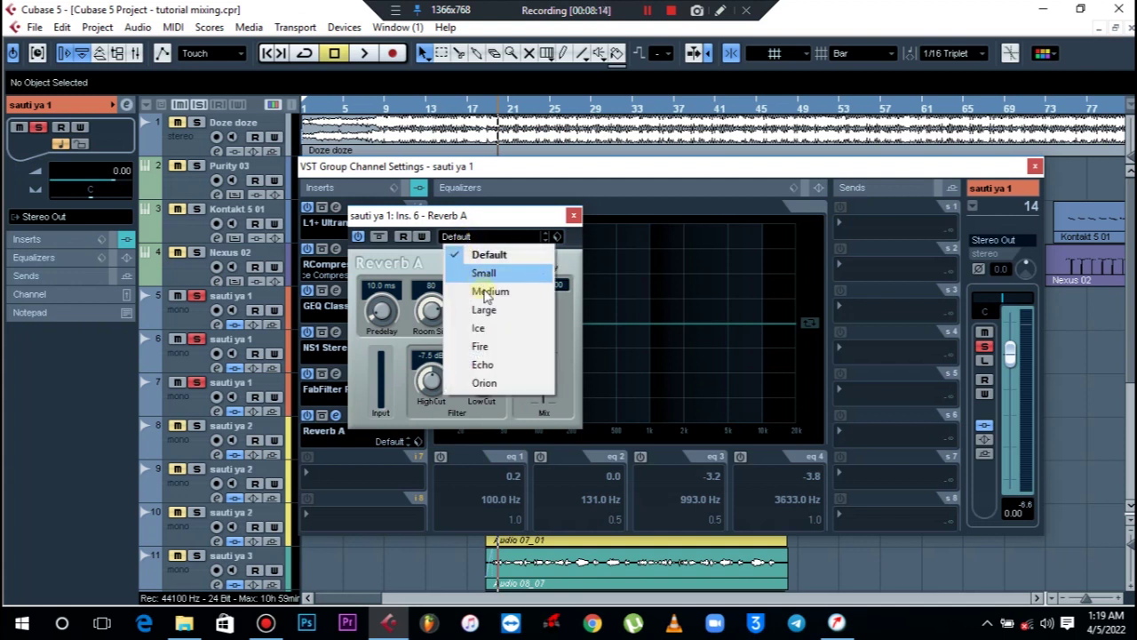
{"action": "left_click", "coordinate": [493, 329]}
- Reduce Reverb A's wet level to 10 with dry at 100, auditioning the vocal group between adjustments
{"action": "left_click", "coordinate": [542, 311]}
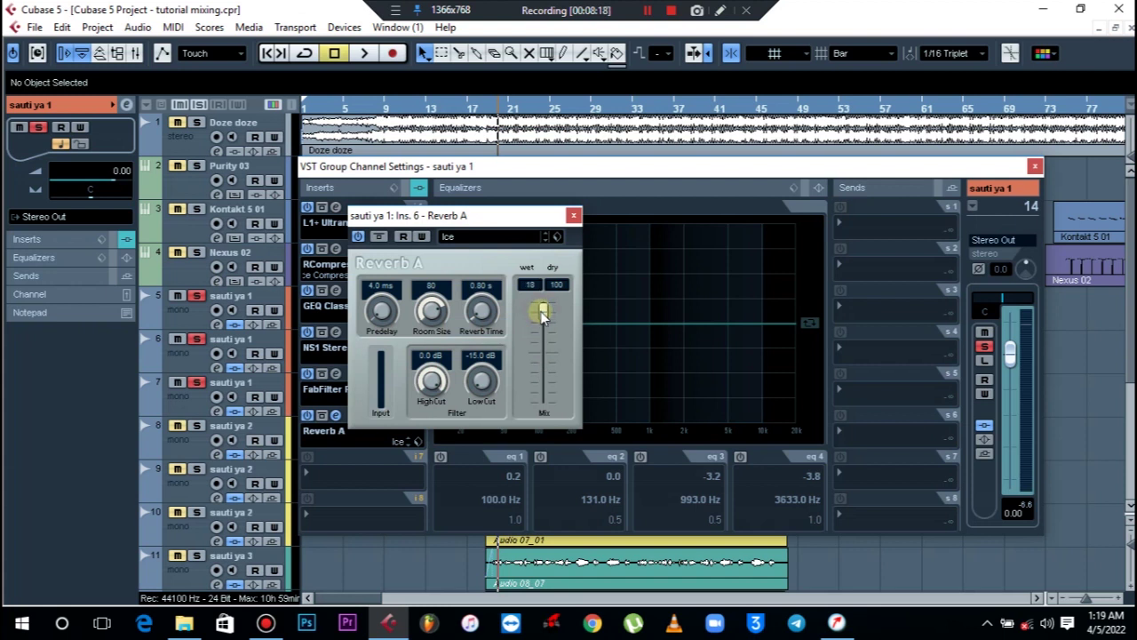
{"action": "key", "text": "space"}
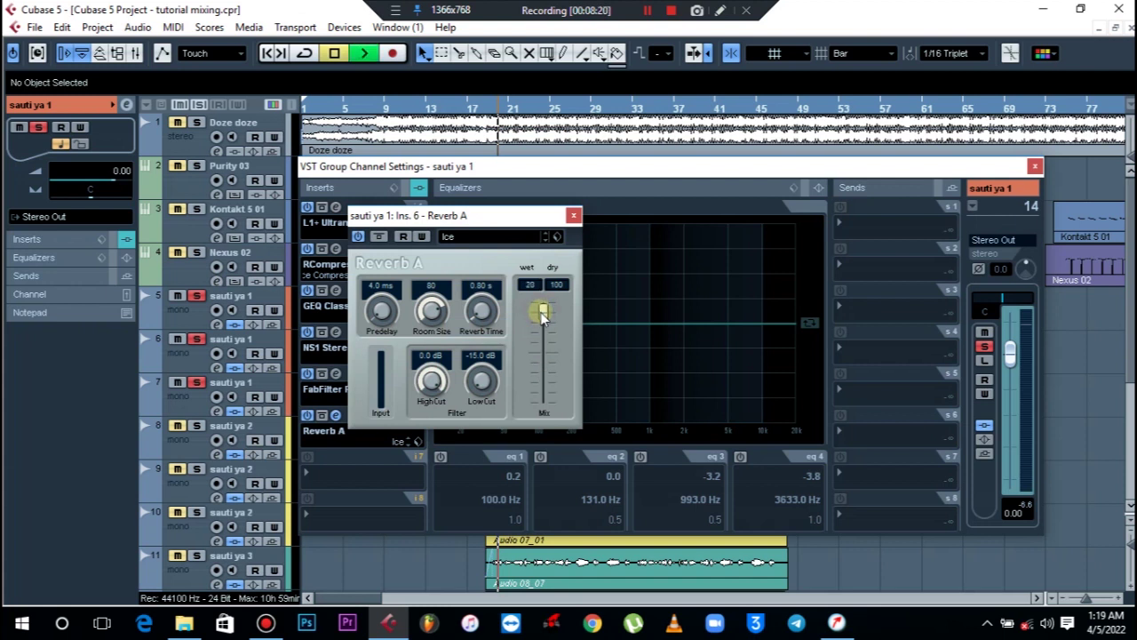
{"action": "key", "text": "space"}
{"action": "left_click", "coordinate": [545, 316]}
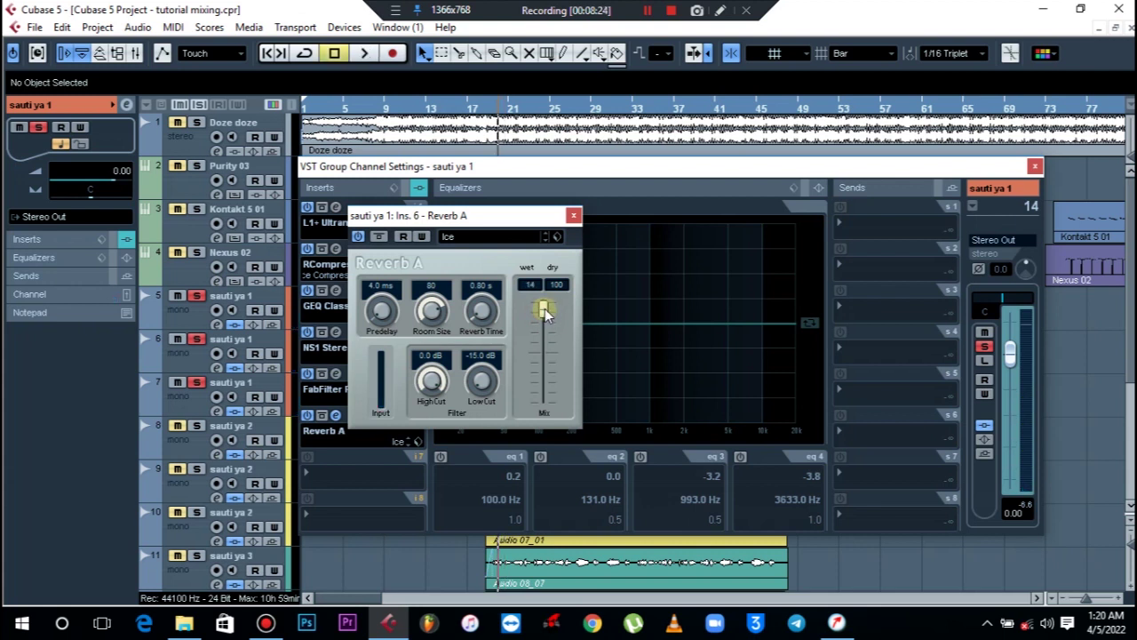
{"action": "key", "text": "space"}
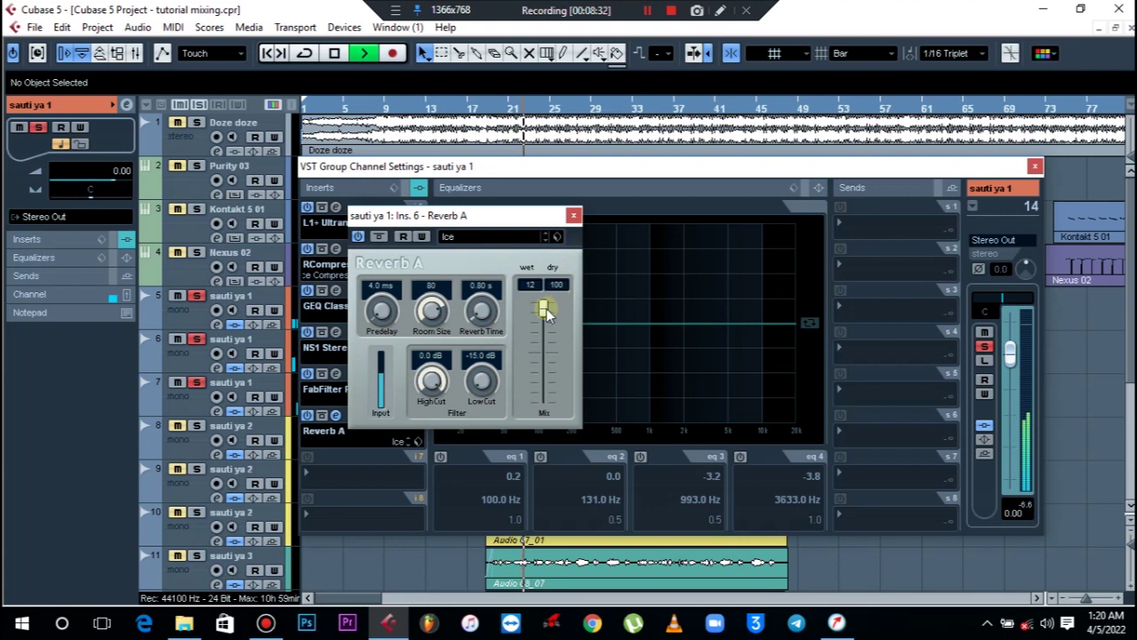
{"action": "key", "text": "space"}
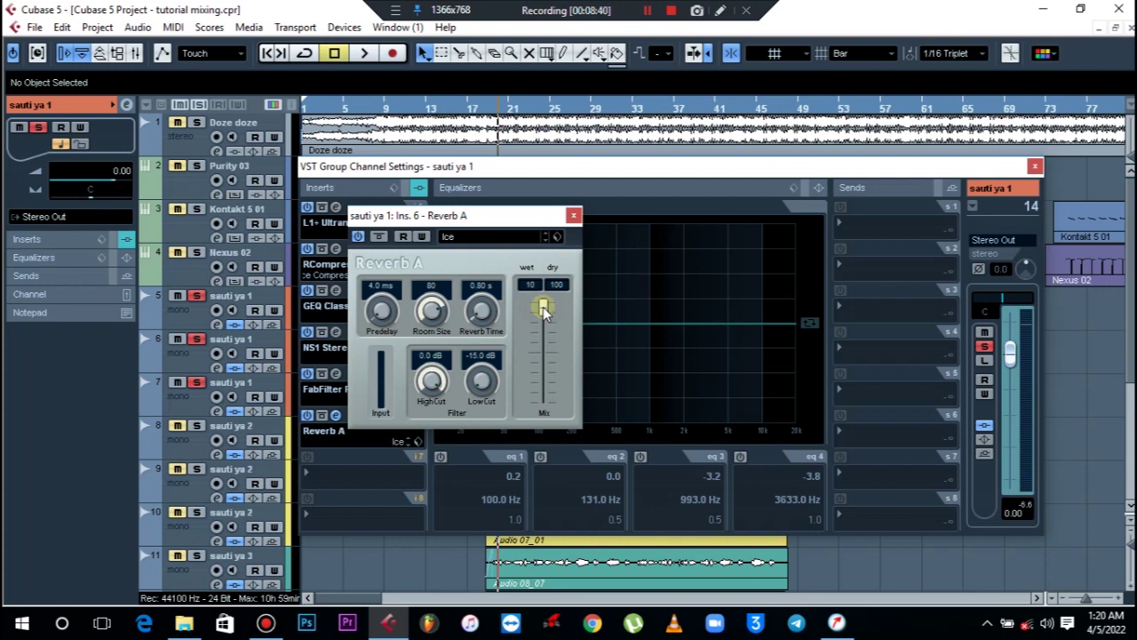
- Audition the sauti ya 1 vocals alone and with the Doze doze track soloed, closing the Reverb A and group channel windows
{"action": "key", "text": "space"}
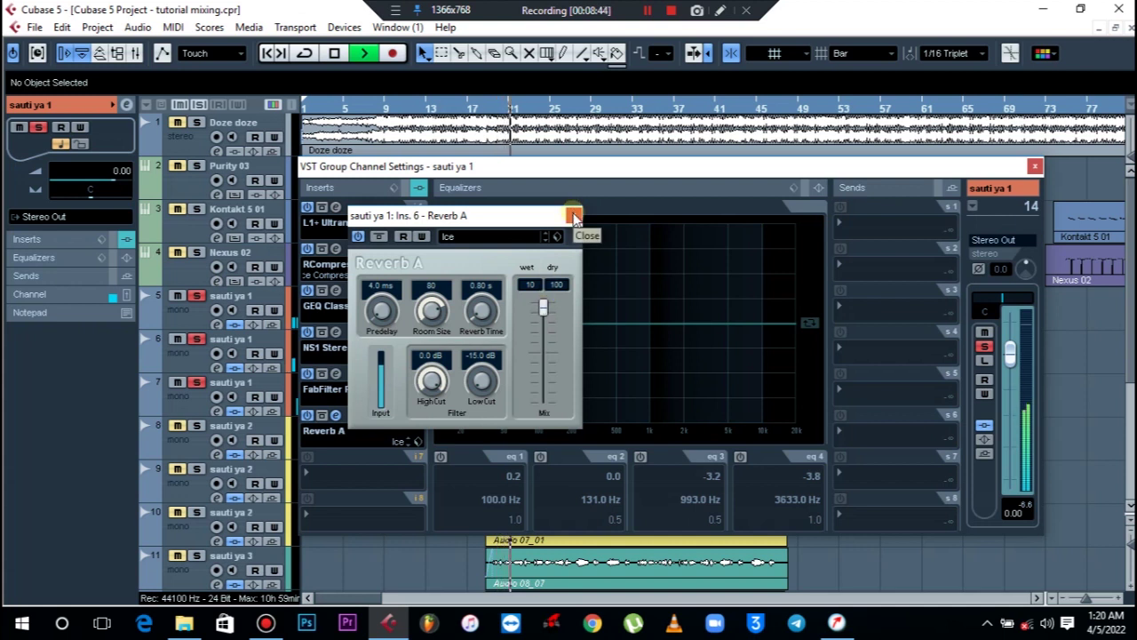
{"action": "left_click", "coordinate": [573, 215]}
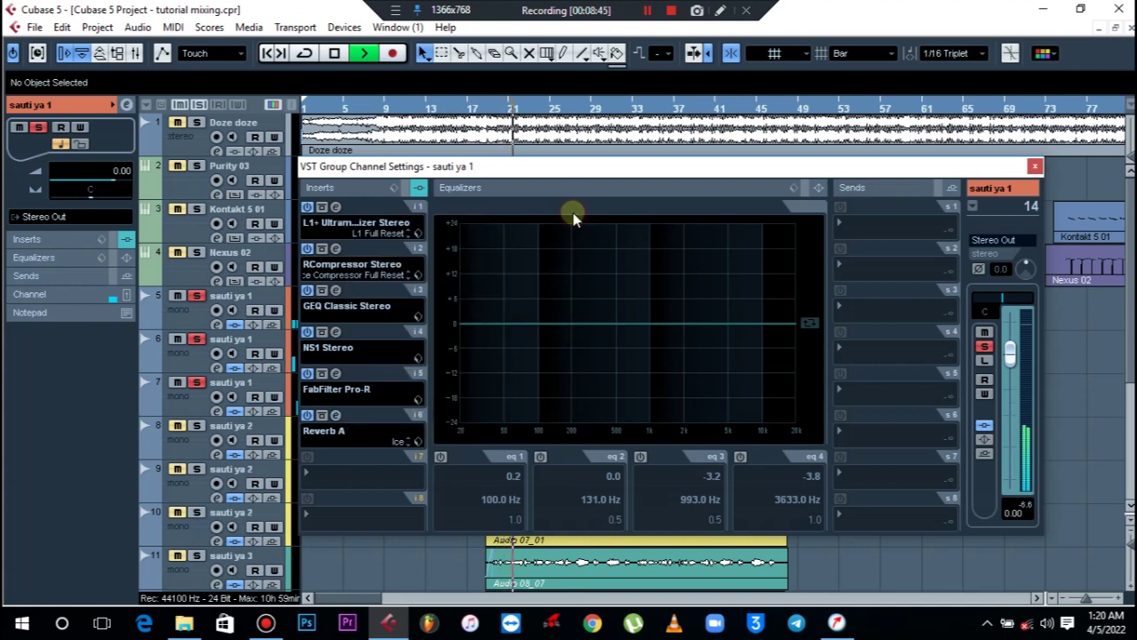
{"action": "left_click", "coordinate": [198, 123]}
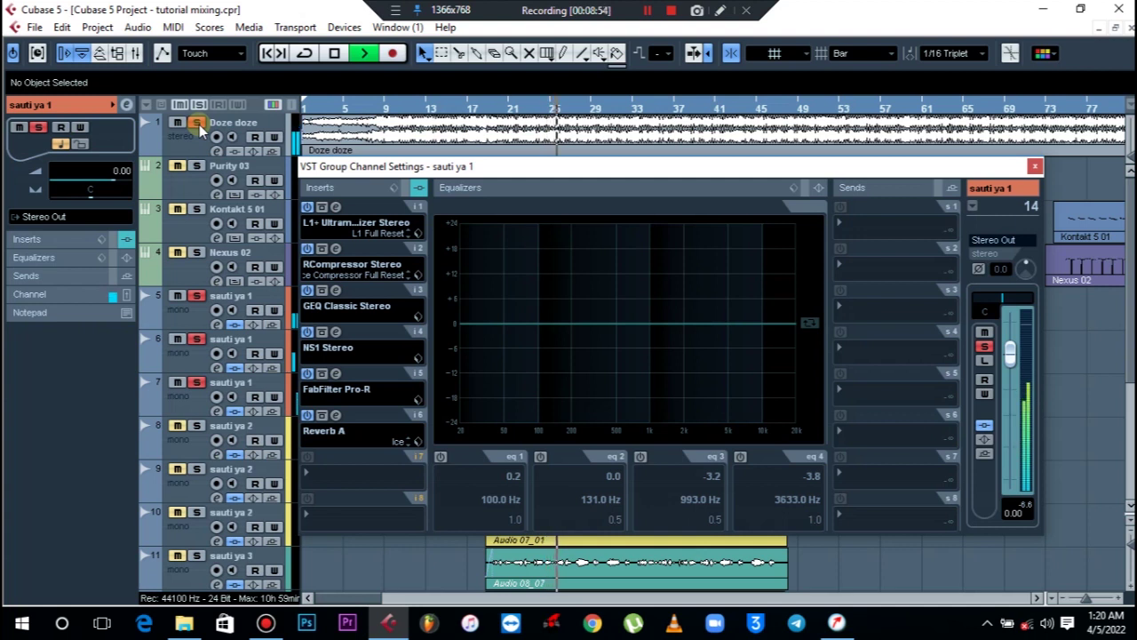
{"action": "key", "text": "space"}
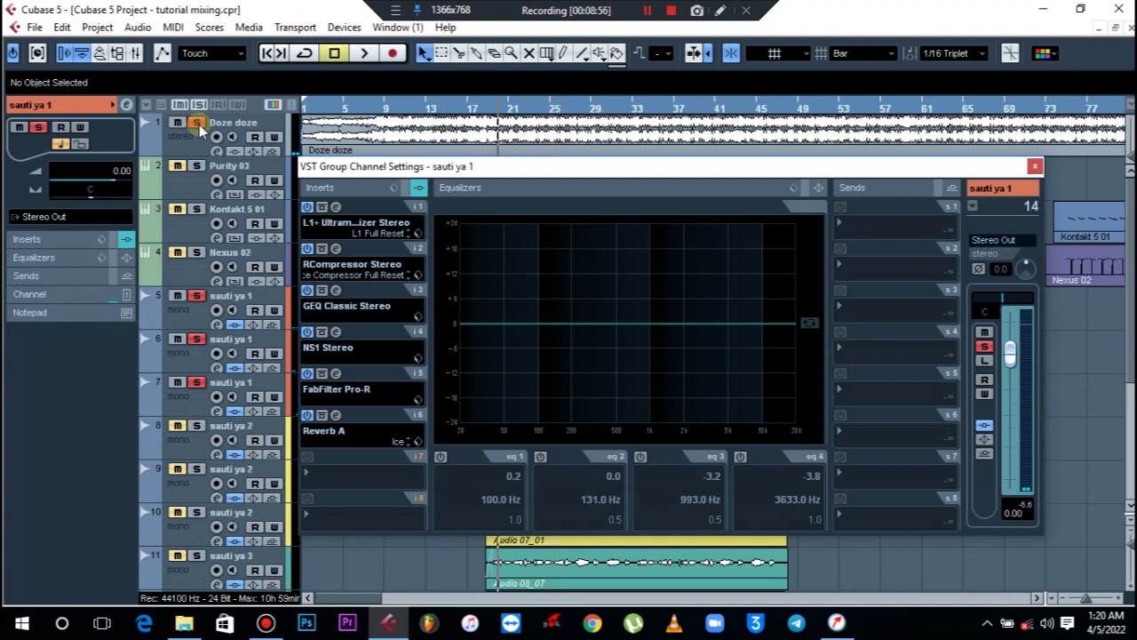
{"action": "left_click", "coordinate": [198, 124]}
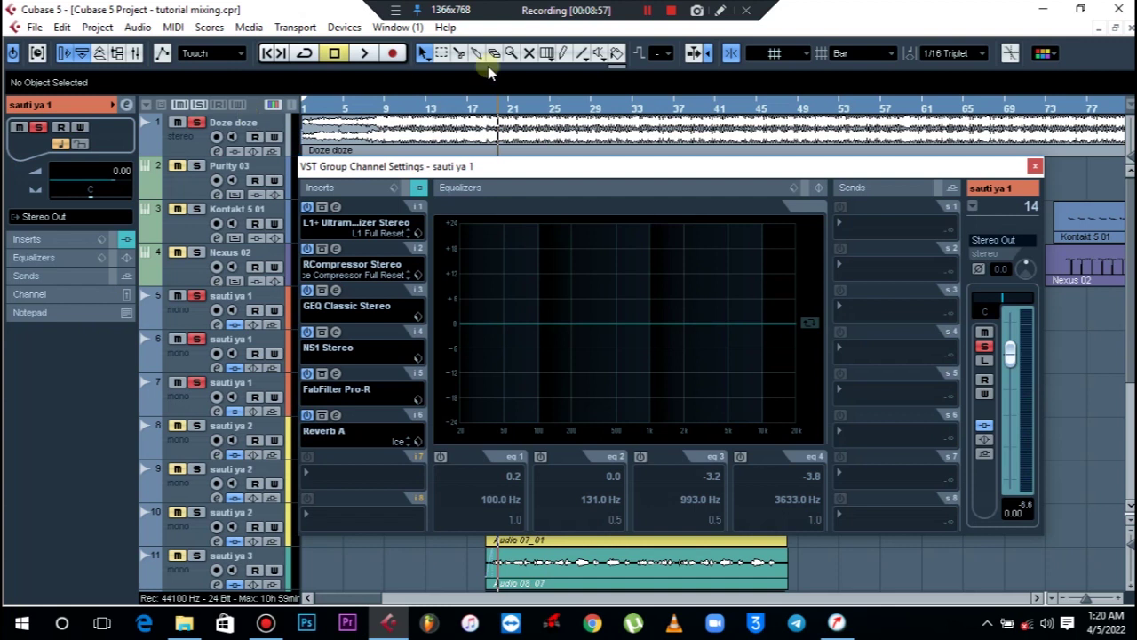
{"action": "left_click", "coordinate": [1036, 167]}
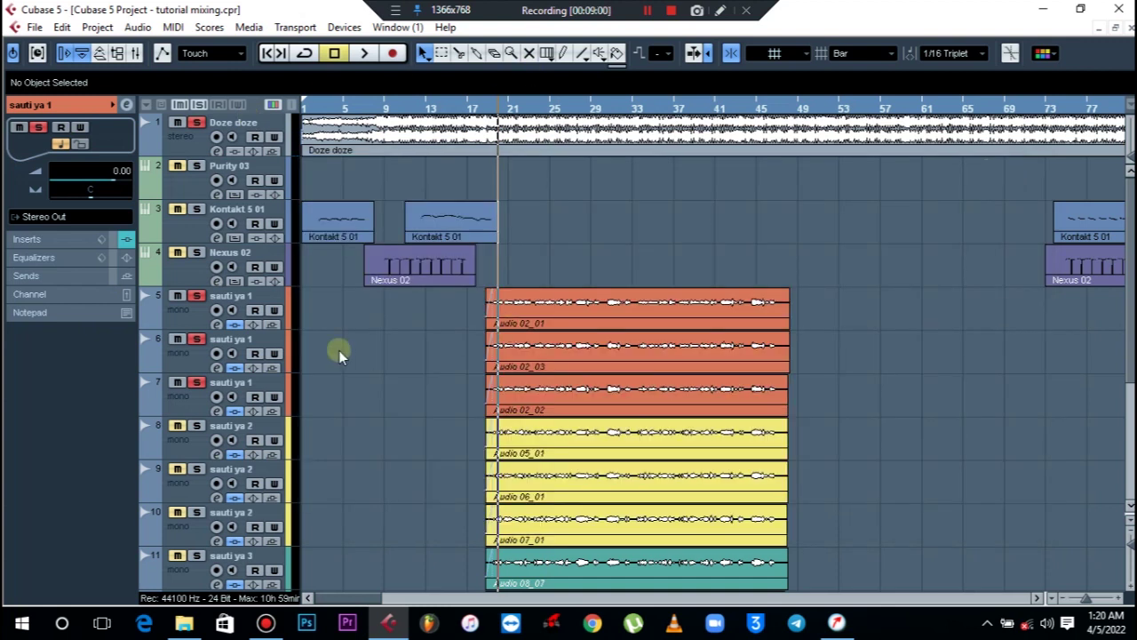
- Switch the solo from the sauti ya 1 group track to the sauti ya 2 group track
{"action": "left_click_drag", "start_coordinate": [1128, 296], "coordinate": [1117, 402]}
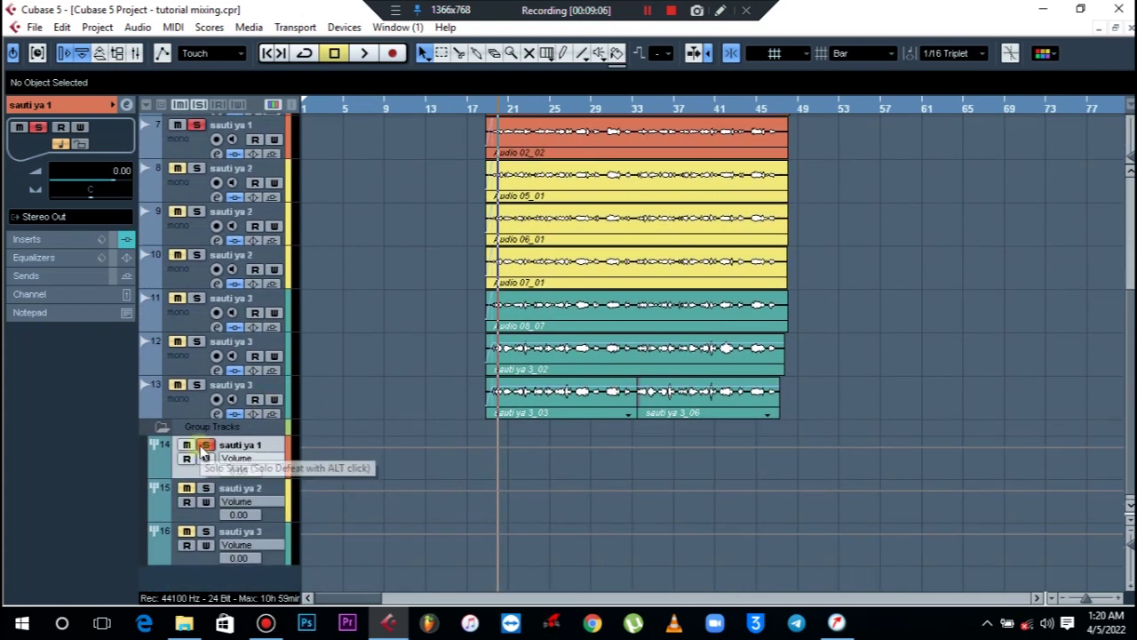
{"action": "left_click", "coordinate": [204, 447]}
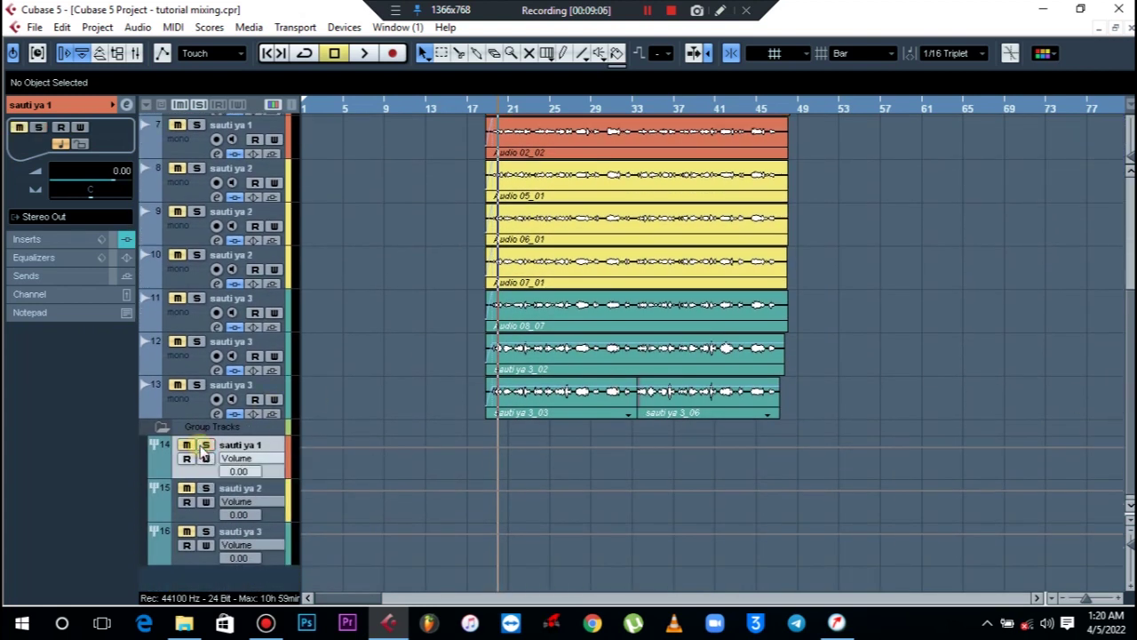
{"action": "left_click", "coordinate": [206, 489]}
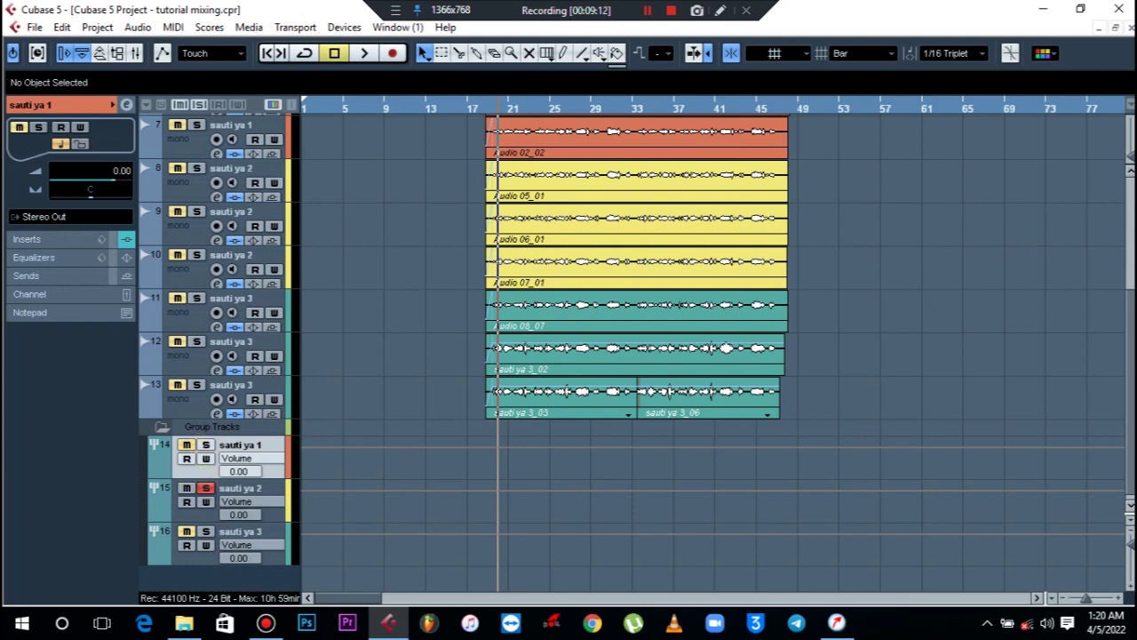
- Route the output of the first sauti ya 2 audio track (track 8) to the sauti ya 2 group
{"action": "left_click_drag", "start_coordinate": [1128, 327], "coordinate": [1128, 258]}
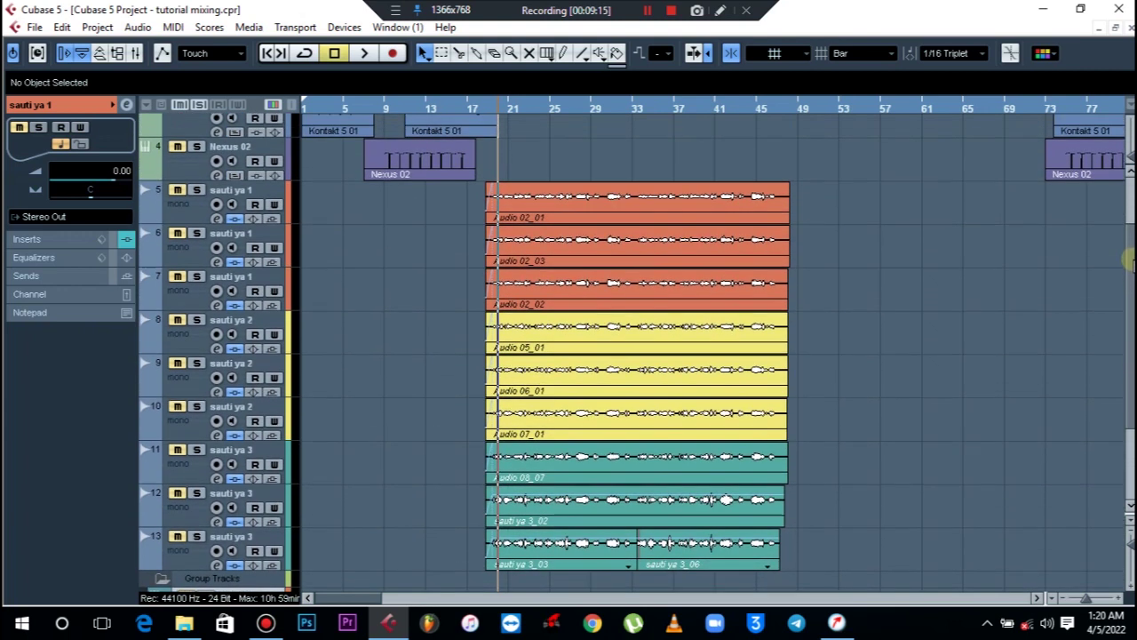
{"action": "left_click", "coordinate": [188, 339]}
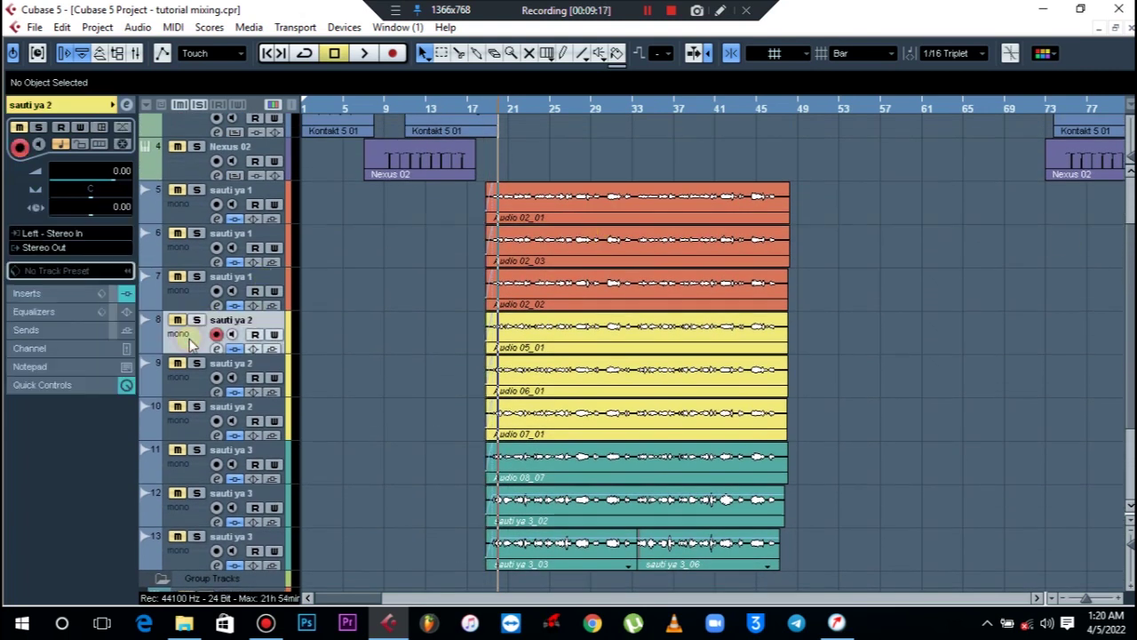
{"action": "left_click", "coordinate": [67, 247]}
{"action": "mouse_move", "coordinate": [120, 355]}
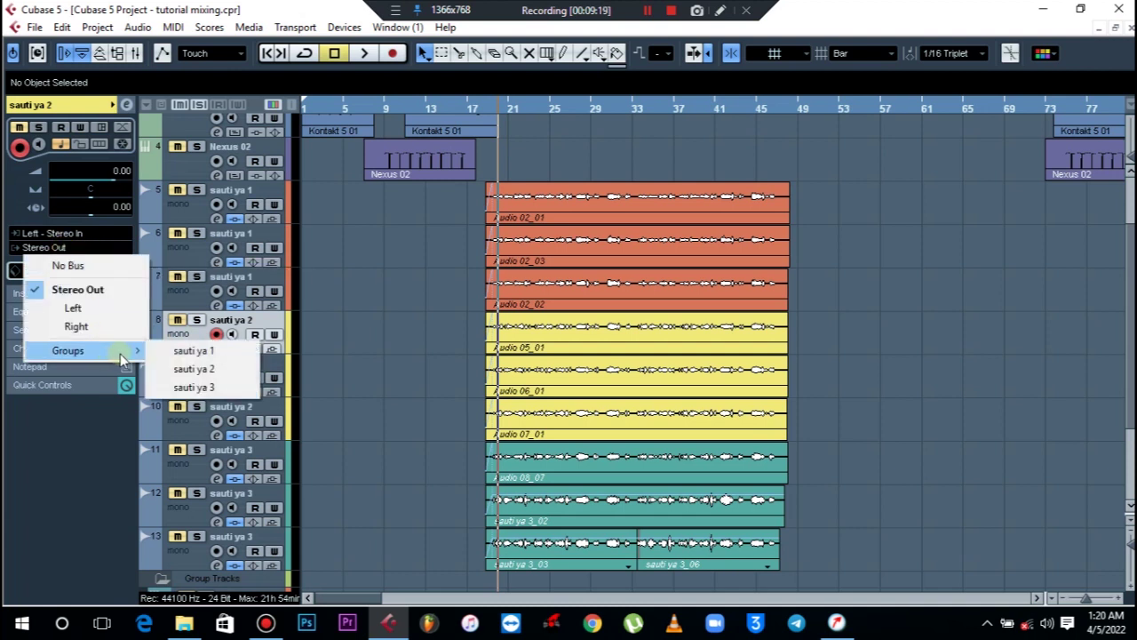
{"action": "left_click", "coordinate": [186, 370]}
- Route the outputs of the other two sauti ya 2 audio tracks (9 and 10) to the sauti ya 2 group
{"action": "left_click", "coordinate": [186, 384]}
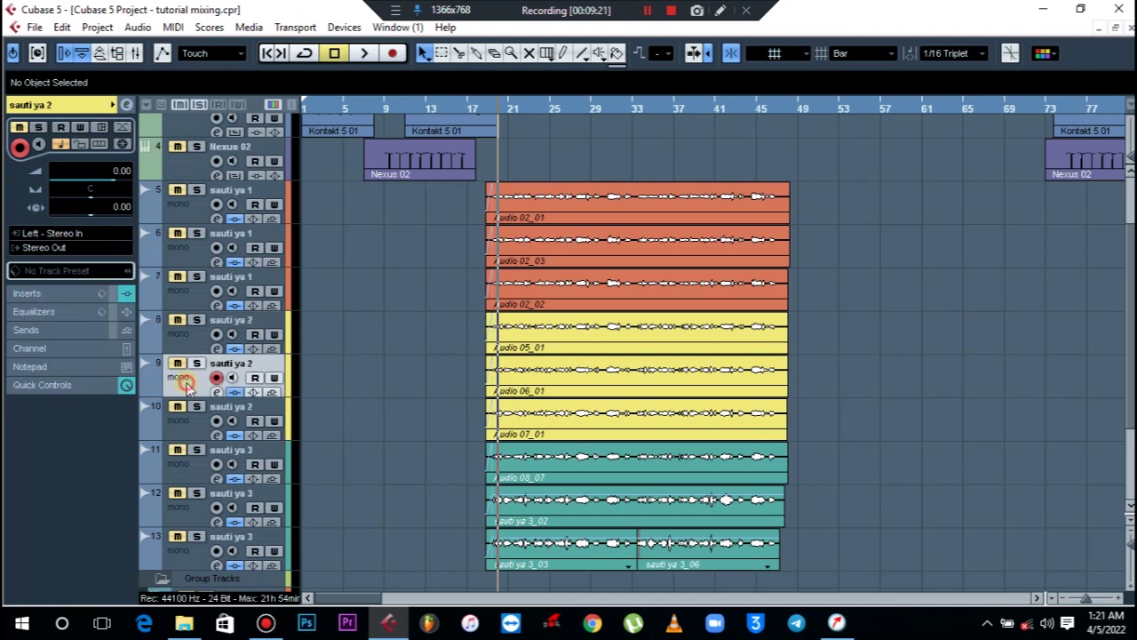
{"action": "left_click", "coordinate": [53, 248]}
{"action": "mouse_move", "coordinate": [120, 351]}
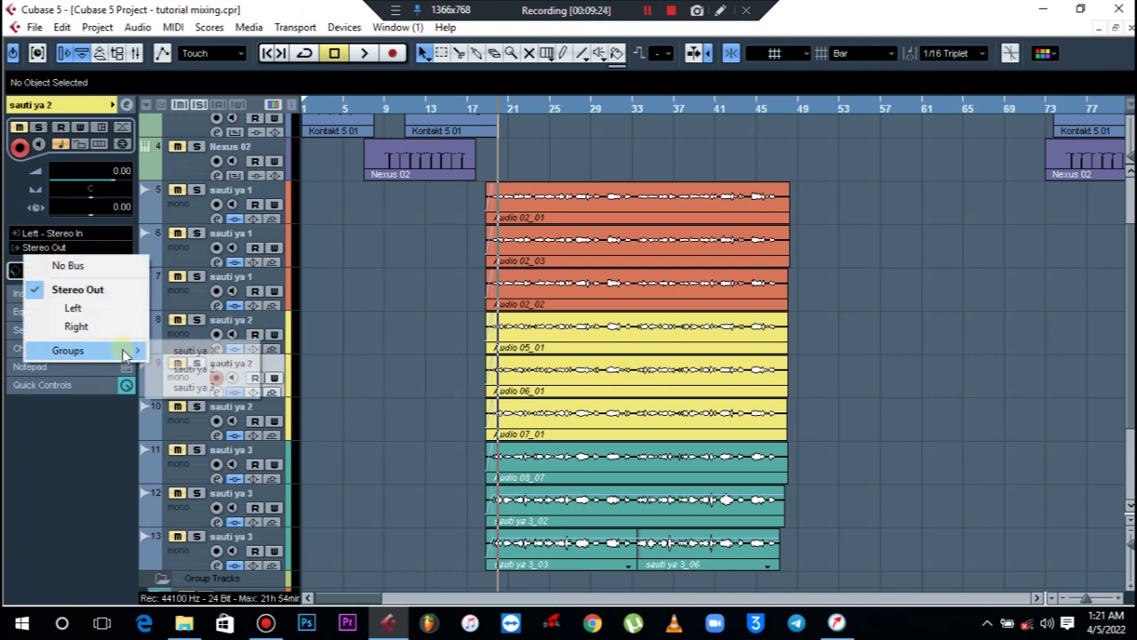
{"action": "left_click", "coordinate": [199, 377]}
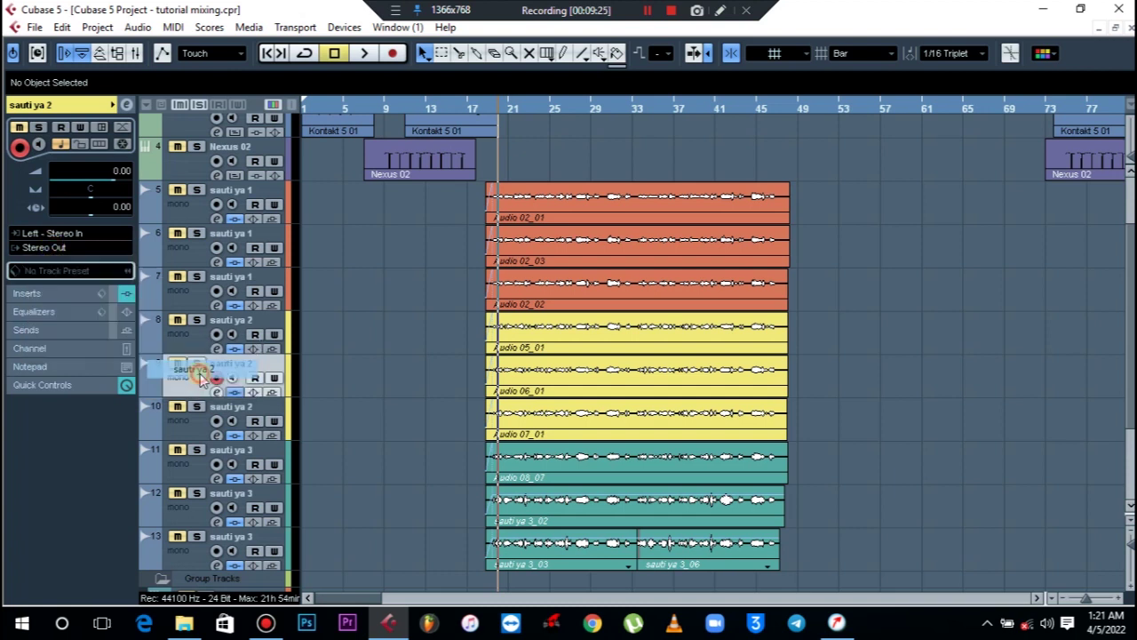
{"action": "left_click", "coordinate": [198, 430]}
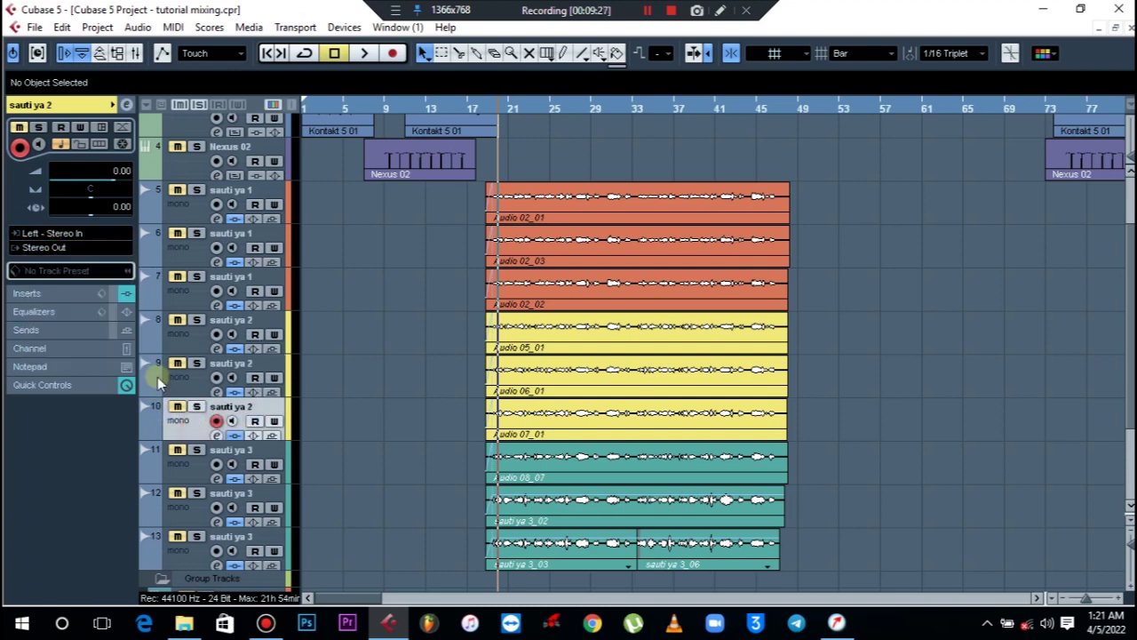
{"action": "left_click", "coordinate": [55, 248]}
{"action": "mouse_move", "coordinate": [120, 351]}
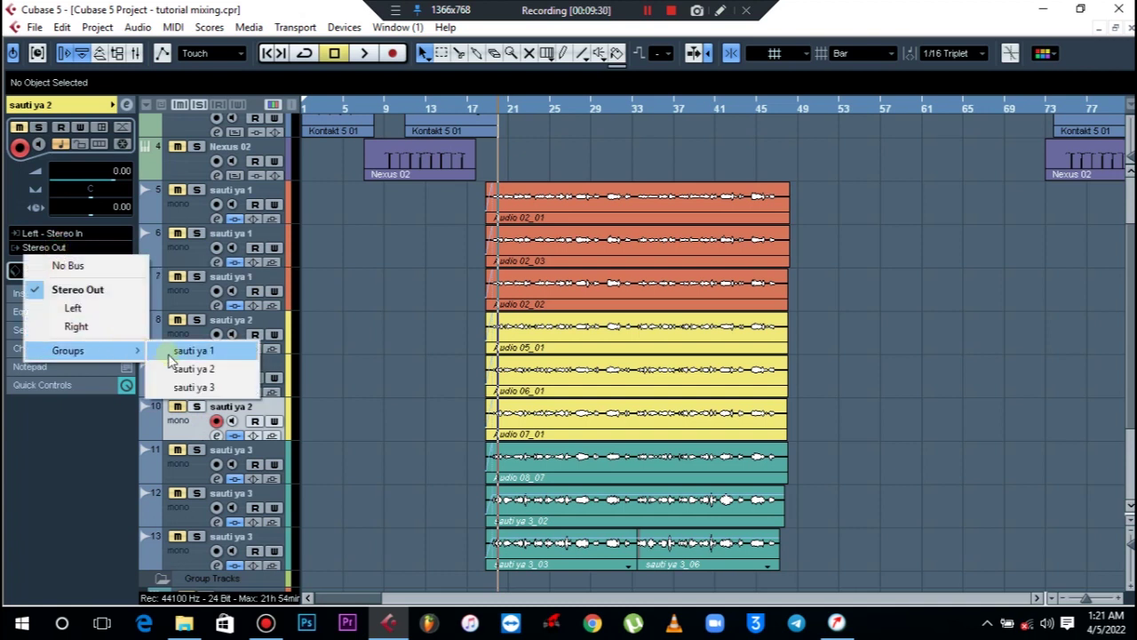
{"action": "left_click", "coordinate": [183, 370]}
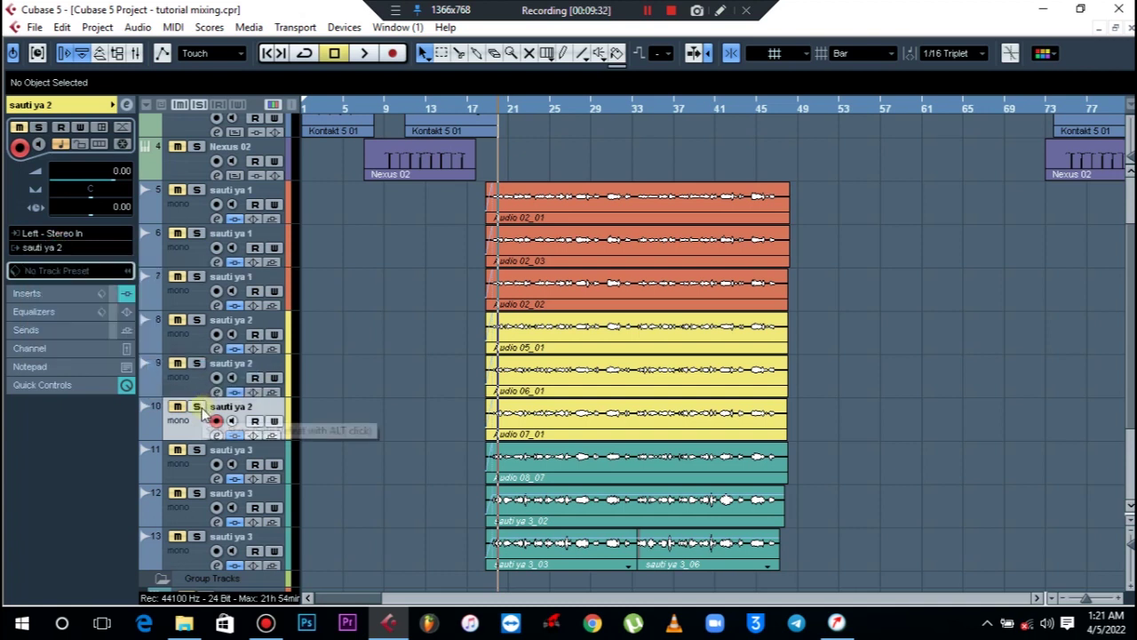
- Solo the three sauti ya 2 audio tracks and play them back together
{"action": "left_click", "coordinate": [196, 406]}
{"action": "left_click", "coordinate": [195, 363]}
{"action": "left_click", "coordinate": [198, 322]}
{"action": "key", "text": "space"}
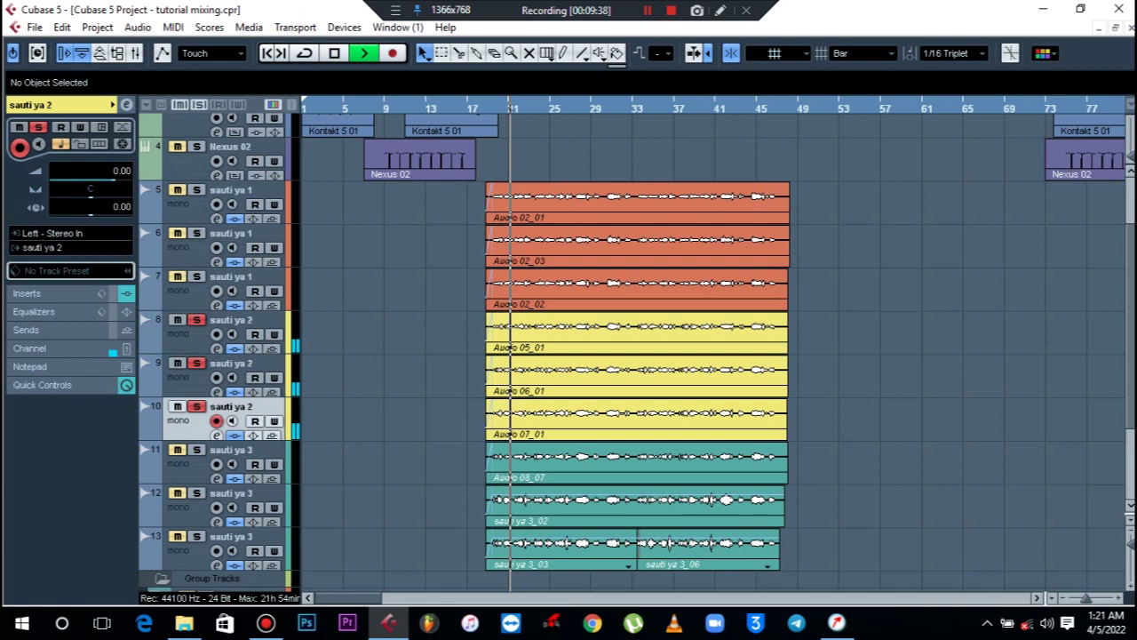
{"action": "scroll", "coordinate": [622, 355], "scroll_direction": "up", "scroll_amount": 3}
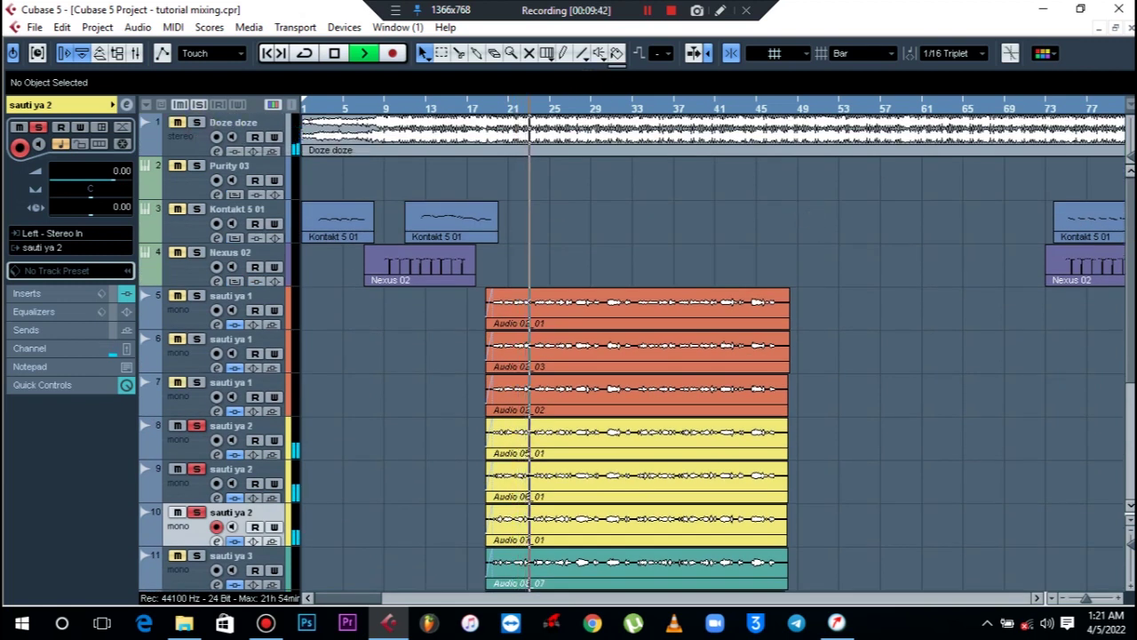
{"action": "scroll", "coordinate": [1126, 409], "scroll_direction": "down", "scroll_amount": 3}
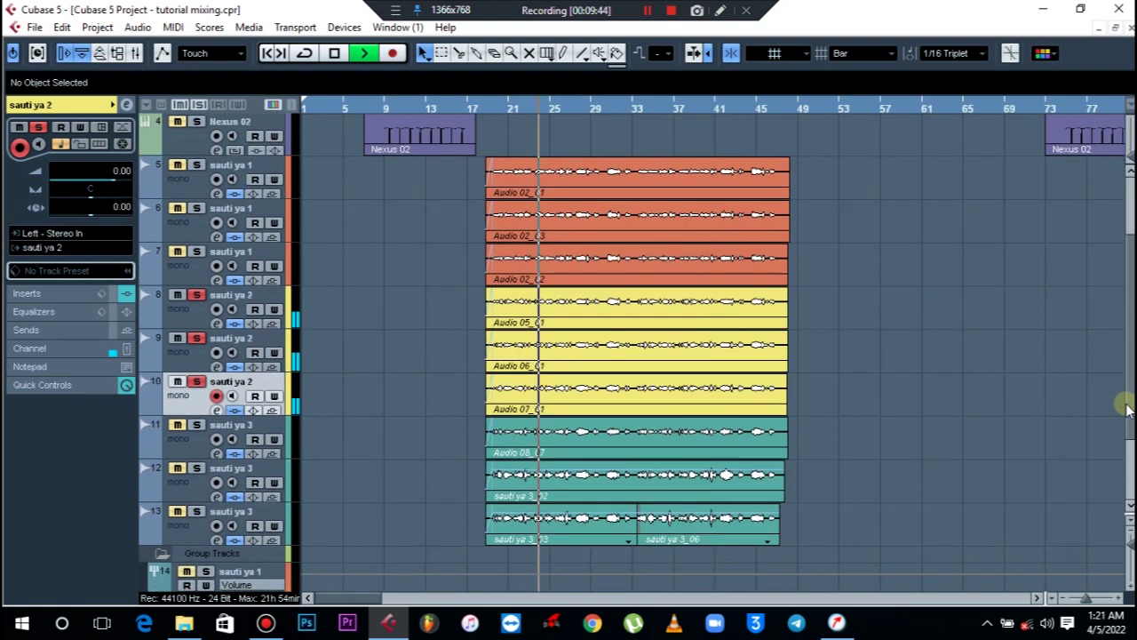
{"action": "key", "text": "space"}
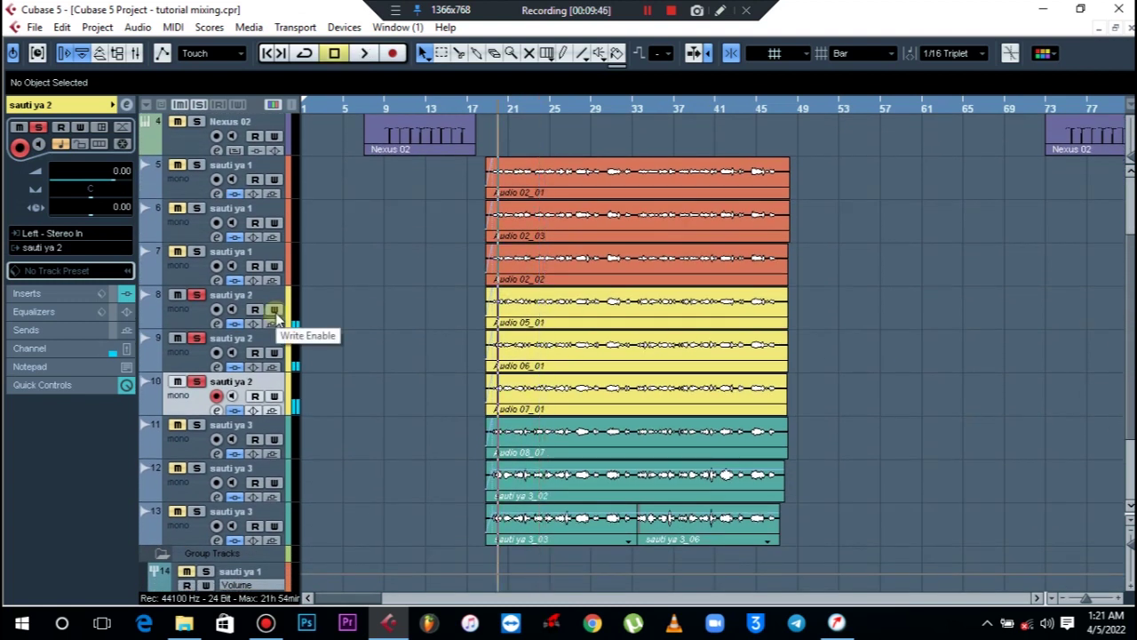
- Pan sauti ya 2 track 9 to L77 and track 10 to R77, and play back the panned voices
{"action": "left_click", "coordinate": [192, 316]}
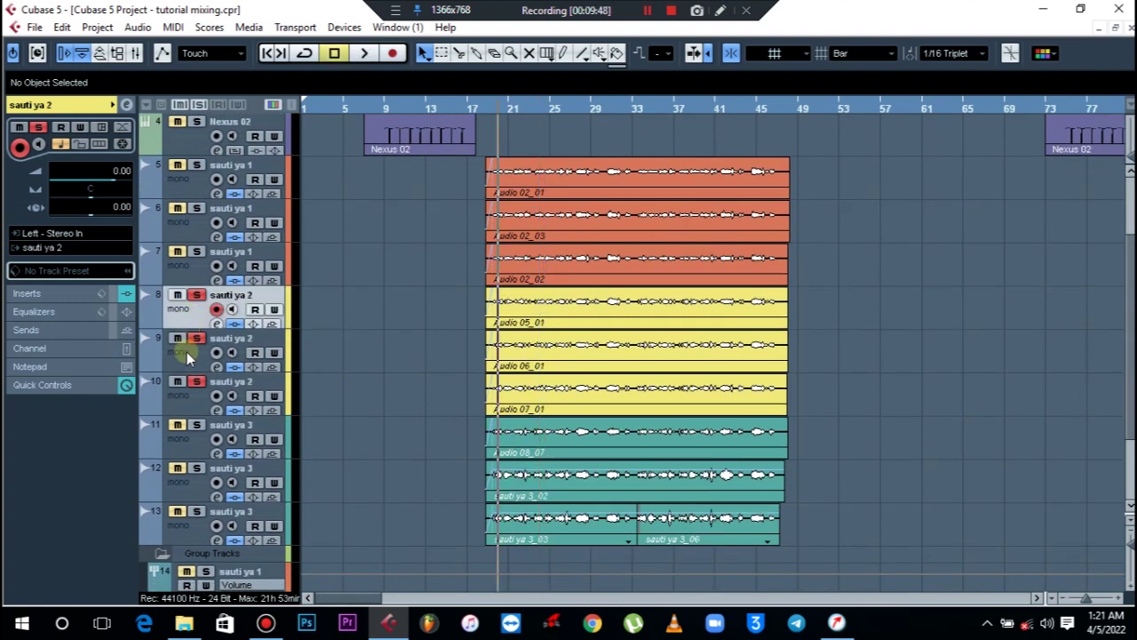
{"action": "left_click", "coordinate": [187, 352]}
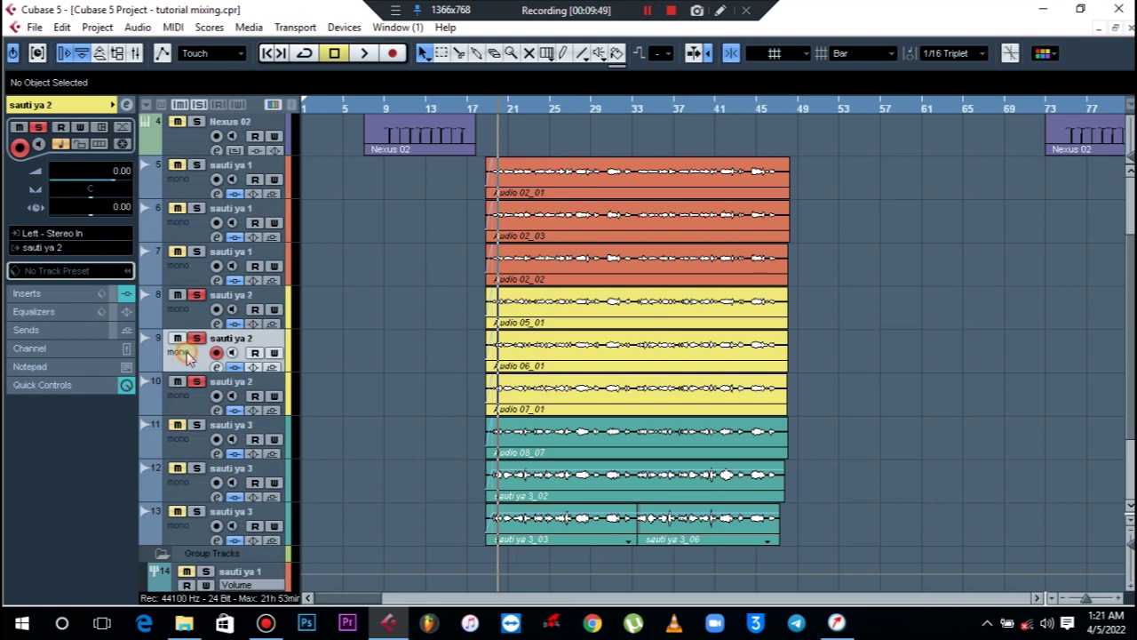
{"action": "left_click", "coordinate": [66, 198]}
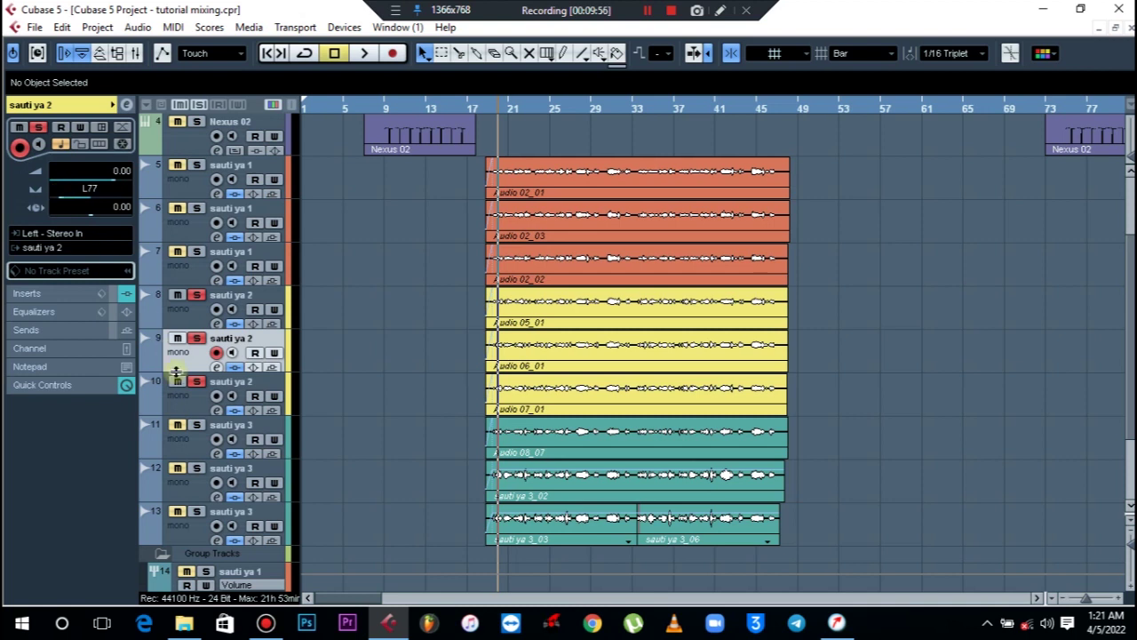
{"action": "left_click", "coordinate": [179, 385]}
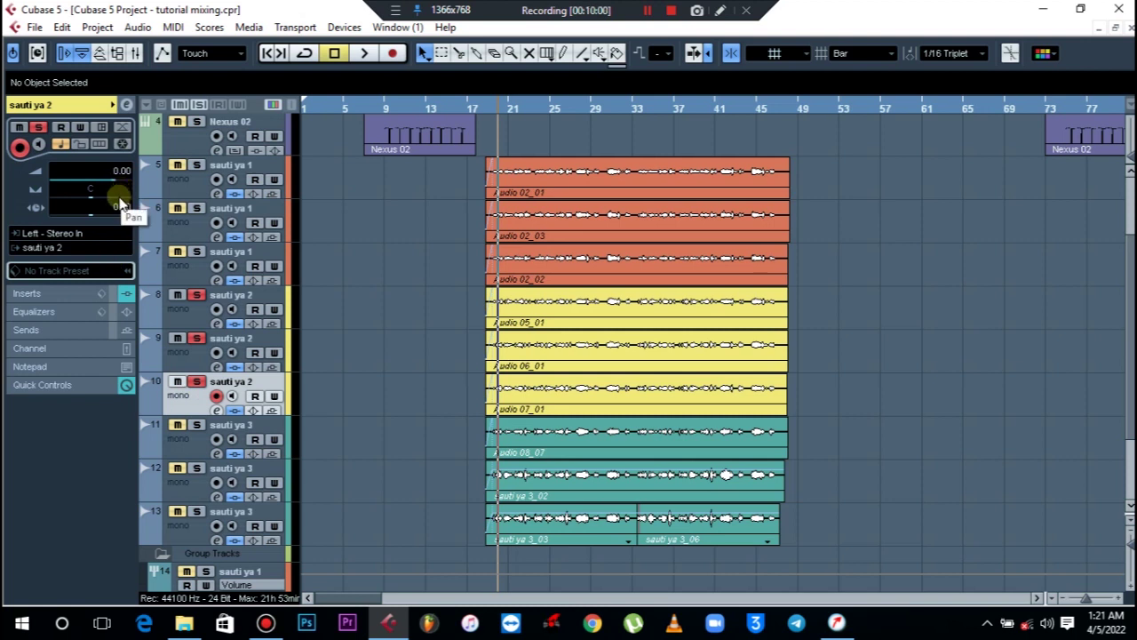
{"action": "left_click", "coordinate": [121, 203]}
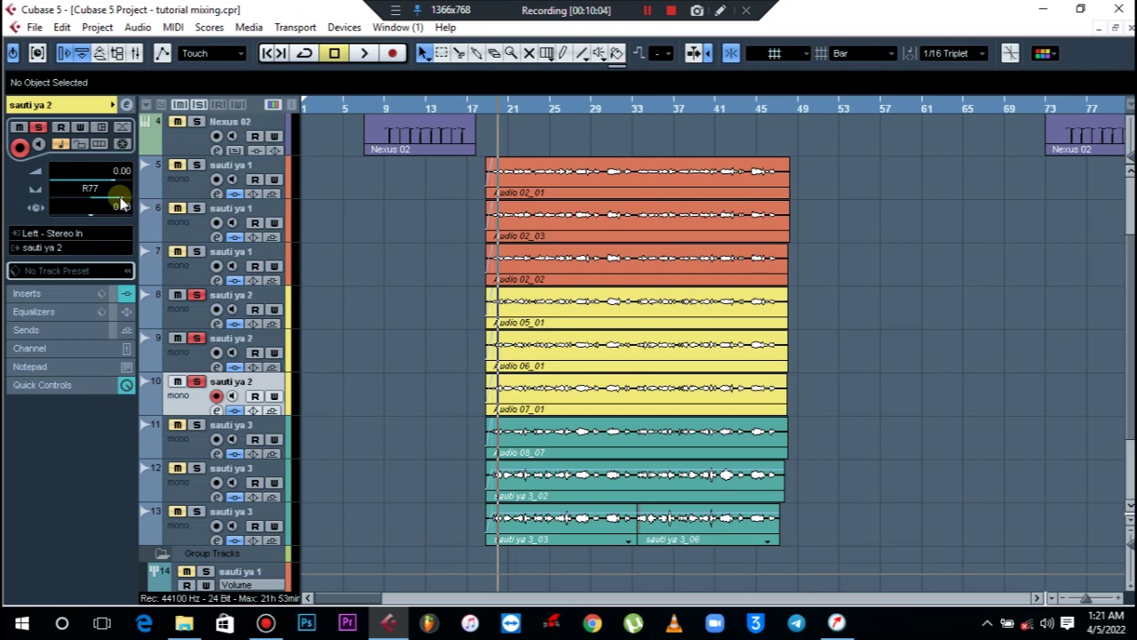
{"action": "key", "text": "space"}
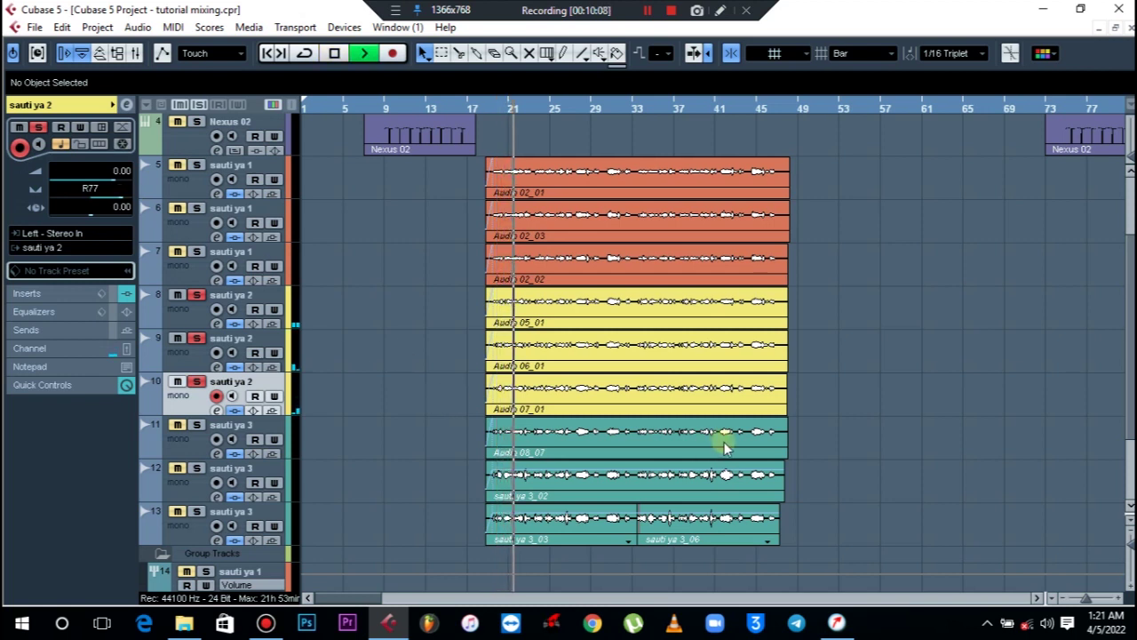
{"action": "key", "text": "space"}
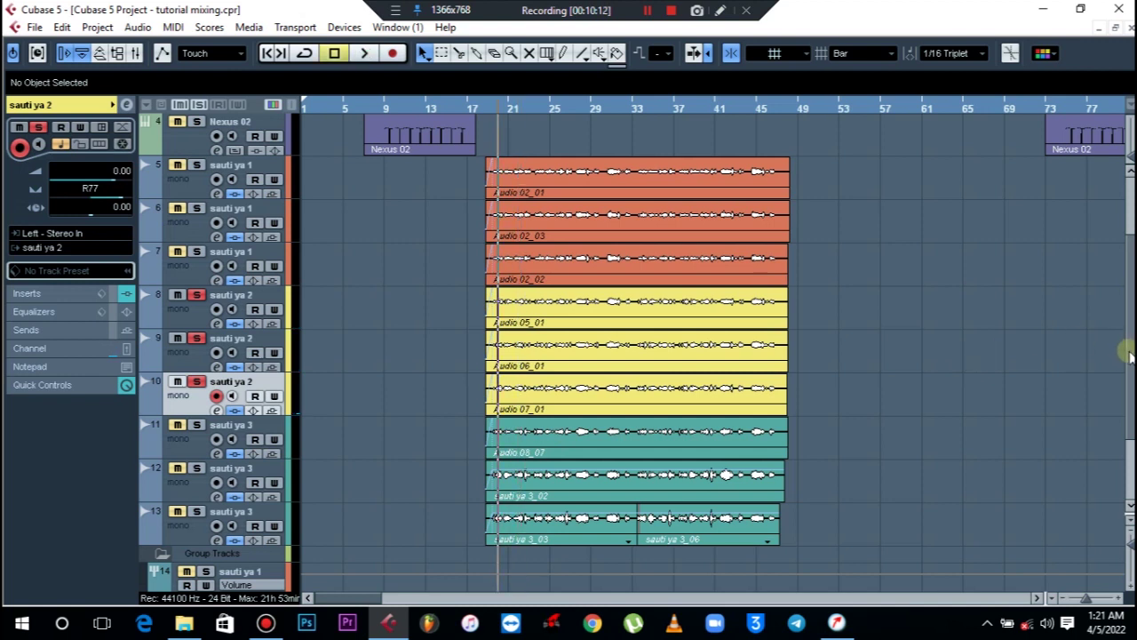
- Open the sauti ya 1 group's channel settings, move the window clear of the track list and run the Copy command
{"action": "left_click_drag", "start_coordinate": [1129, 357], "coordinate": [1121, 395]}
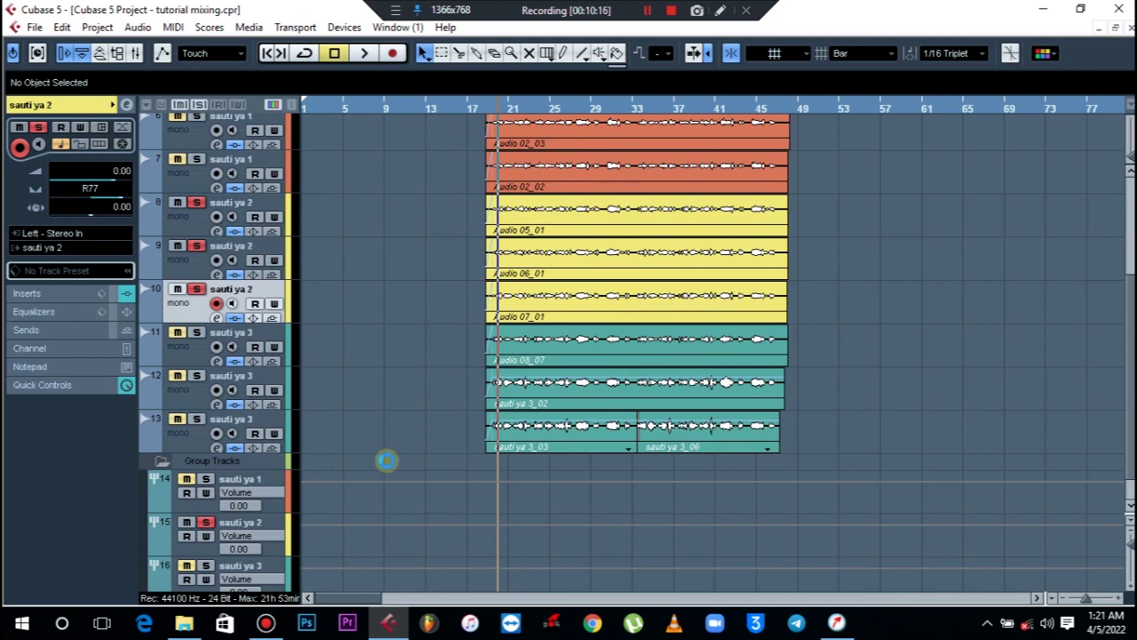
{"action": "left_click", "coordinate": [263, 478]}
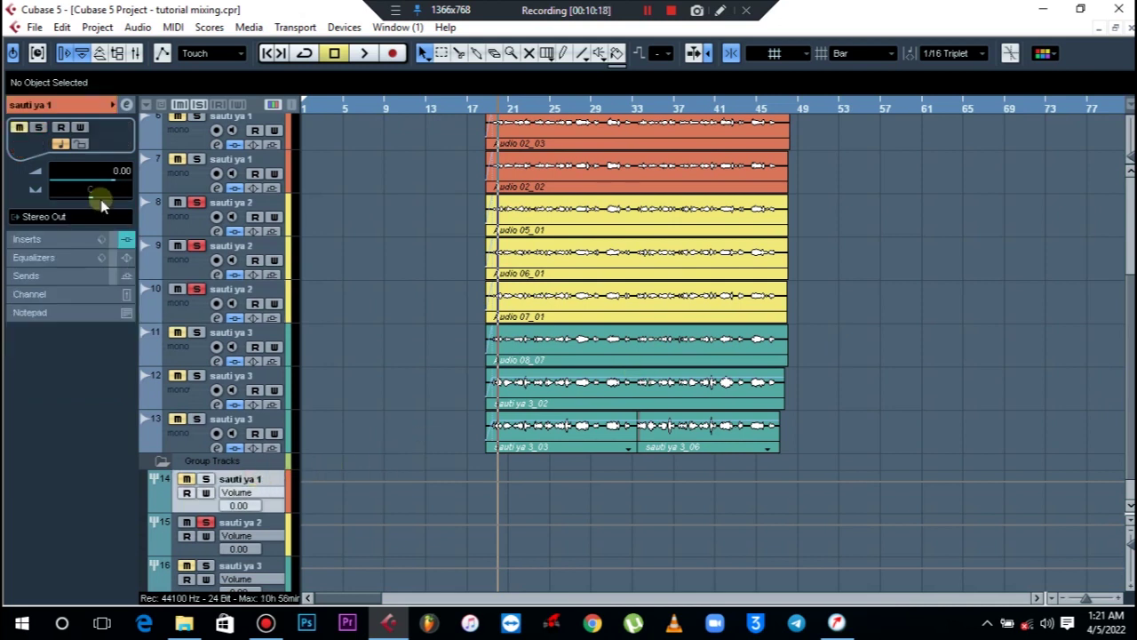
{"action": "left_click", "coordinate": [125, 105]}
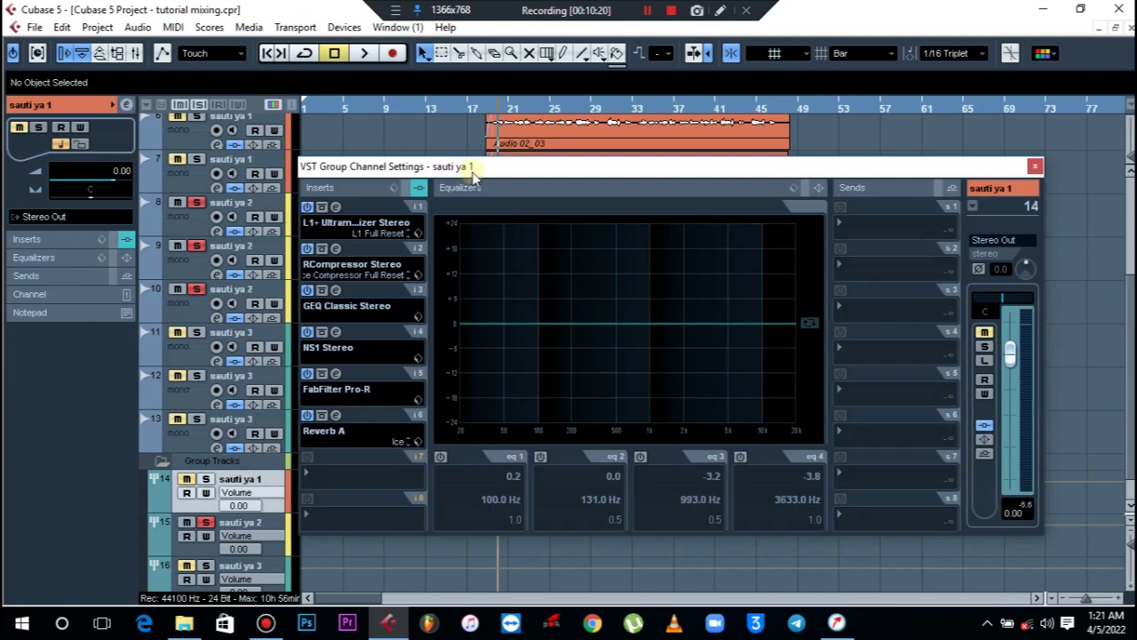
{"action": "left_click_drag", "start_coordinate": [473, 177], "coordinate": [716, 172]}
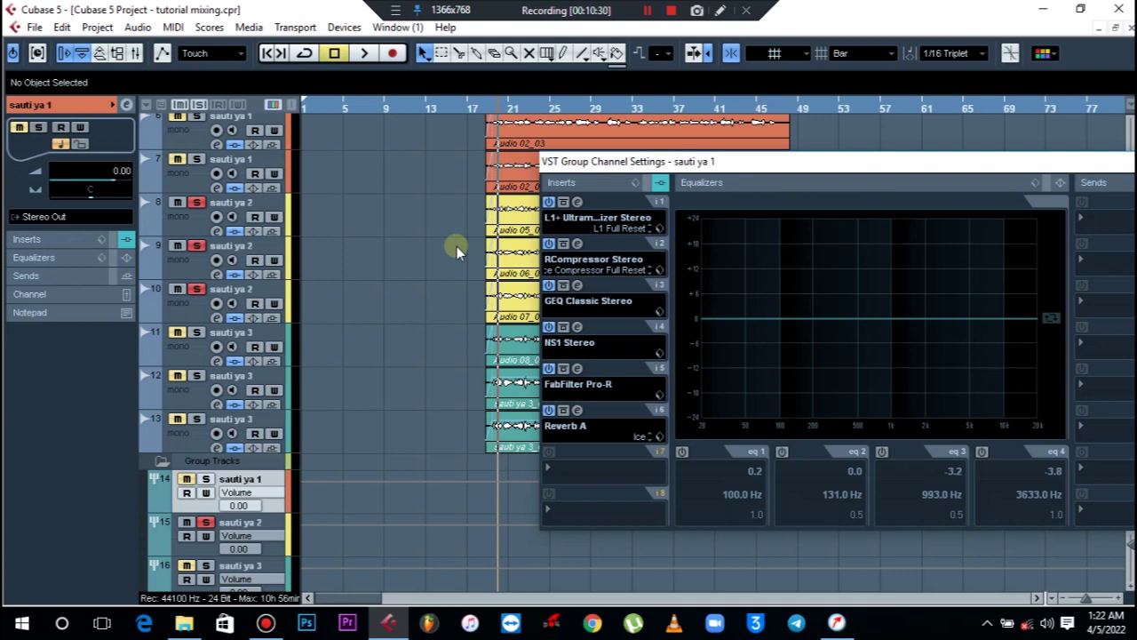
{"action": "left_click", "coordinate": [63, 27]}
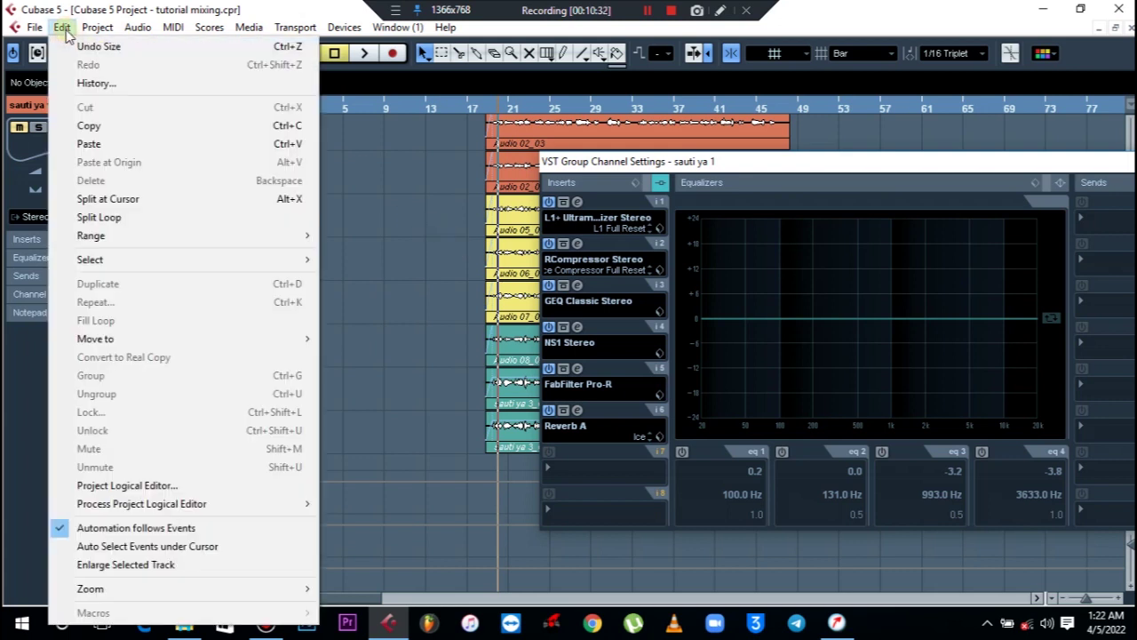
{"action": "left_click", "coordinate": [124, 130]}
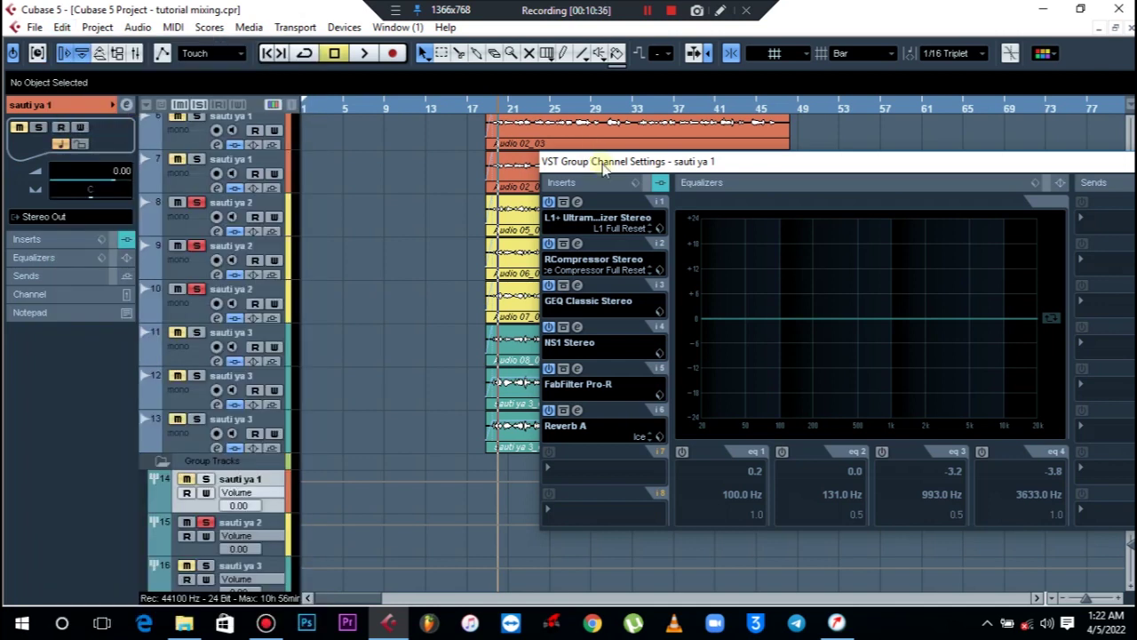
- Paste the copied sauti ya 1 channel settings onto the sauti ya 2 group channel
{"action": "left_click", "coordinate": [253, 533]}
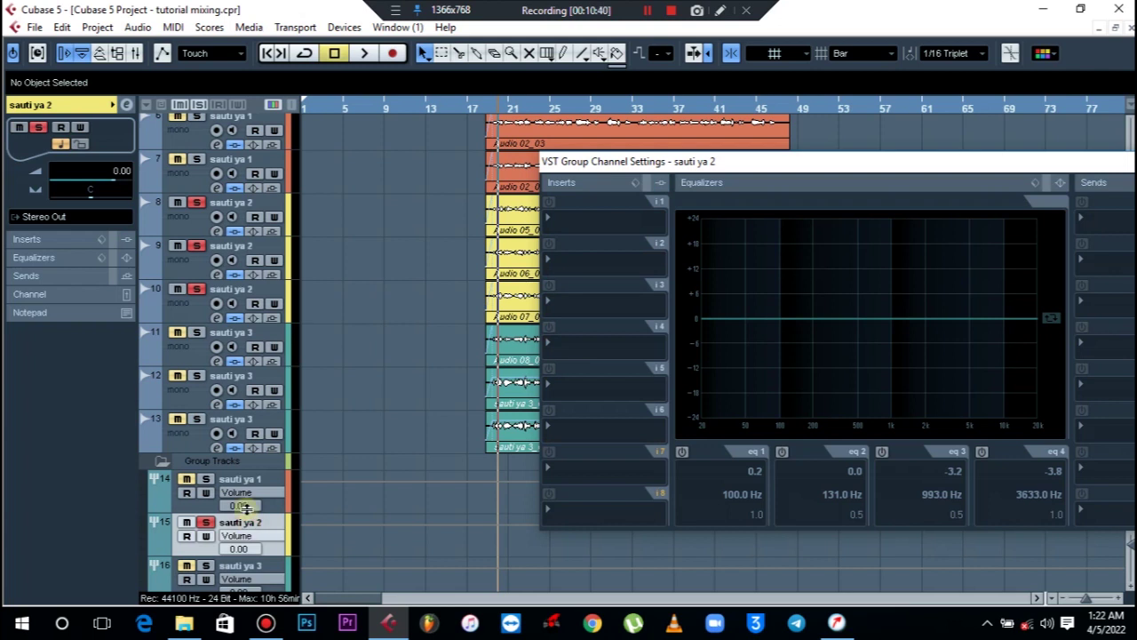
{"action": "left_click", "coordinate": [62, 28]}
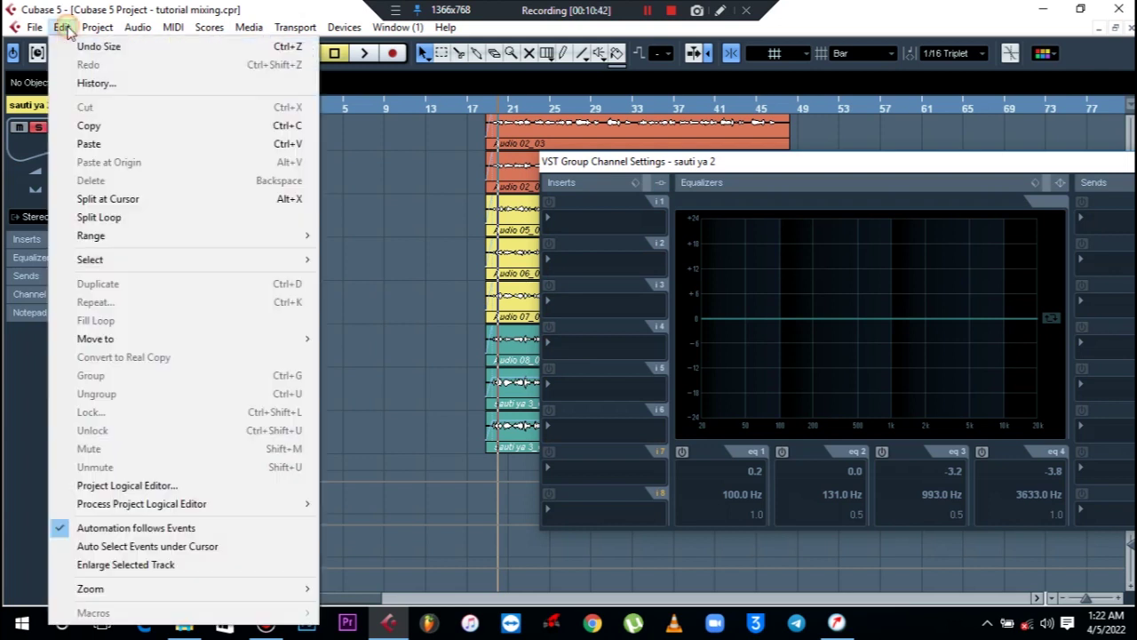
{"action": "left_click", "coordinate": [113, 145]}
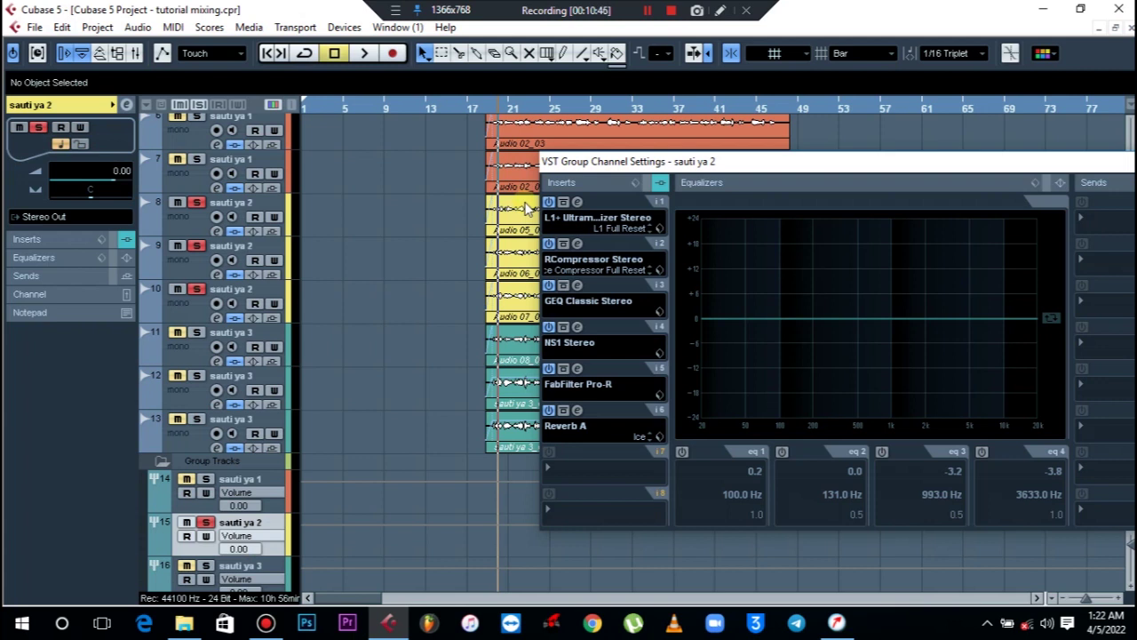
- Play the sauti ya 2 voices from where their clips start and set the group's RCompressor threshold to -12.0
{"action": "left_click", "coordinate": [490, 106]}
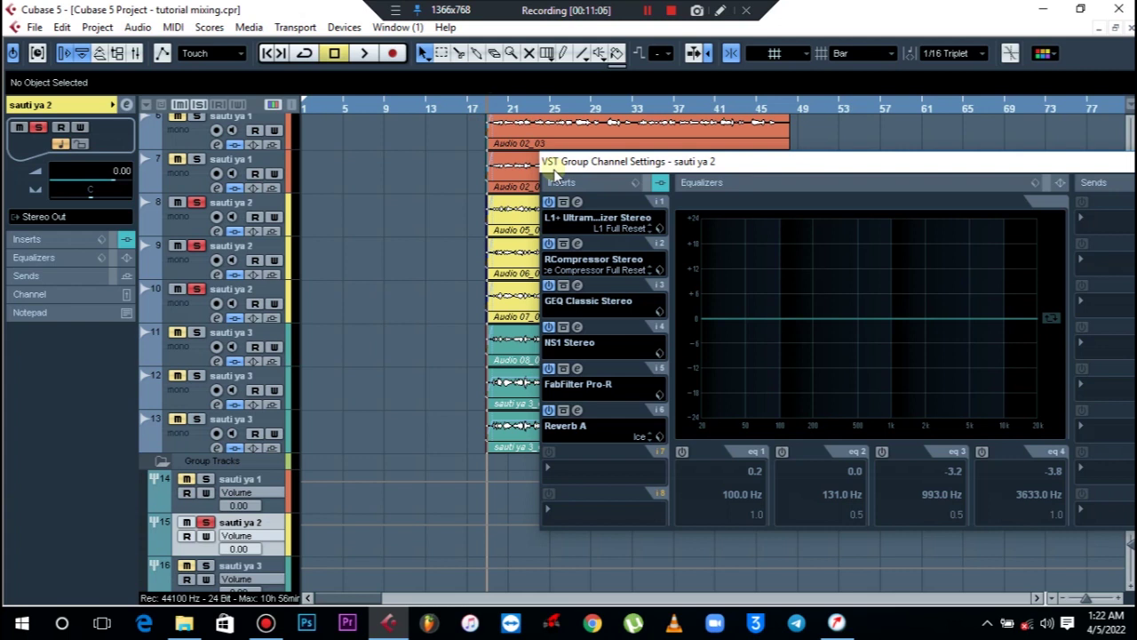
{"action": "key", "text": "space"}
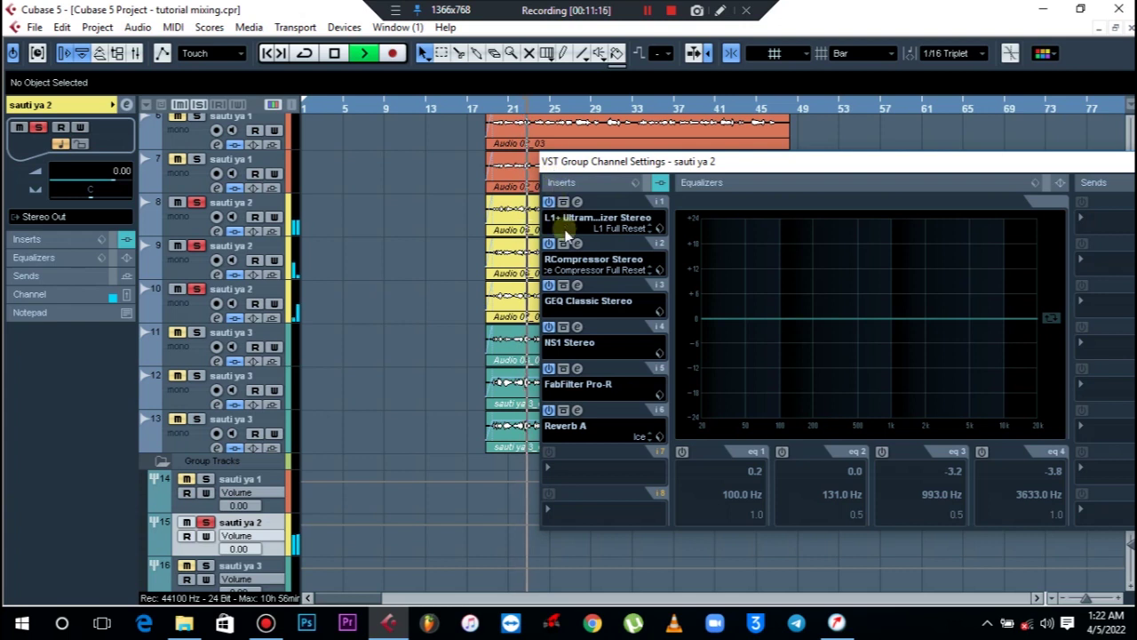
{"action": "left_click", "coordinate": [582, 251]}
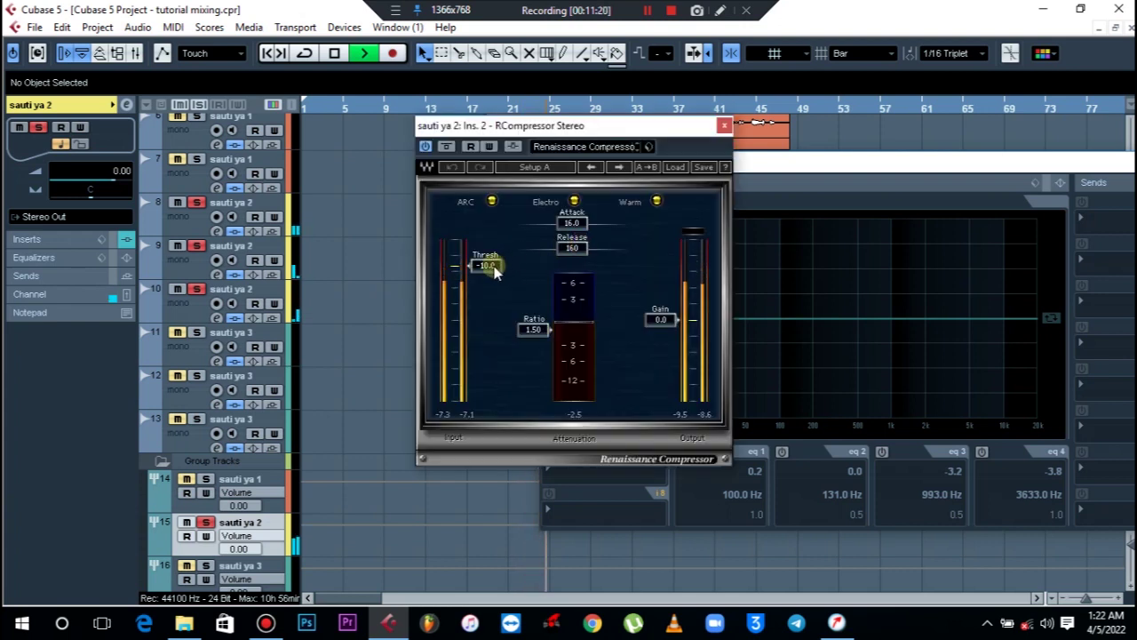
{"action": "left_click_drag", "start_coordinate": [486, 266], "coordinate": [486, 271]}
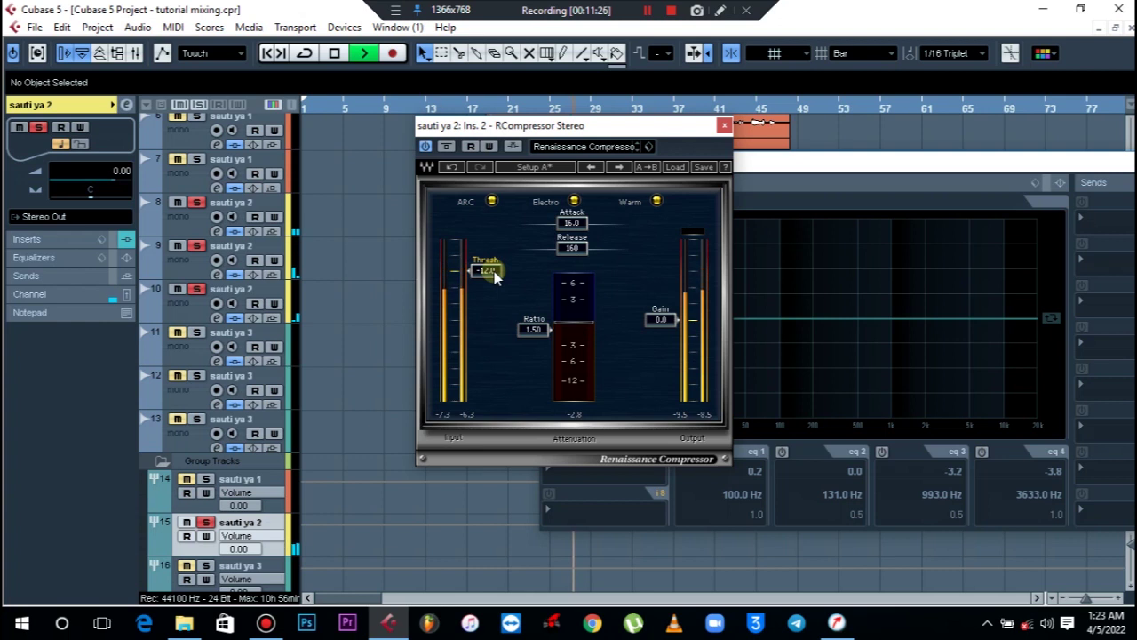
{"action": "left_click", "coordinate": [723, 126]}
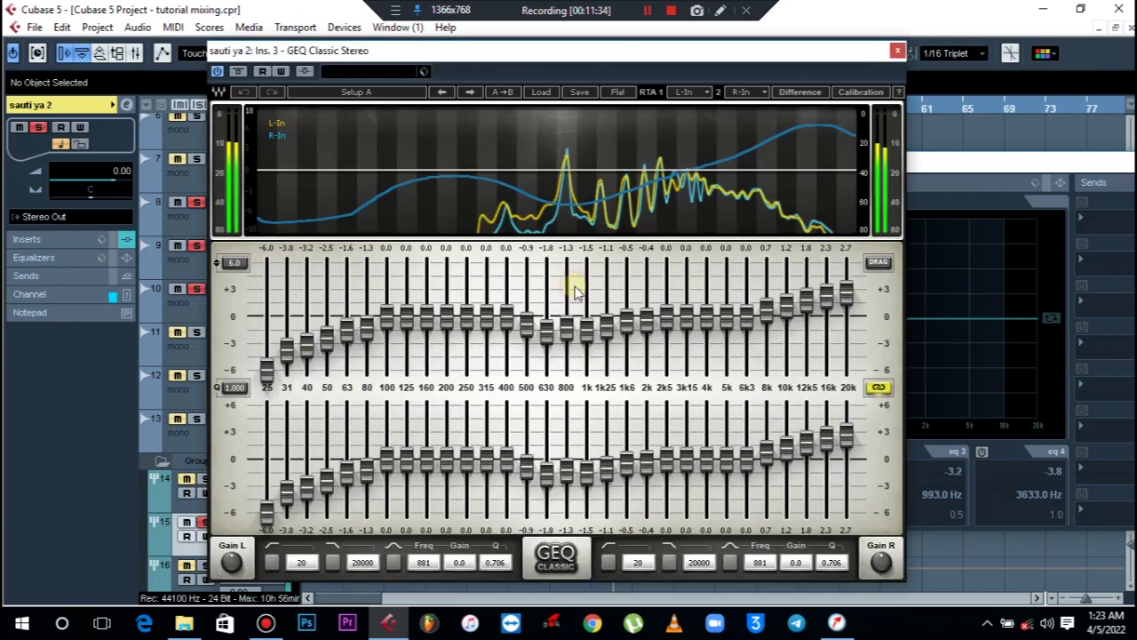
- In the sauti ya 2 group's GEQ Classic, lower the 800 Hz band to -2.4, 250 Hz to -1.7 and 315 Hz to -0.8
{"action": "left_click", "coordinate": [573, 293]}
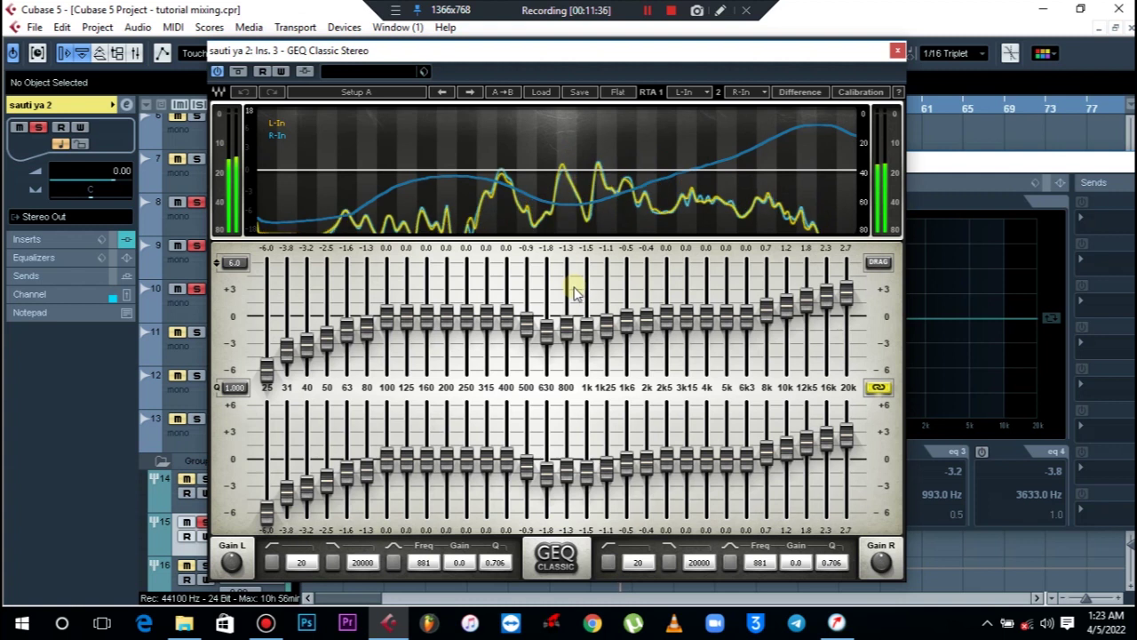
{"action": "left_click_drag", "start_coordinate": [566, 327], "coordinate": [567, 338]}
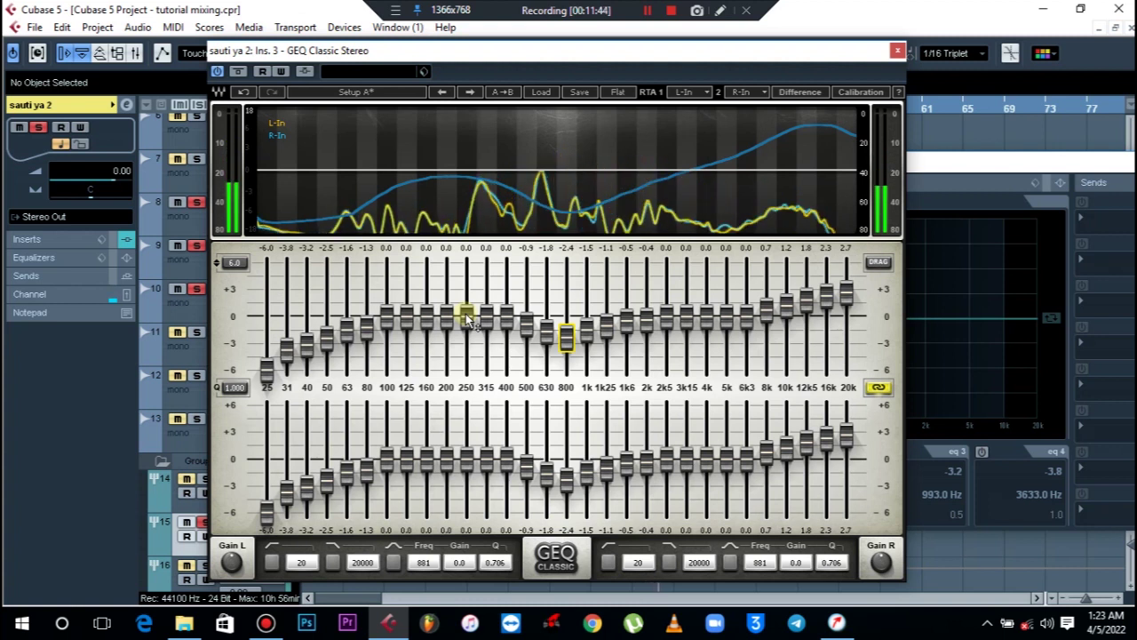
{"action": "left_click_drag", "start_coordinate": [465, 313], "coordinate": [485, 328]}
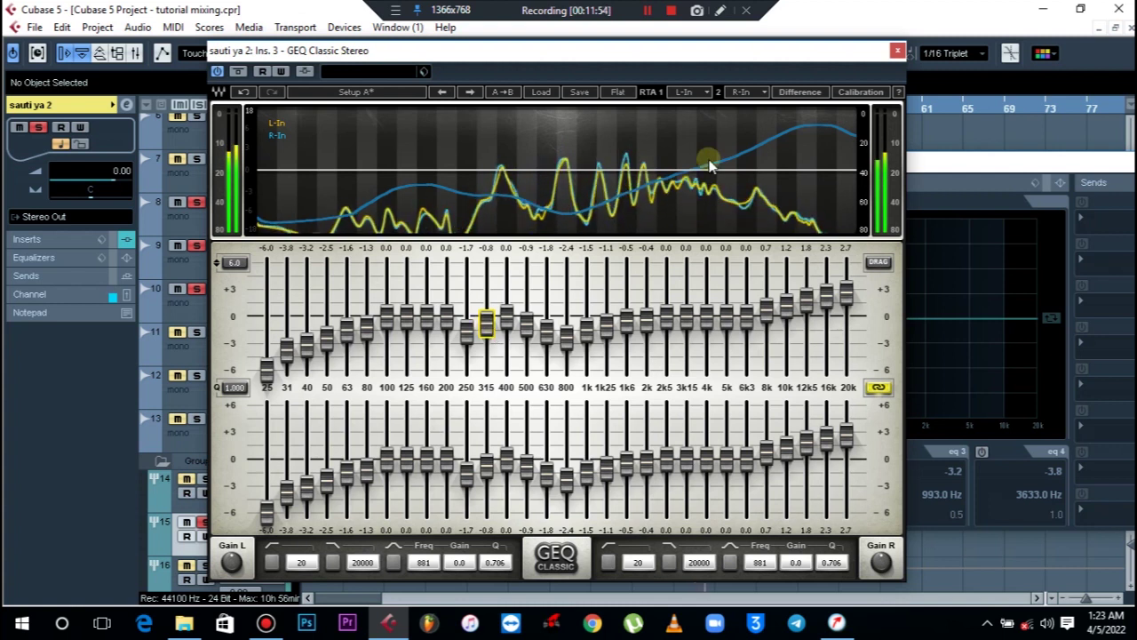
{"action": "left_click", "coordinate": [897, 51]}
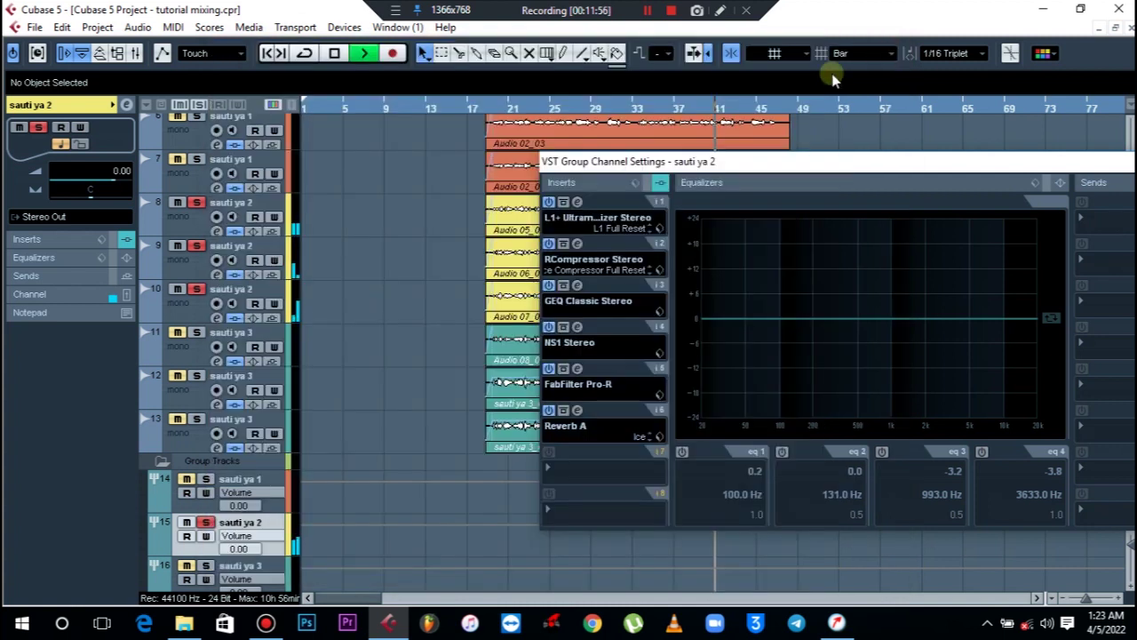
- Listen to the sauti ya 1 and sauti ya 2 groups soloed together and view sauti ya 2's L1+ Ultramaximizer settings
{"action": "left_click", "coordinate": [207, 479]}
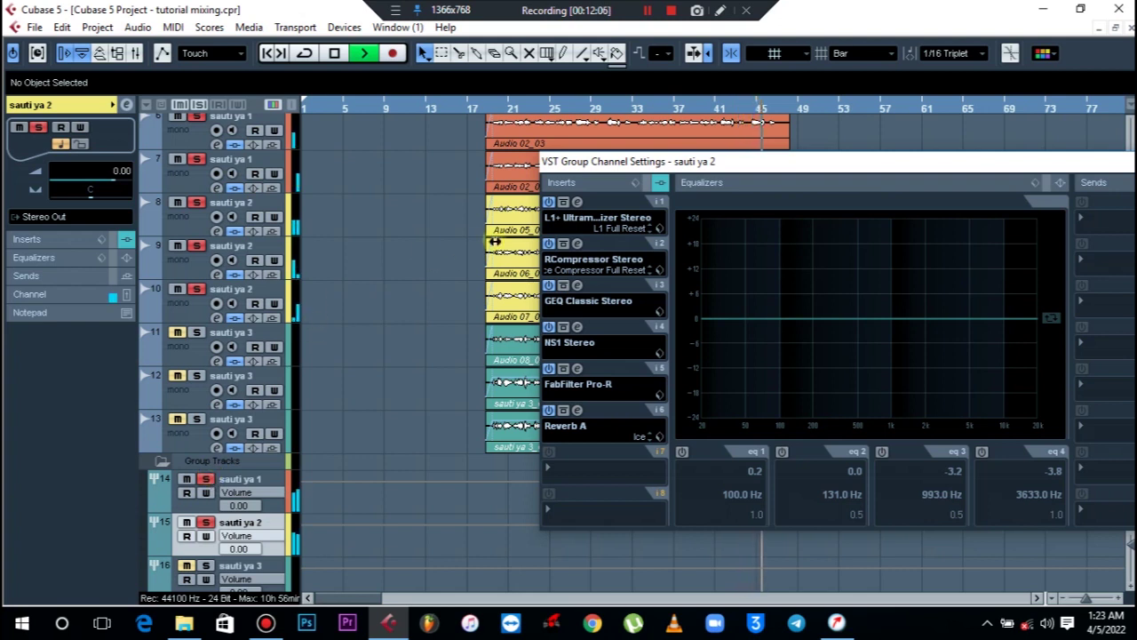
{"action": "left_click", "coordinate": [578, 202]}
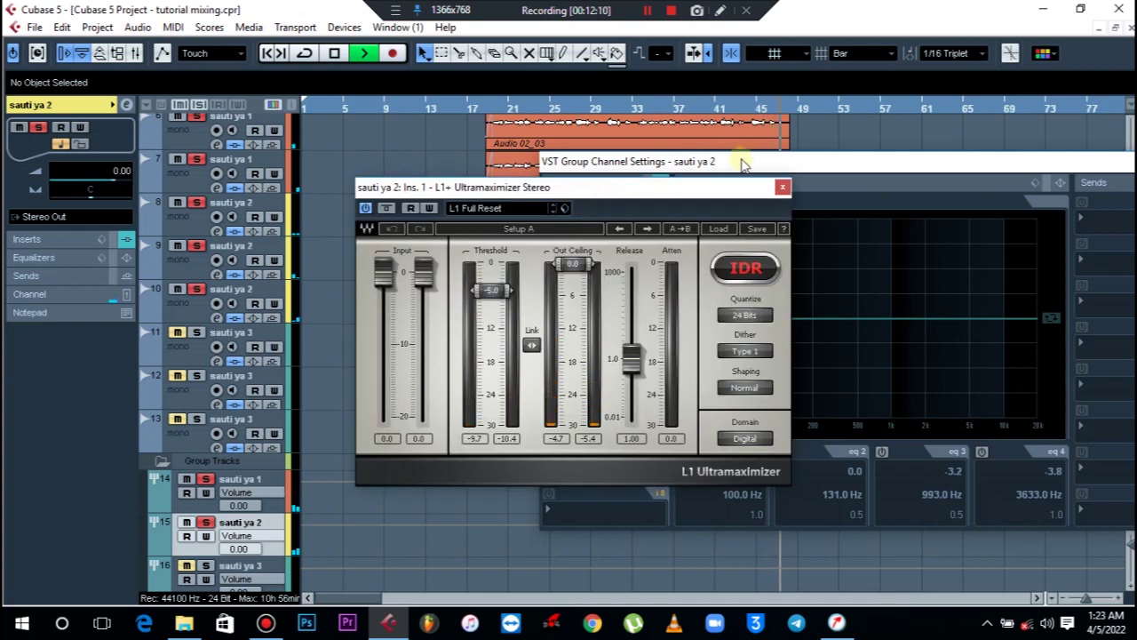
{"action": "left_click_drag", "start_coordinate": [741, 163], "coordinate": [585, 167]}
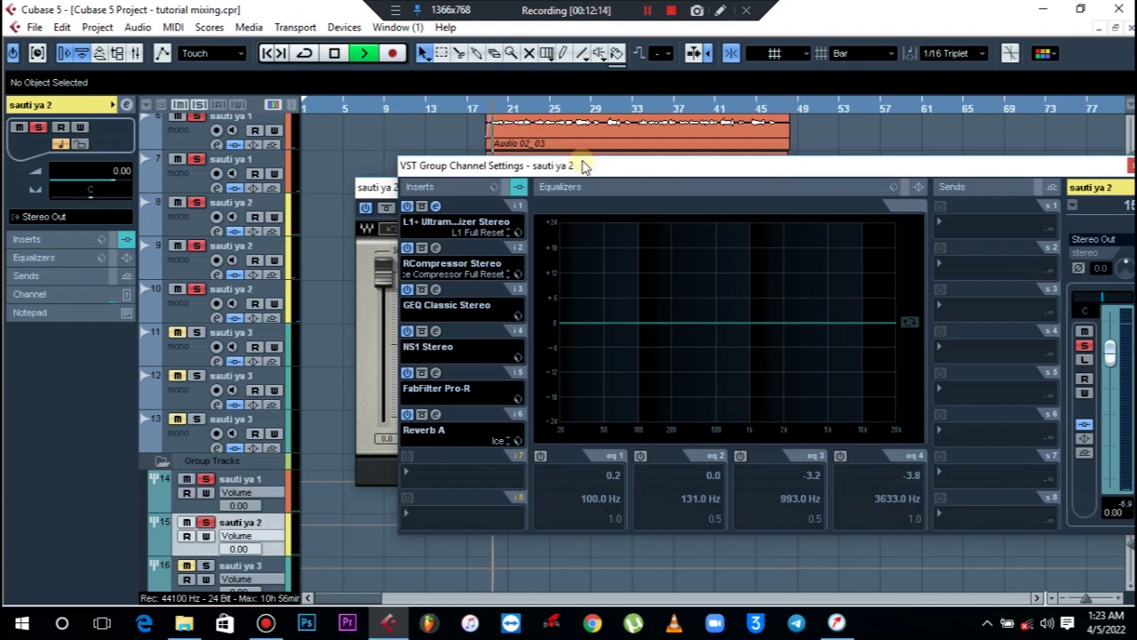
{"action": "key", "text": "space"}
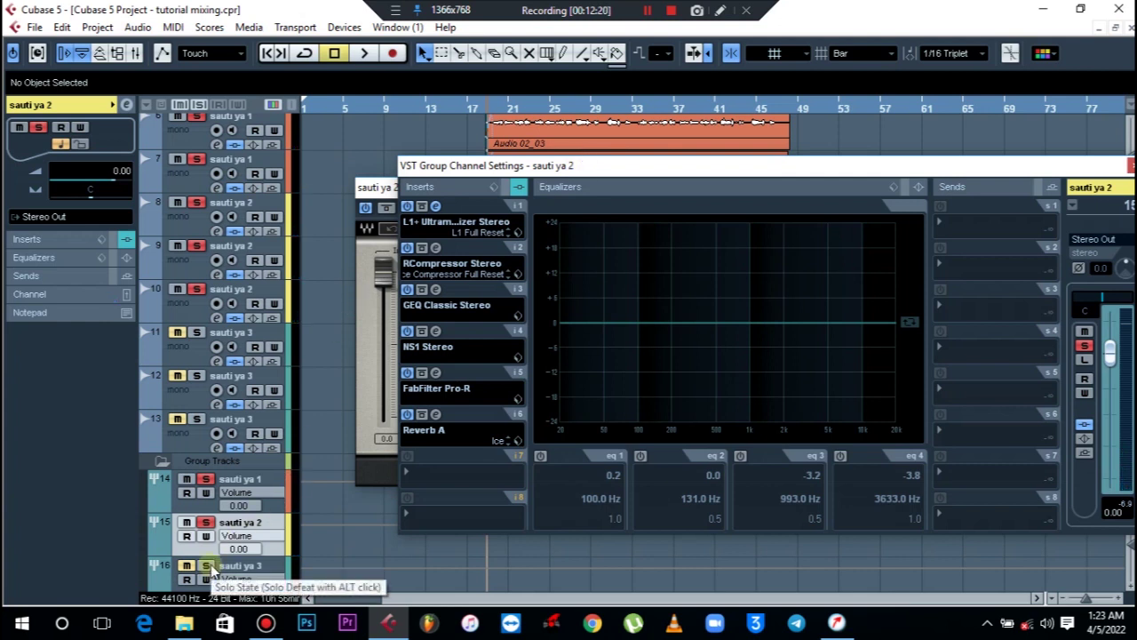
- Leave only the sauti ya 3 group soloed, with its channel settings shown, and close sauti ya 2's L1+ Ultramaximizer window
{"action": "left_click", "coordinate": [235, 568]}
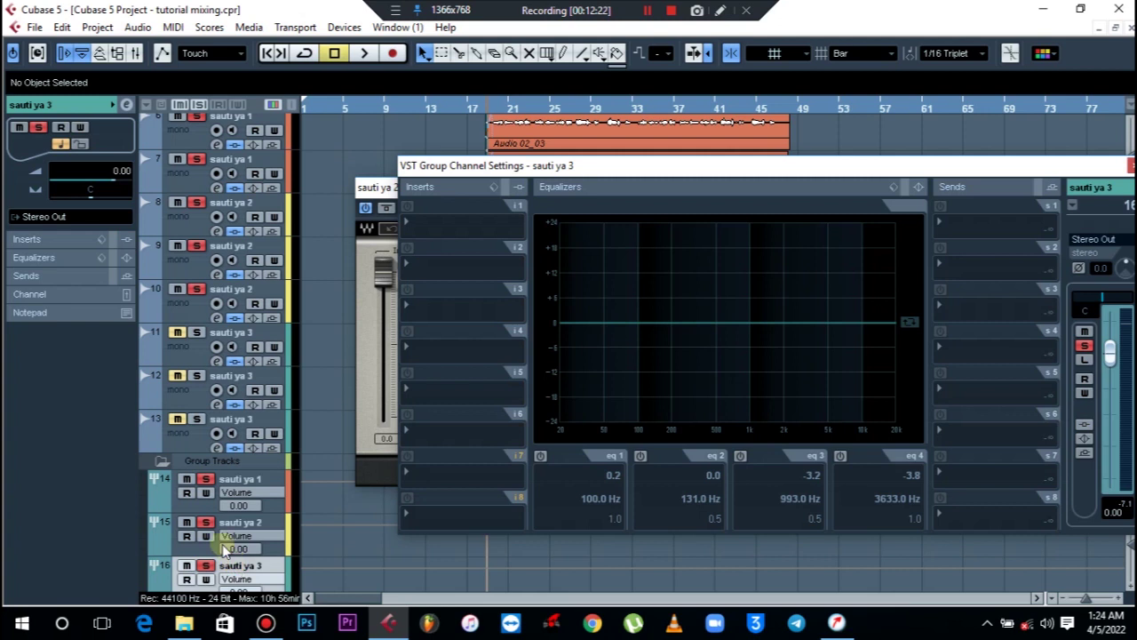
{"action": "left_click", "coordinate": [205, 521]}
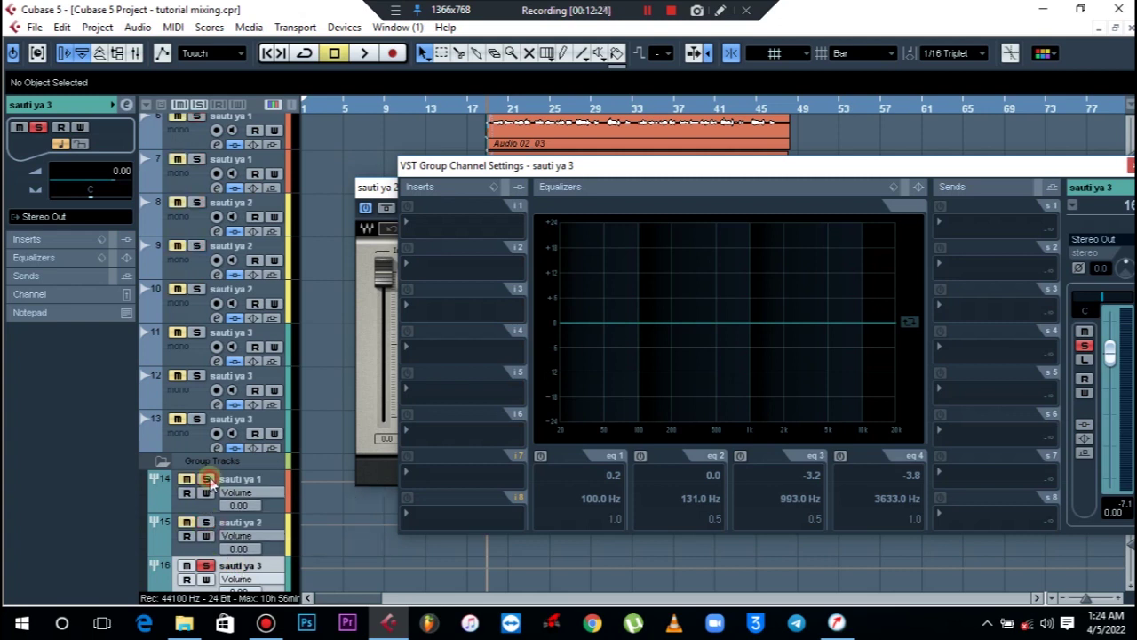
{"action": "left_click", "coordinate": [385, 188]}
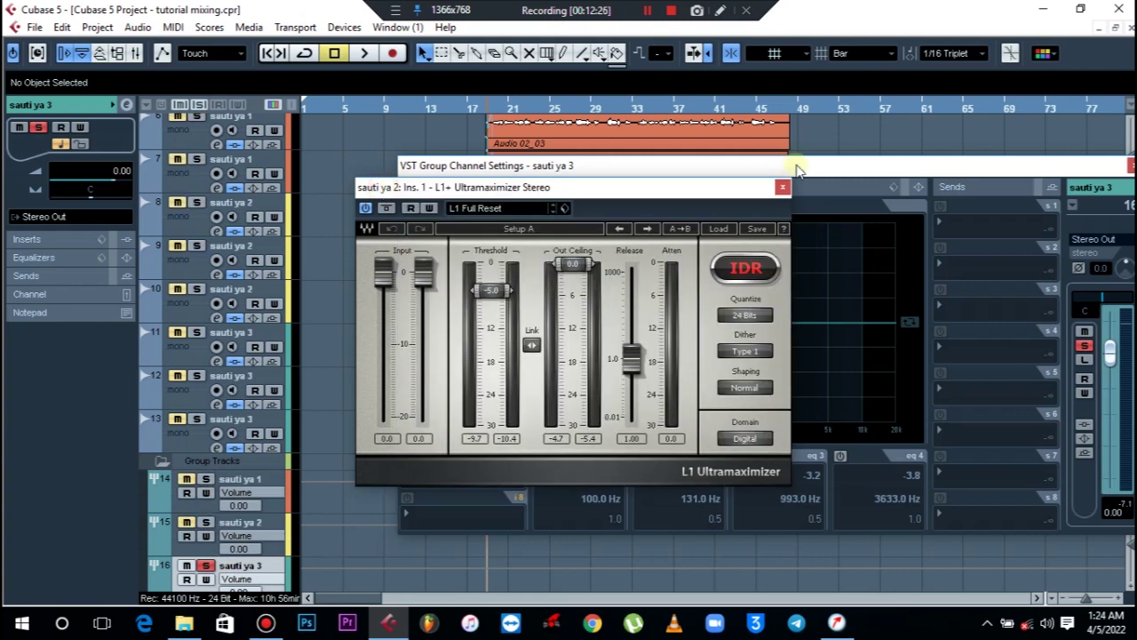
{"action": "left_click", "coordinate": [779, 187]}
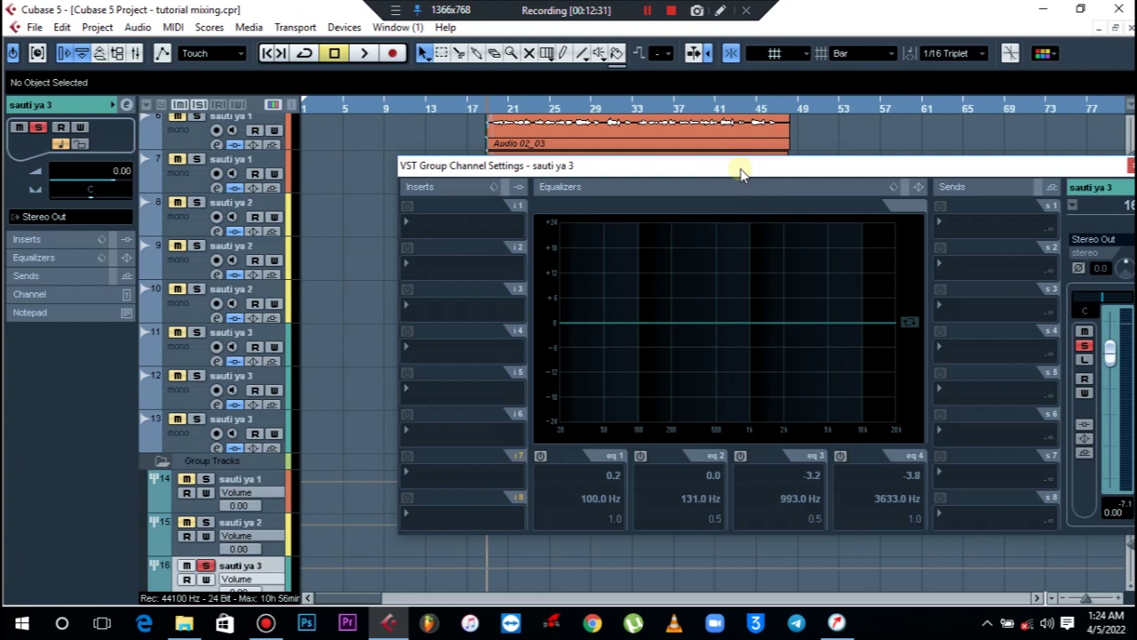
- Paste the copied effects chain onto the sauti ya 3 group channel and close its channel settings
{"action": "left_click", "coordinate": [60, 27]}
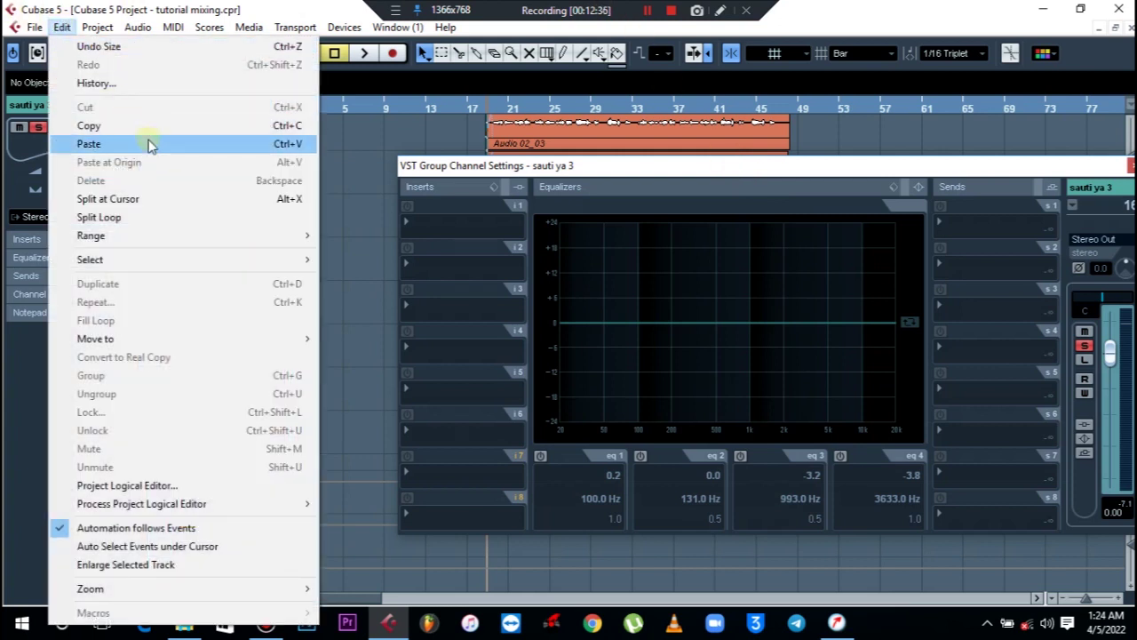
{"action": "left_click", "coordinate": [149, 144]}
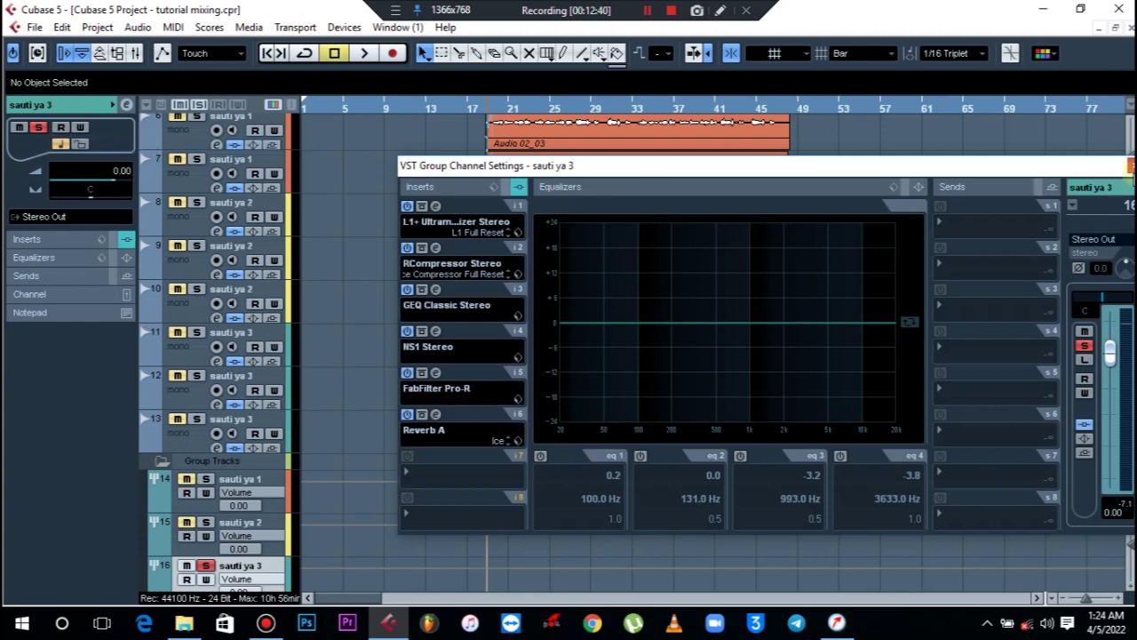
{"action": "left_click", "coordinate": [1130, 165]}
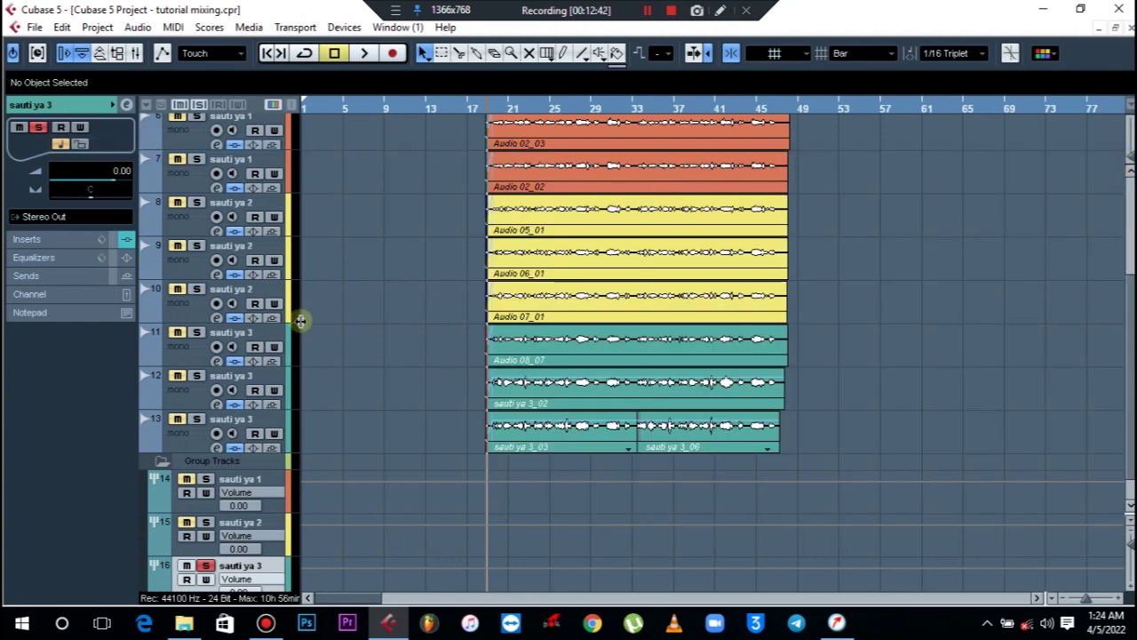
- Route the output of the first sauti ya 3 audio track (11) to the sauti ya 3 group
{"action": "left_click", "coordinate": [185, 357]}
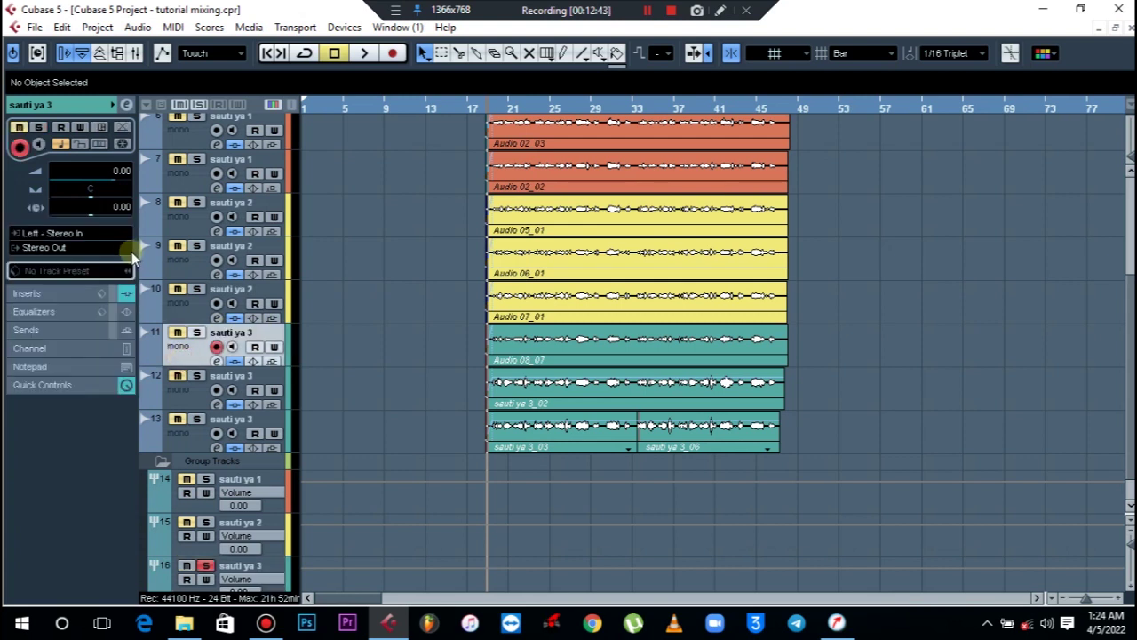
{"action": "left_click", "coordinate": [53, 248]}
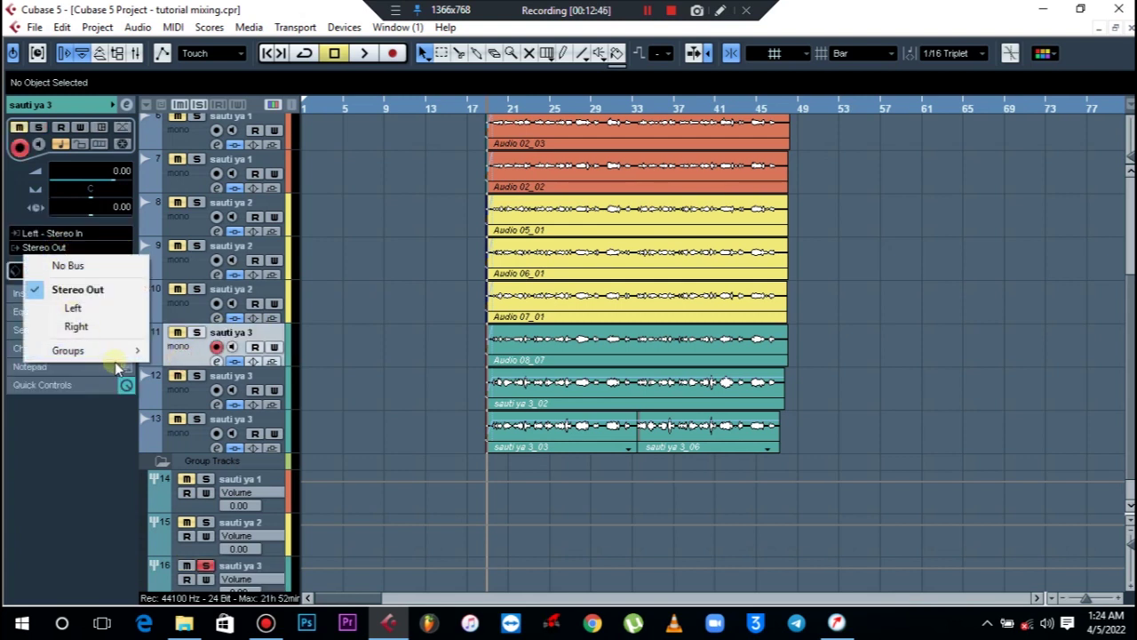
{"action": "mouse_move", "coordinate": [115, 356]}
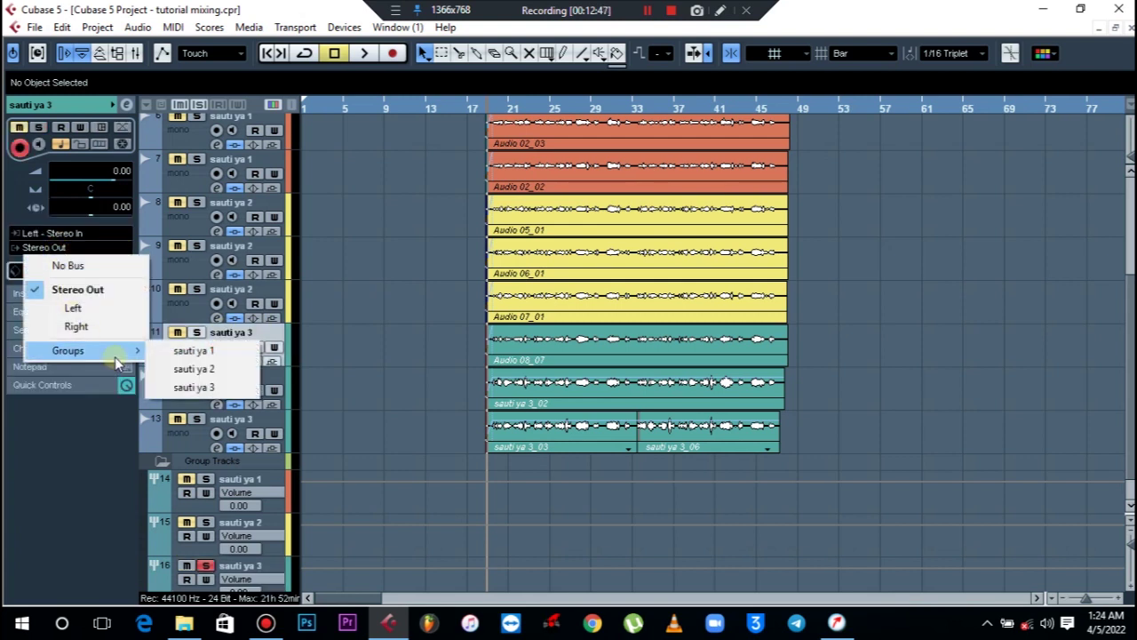
{"action": "left_click", "coordinate": [214, 383]}
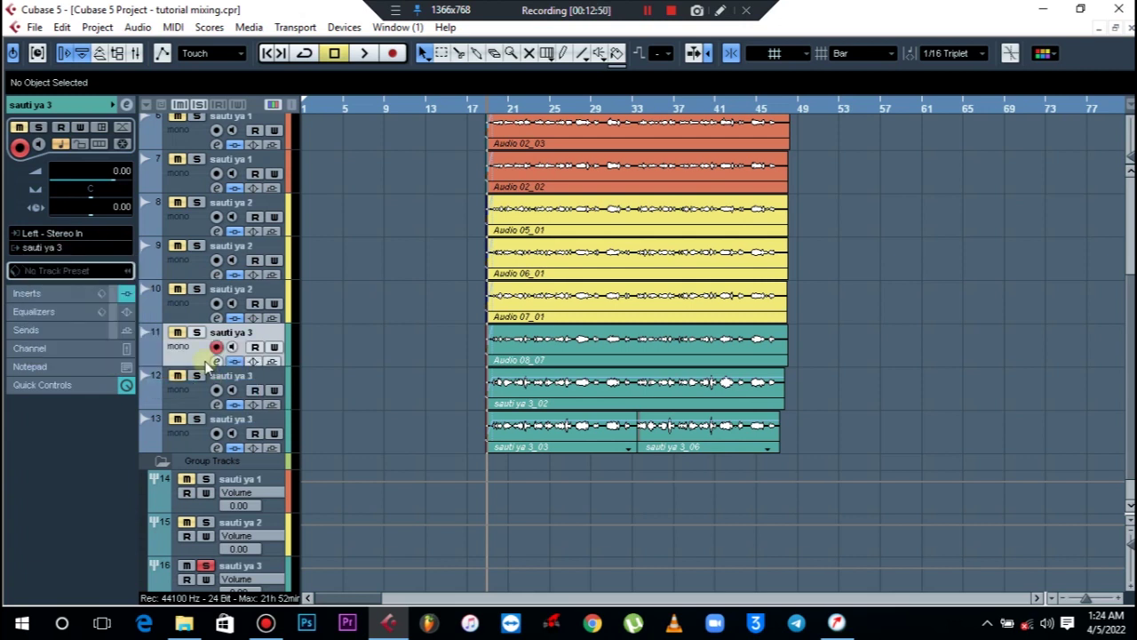
- Route the outputs of the other two sauti ya 3 audio tracks (12 and 13) to the sauti ya 3 group
{"action": "left_click", "coordinate": [183, 400]}
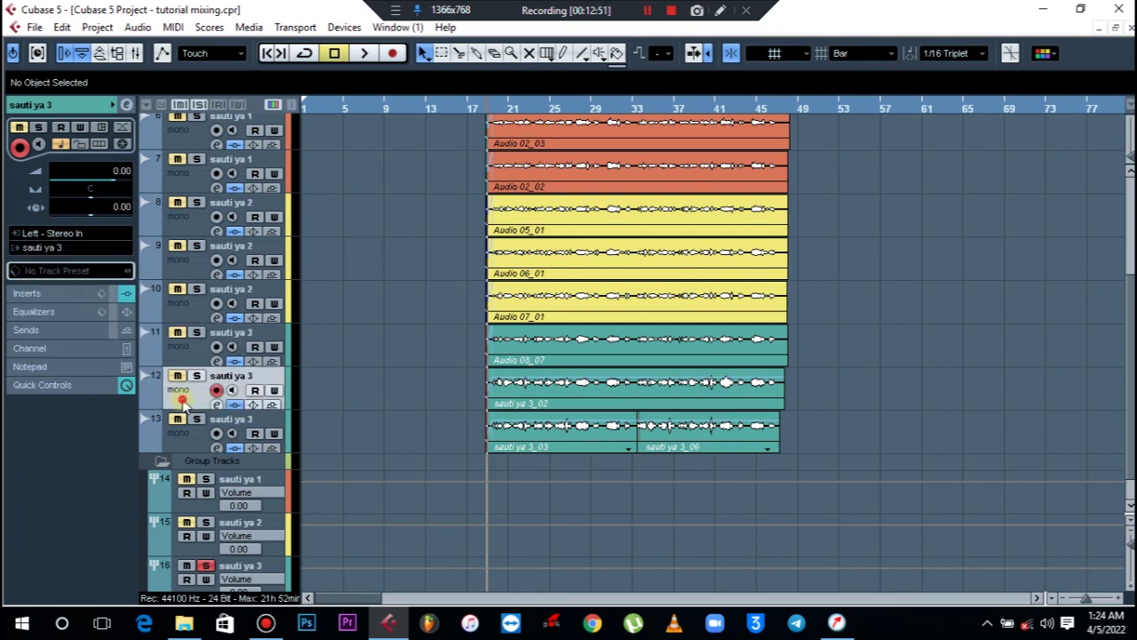
{"action": "left_click", "coordinate": [59, 250]}
{"action": "mouse_move", "coordinate": [116, 355]}
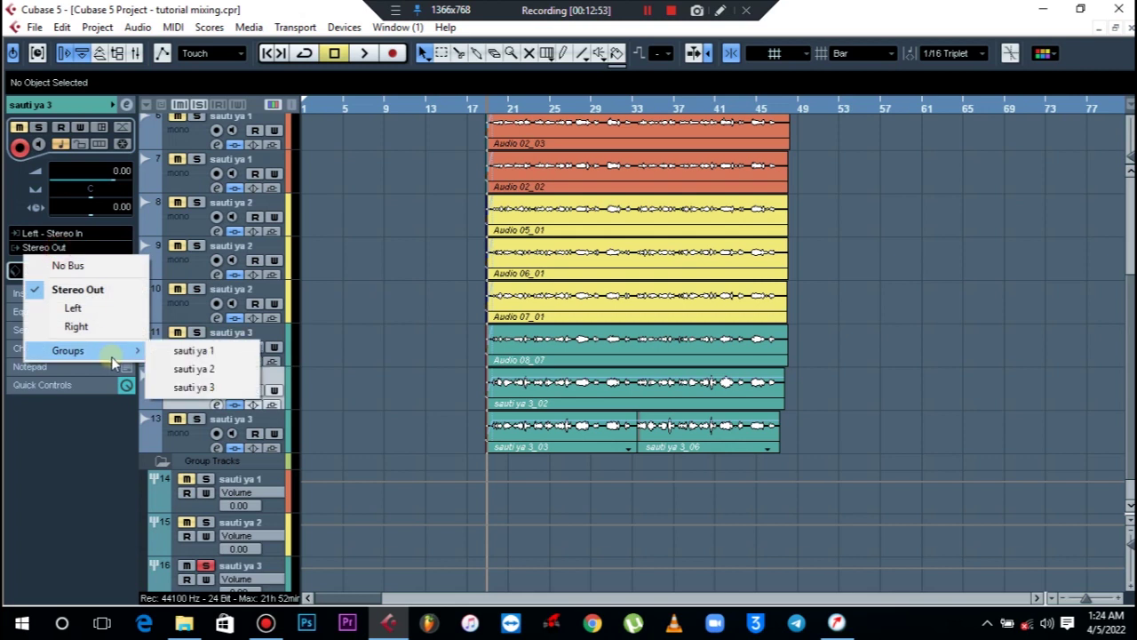
{"action": "left_click", "coordinate": [197, 387]}
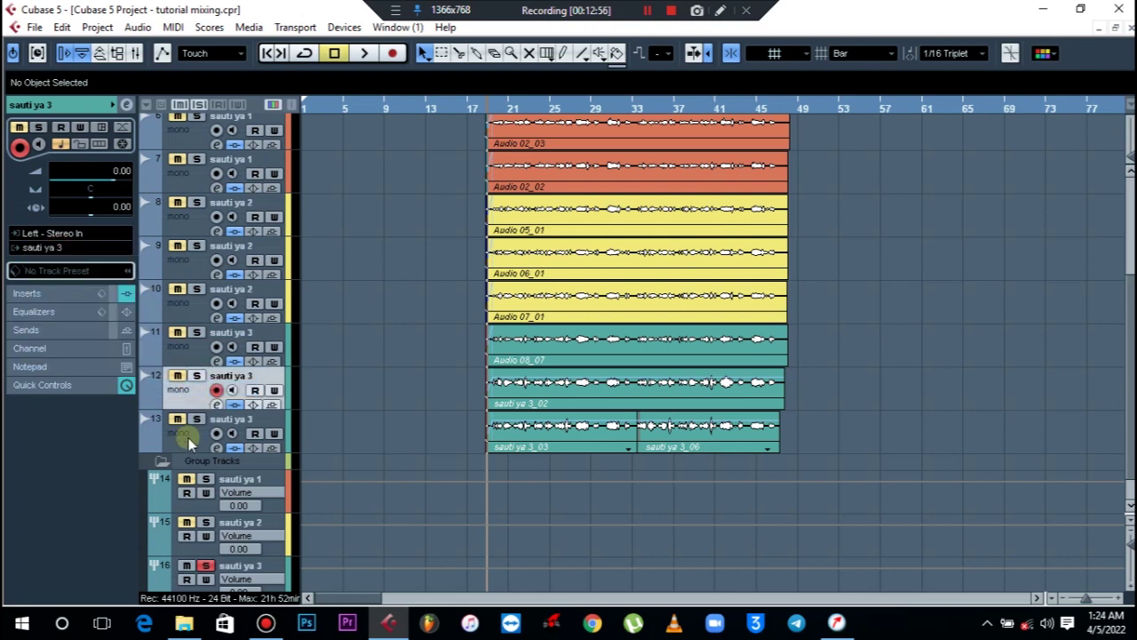
{"action": "left_click", "coordinate": [188, 437]}
{"action": "left_click", "coordinate": [53, 247]}
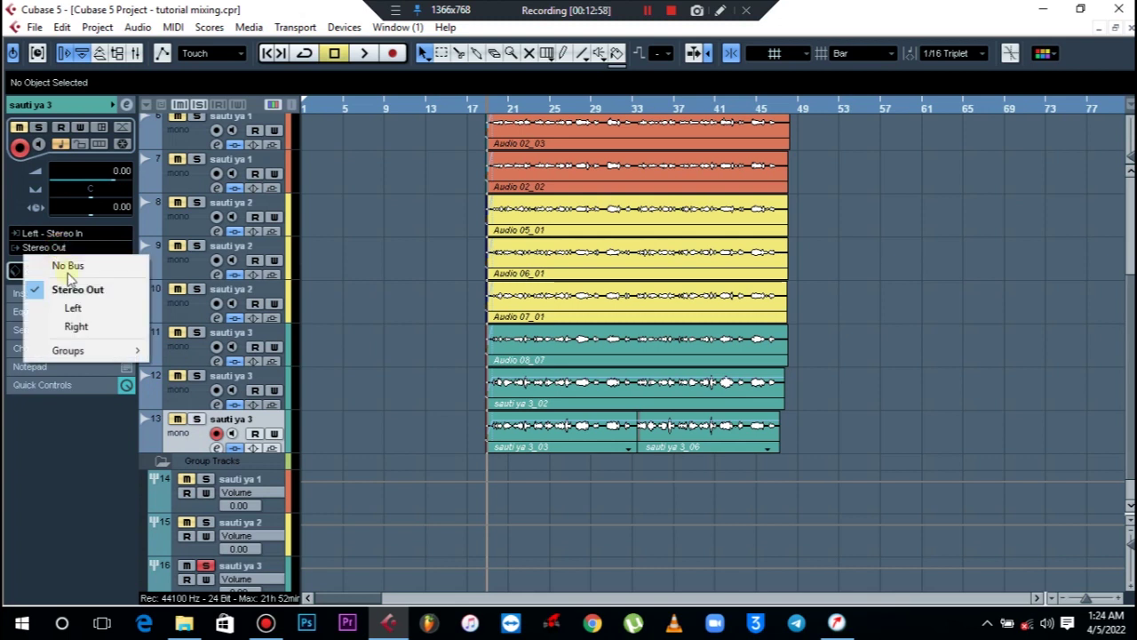
{"action": "mouse_move", "coordinate": [129, 351]}
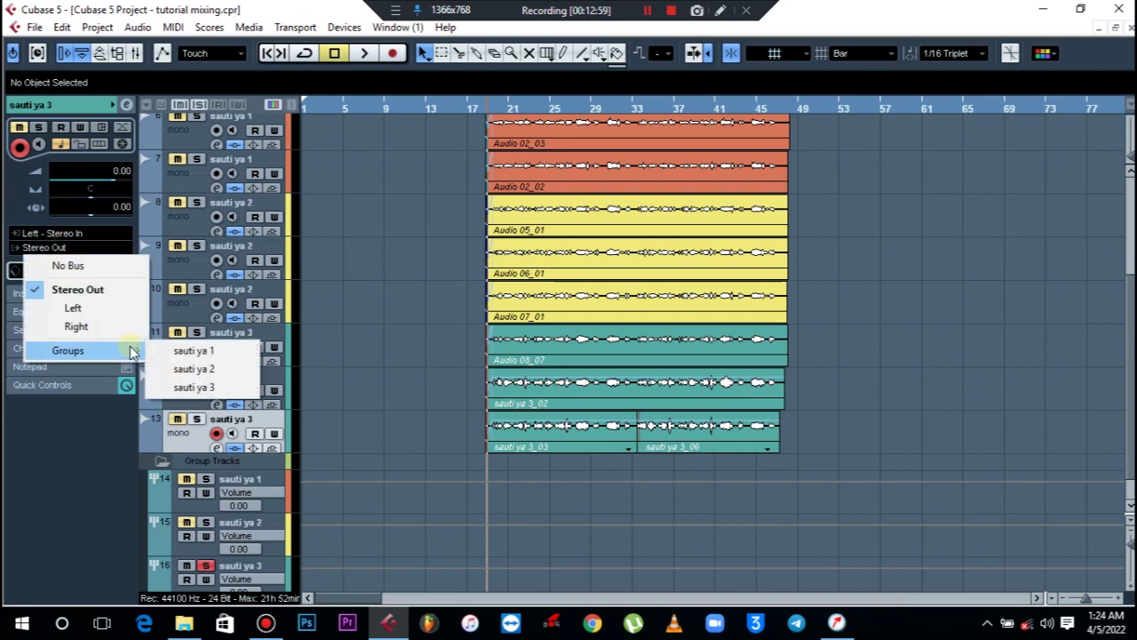
{"action": "left_click", "coordinate": [195, 388]}
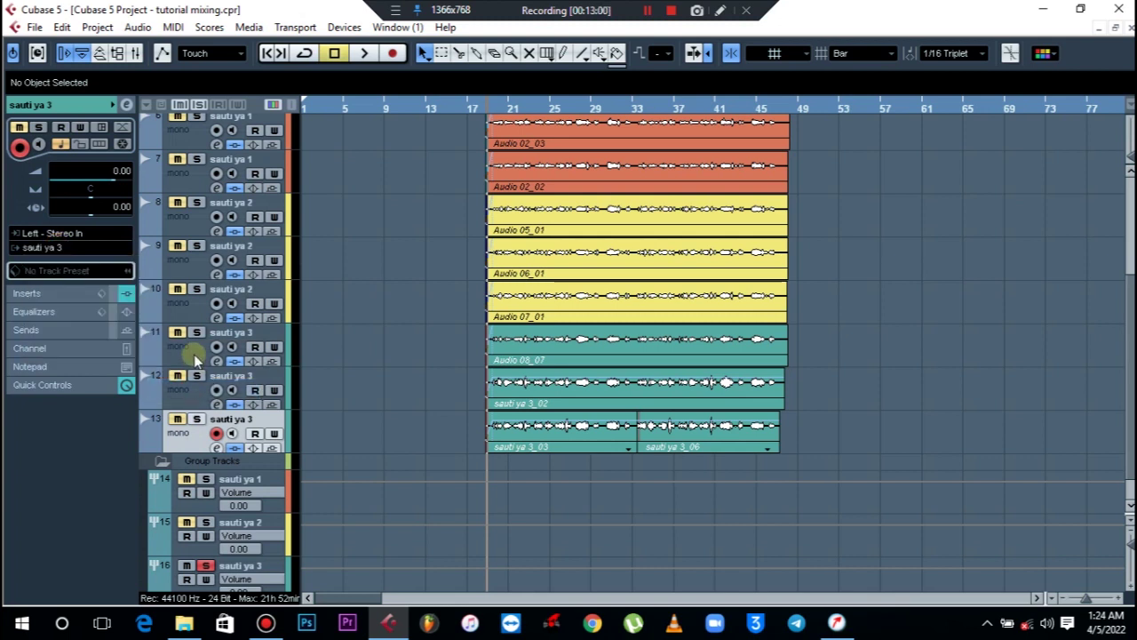
- Solo the sauti ya 3 group together with its three audio tracks, play them back and select the group
{"action": "left_click", "coordinate": [204, 566]}
{"action": "key", "text": "space"}
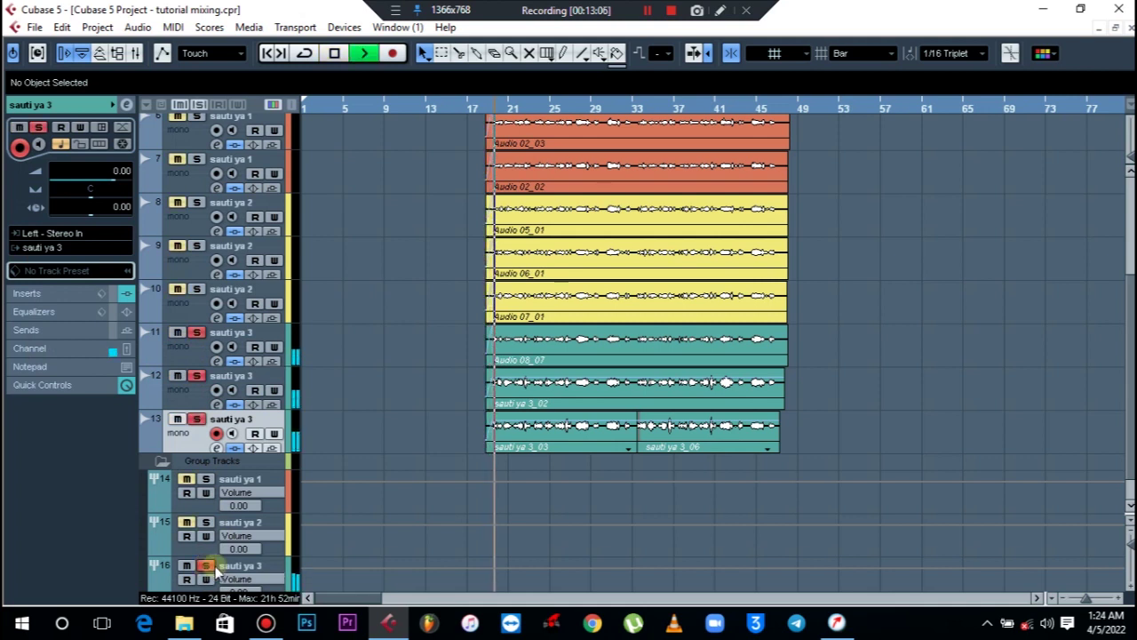
{"action": "left_click", "coordinate": [252, 564]}
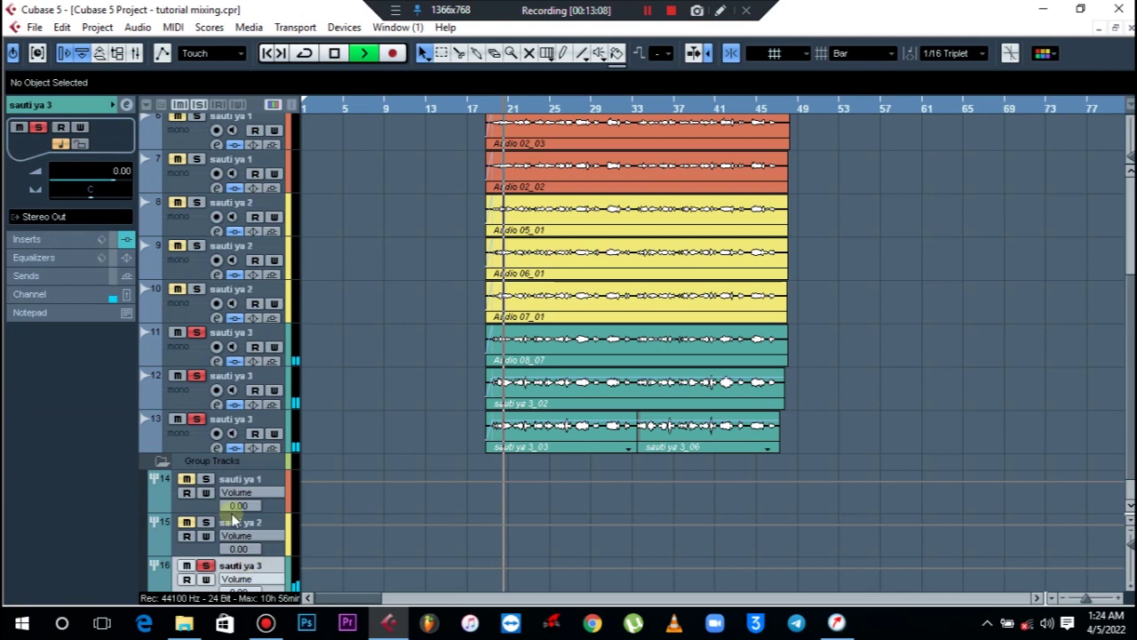
- Stop playback, pan the second sauti ya 3 audio track (12) left and set the third one (13) to R70
{"action": "key", "text": "space"}
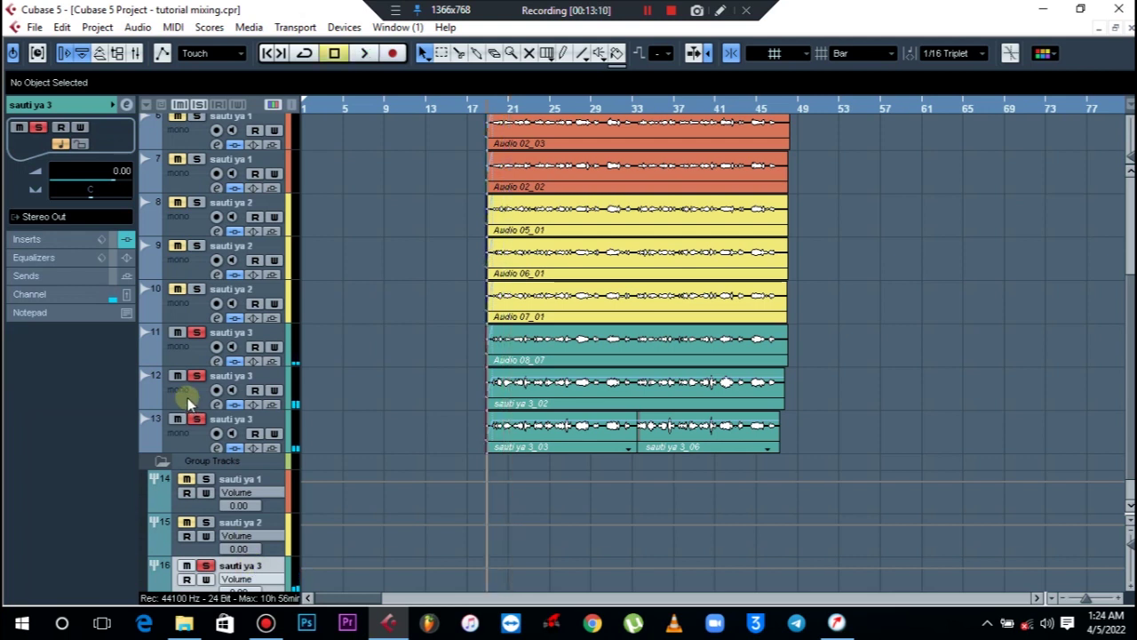
{"action": "left_click", "coordinate": [187, 396]}
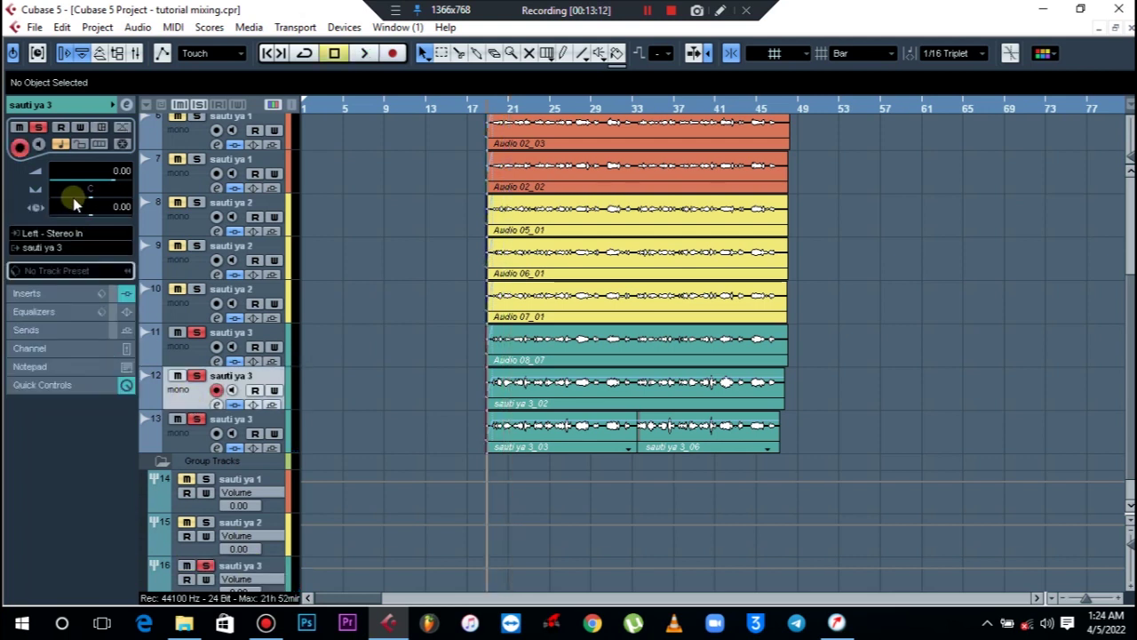
{"action": "left_click", "coordinate": [184, 353]}
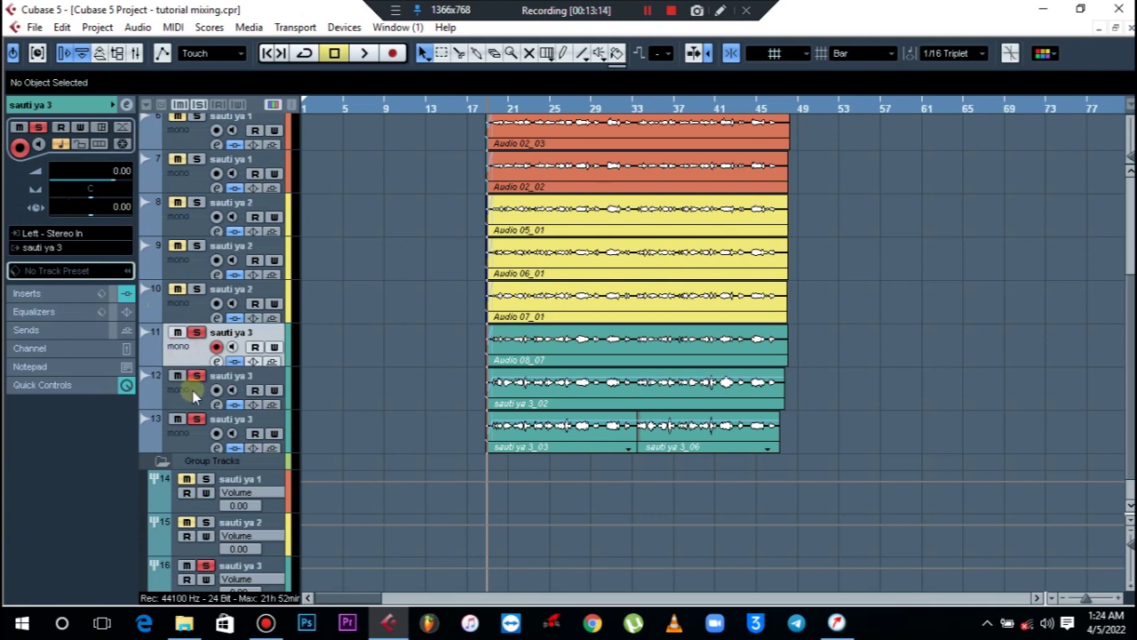
{"action": "left_click", "coordinate": [192, 392]}
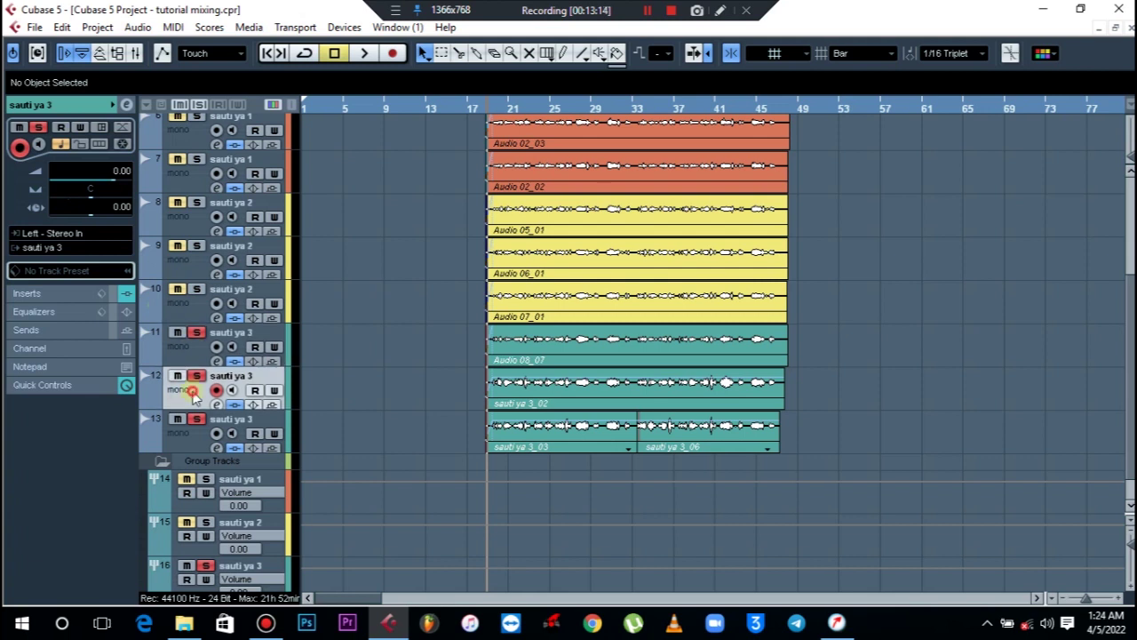
{"action": "left_click", "coordinate": [68, 202]}
{"action": "left_click", "coordinate": [186, 437]}
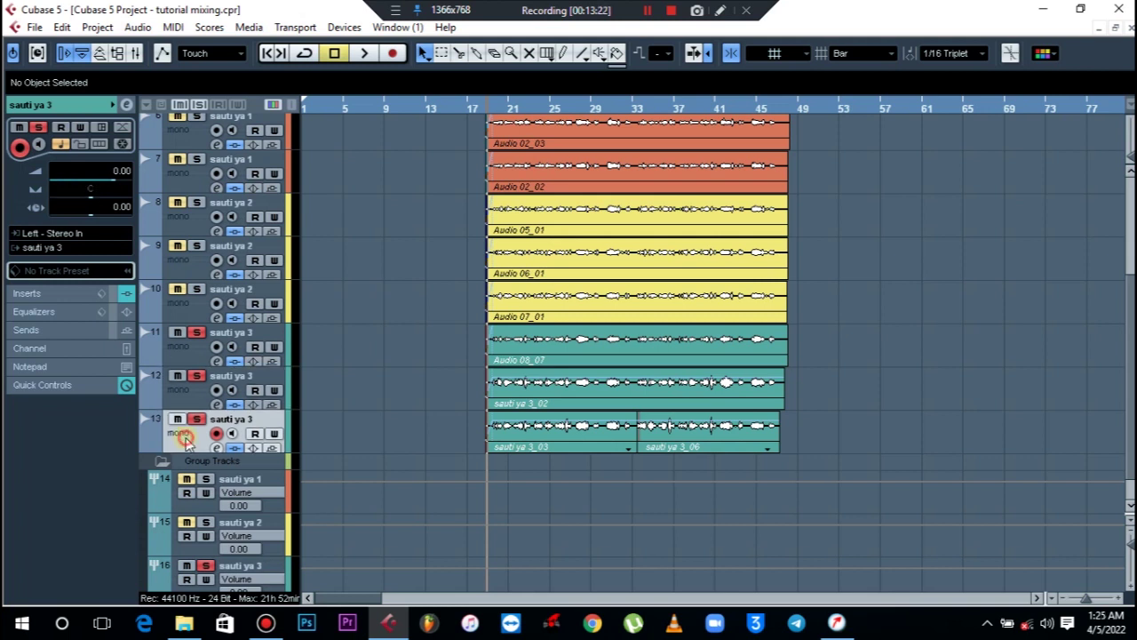
{"action": "left_click", "coordinate": [121, 204]}
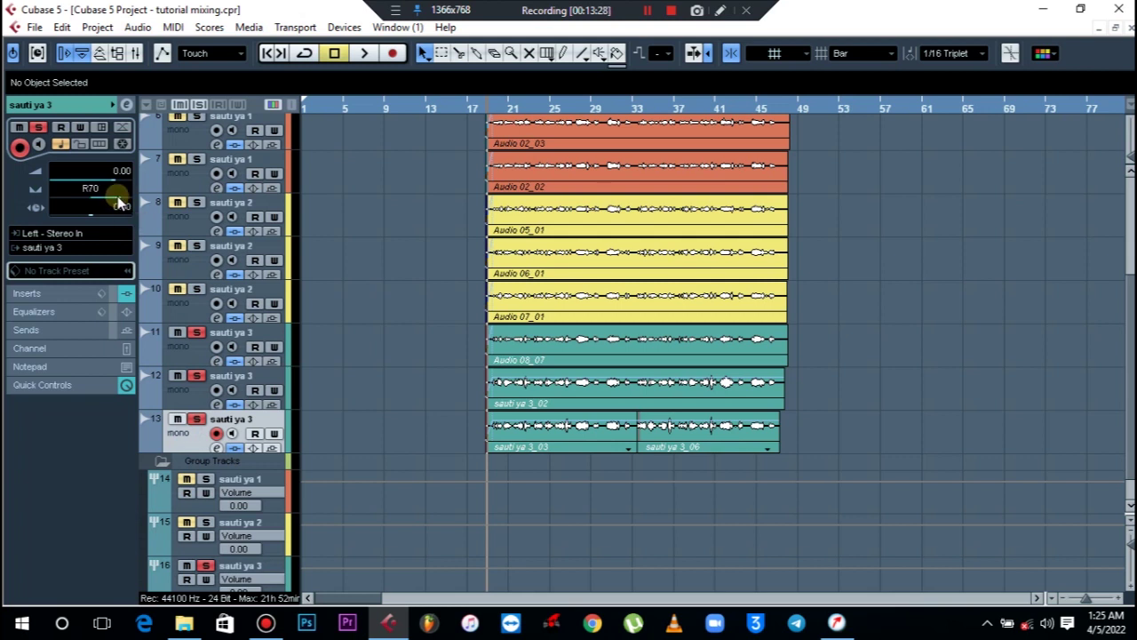
- During playback, lower the 400 Hz band to -1.8 and the 500 Hz band to -2.8 in the sauti ya 3 group's GEQ Classic
{"action": "key", "text": "space"}
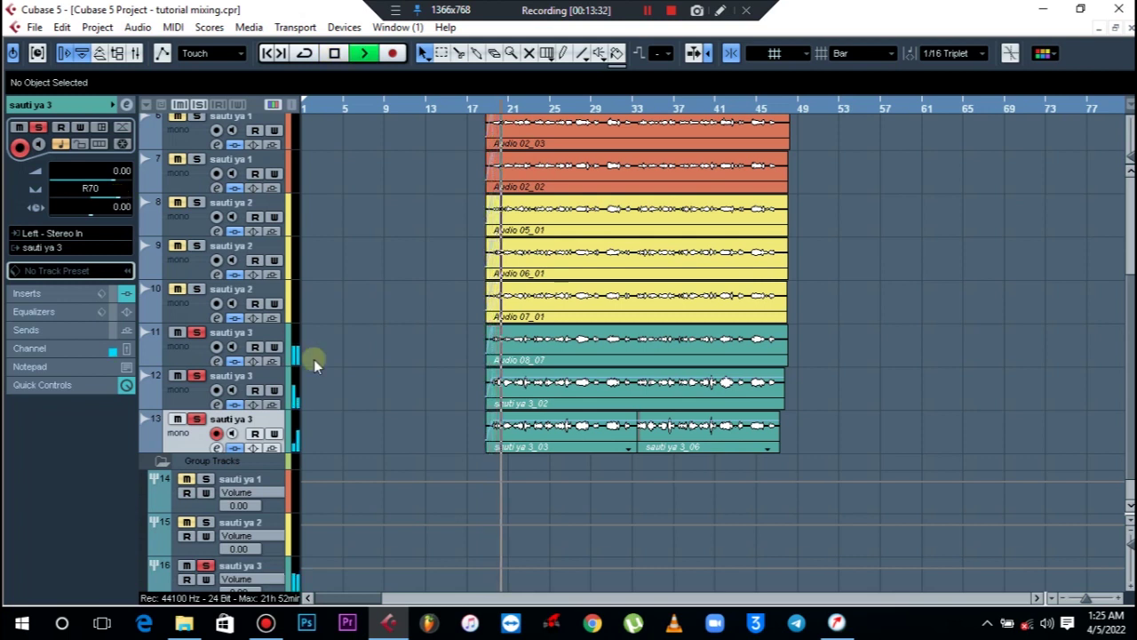
{"action": "left_click", "coordinate": [264, 566]}
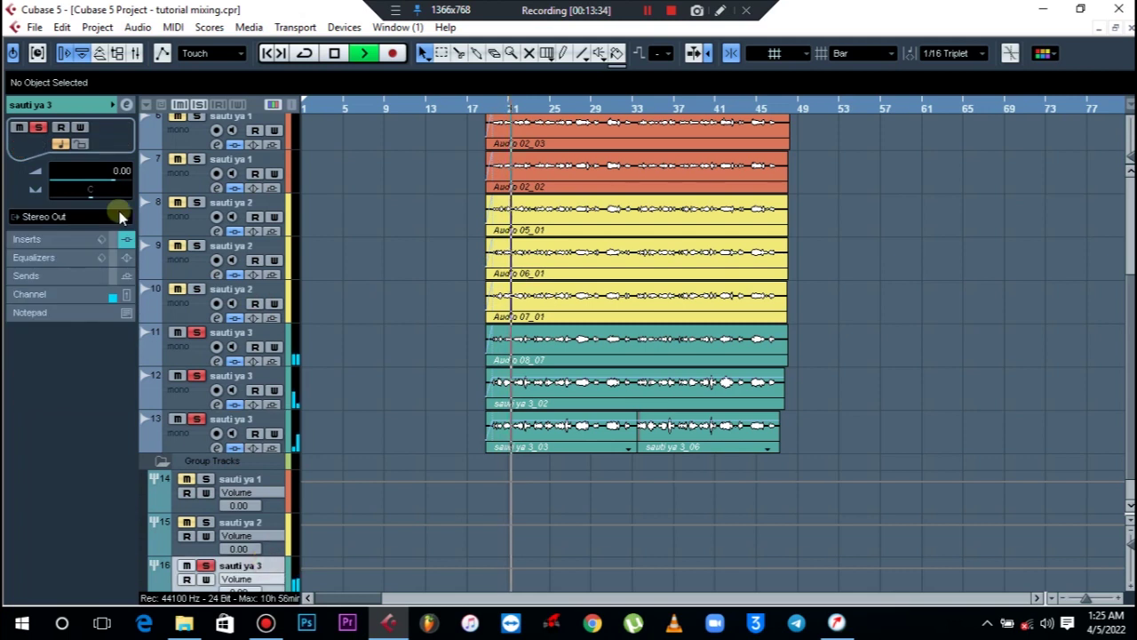
{"action": "left_click", "coordinate": [126, 105]}
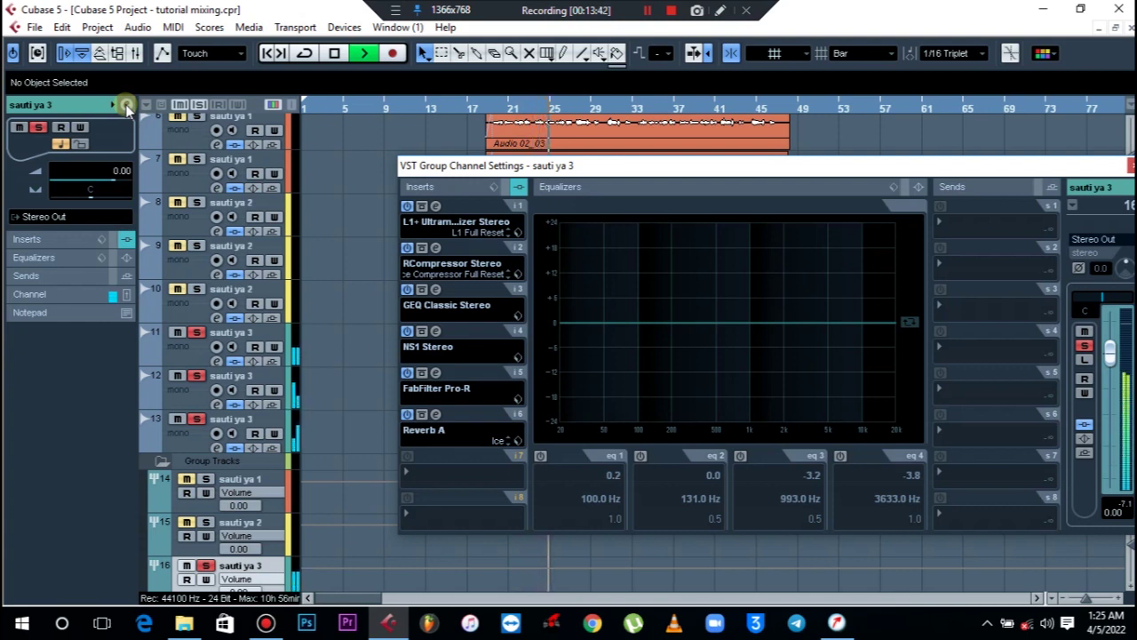
{"action": "left_click", "coordinate": [435, 291]}
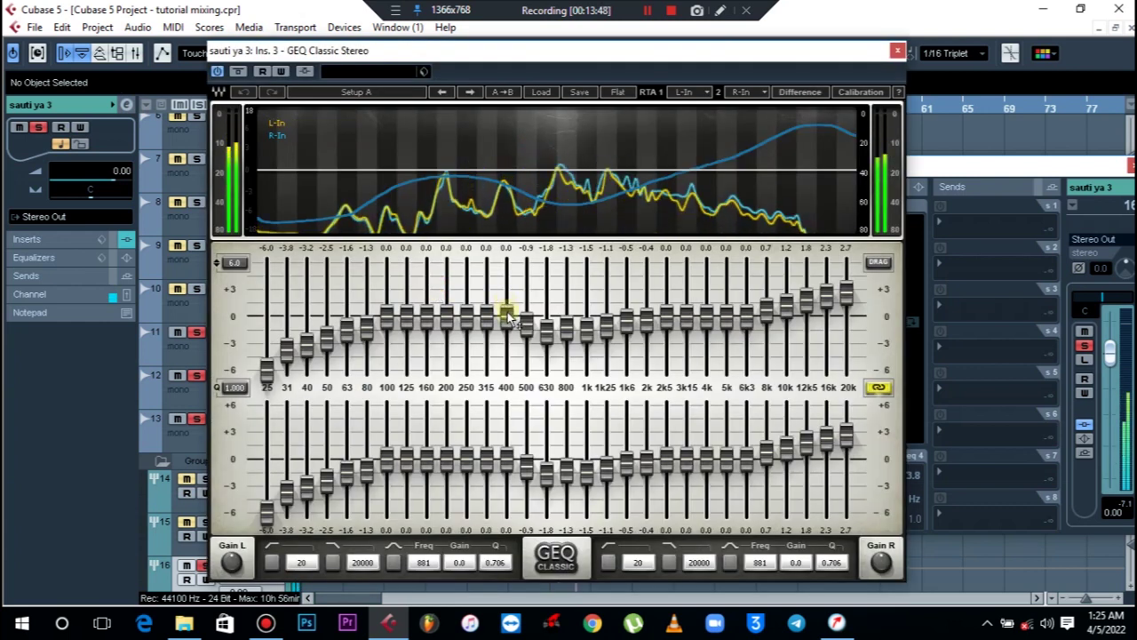
{"action": "mouse_move", "coordinate": [507, 312]}
{"action": "left_mouse_down"}
{"action": "mouse_move", "coordinate": [507, 340]}
{"action": "mouse_move", "coordinate": [526, 332]}
{"action": "mouse_move", "coordinate": [524, 345]}
{"action": "mouse_move", "coordinate": [509, 334]}
{"action": "left_mouse_up"}
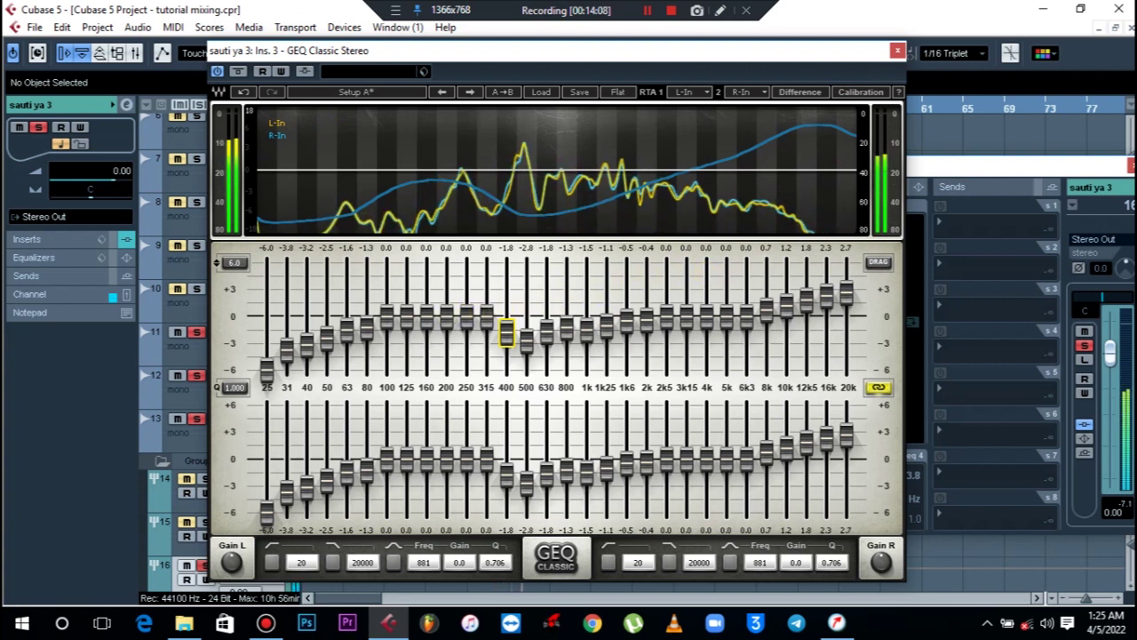
- Lower the GEQ bands to -1.1 at 160 Hz, -2.6 at 200 Hz and -1.7 at 250 Hz, fine-tune 500 Hz and close the equalizer
{"action": "left_click_drag", "start_coordinate": [446, 316], "coordinate": [430, 335]}
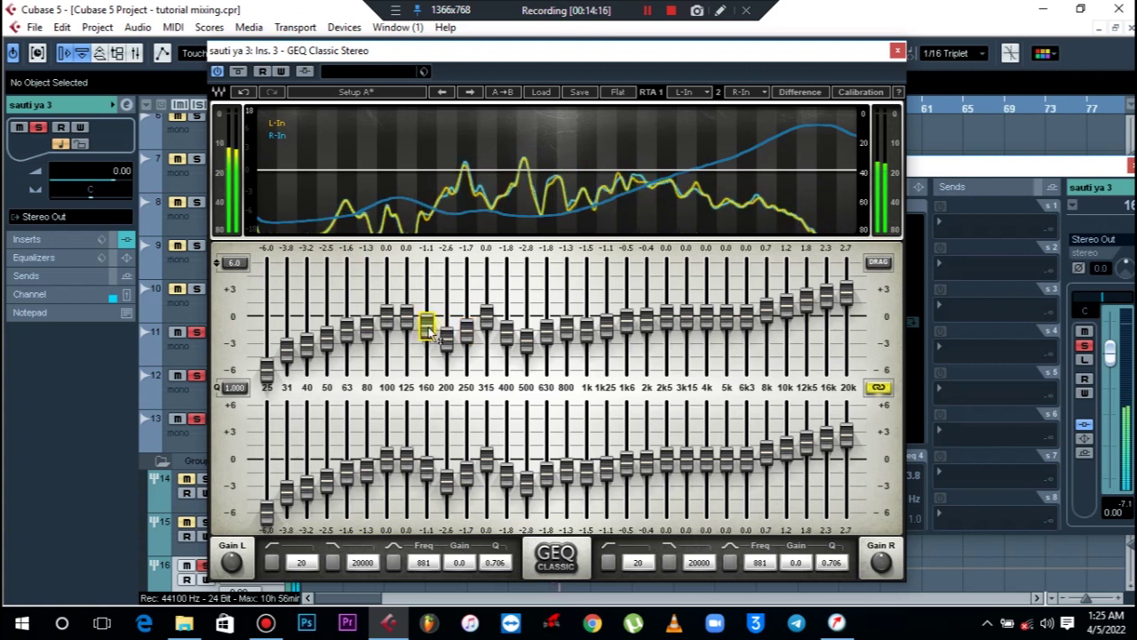
{"action": "left_click_drag", "start_coordinate": [517, 334], "coordinate": [528, 340]}
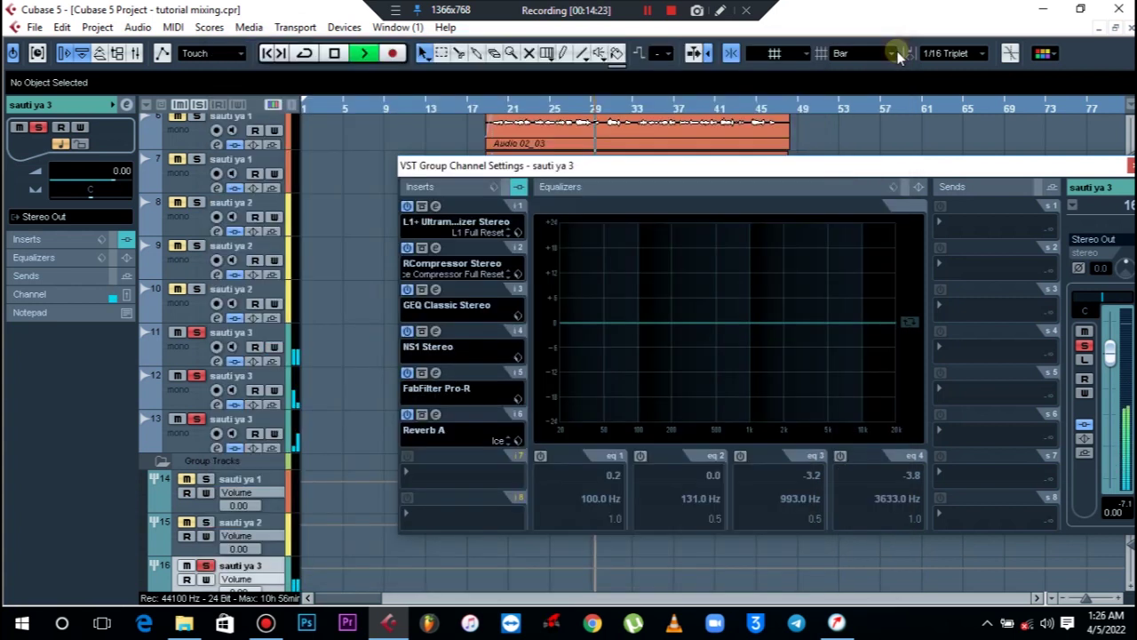
{"action": "left_click", "coordinate": [896, 51]}
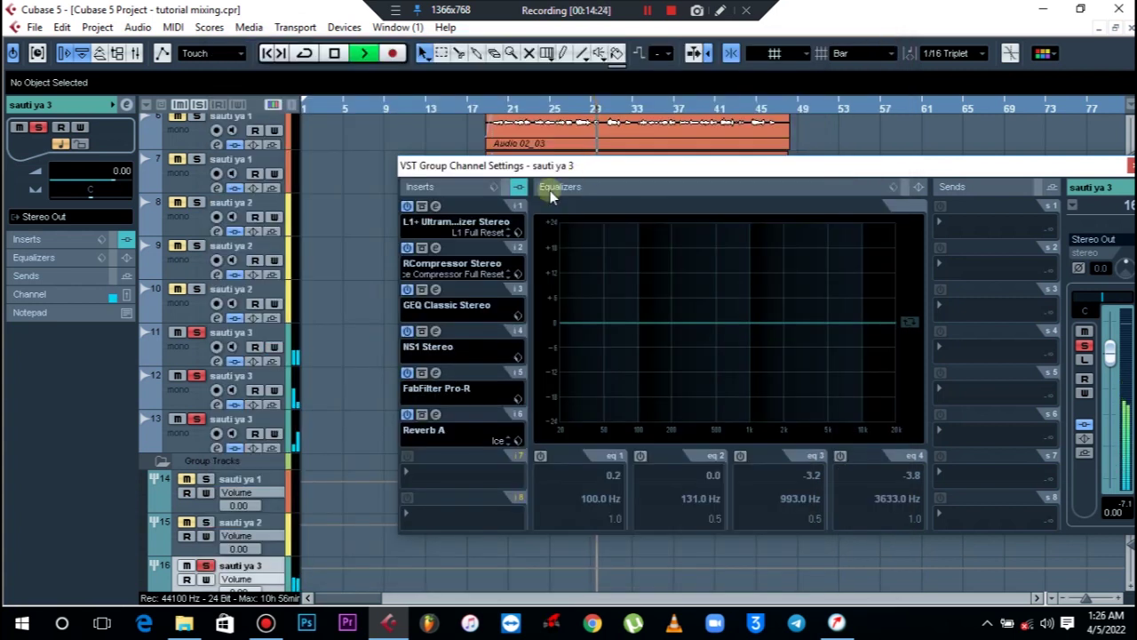
{"action": "key", "text": "space"}
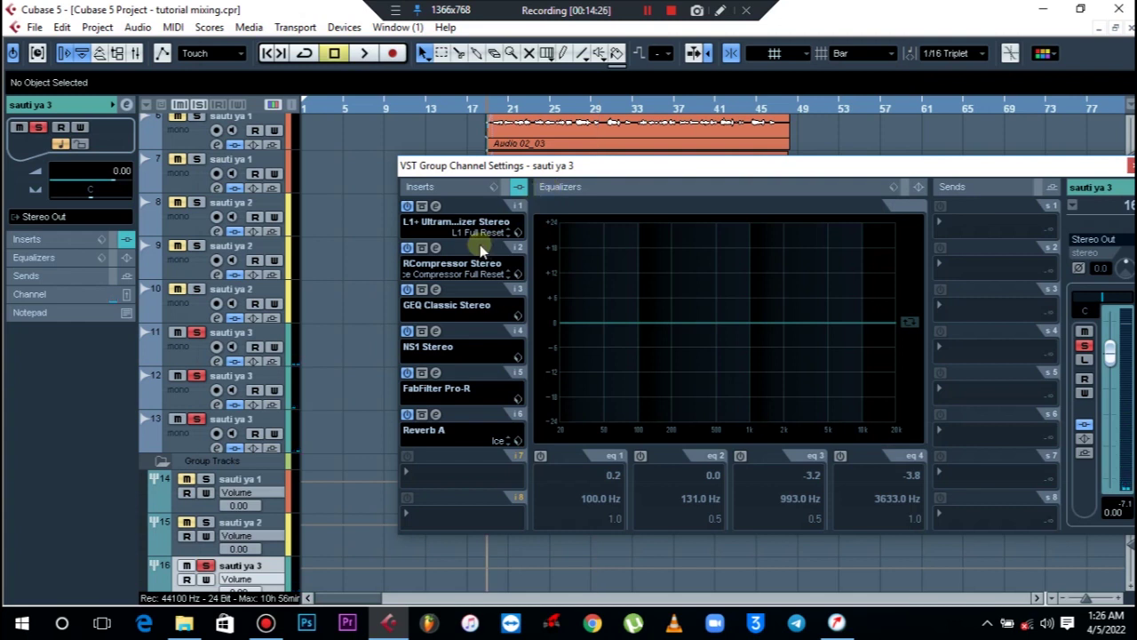
- Check the RCompressor of the sauti ya 3 group during playback and close it
{"action": "left_click", "coordinate": [437, 249]}
{"action": "key", "text": "space"}
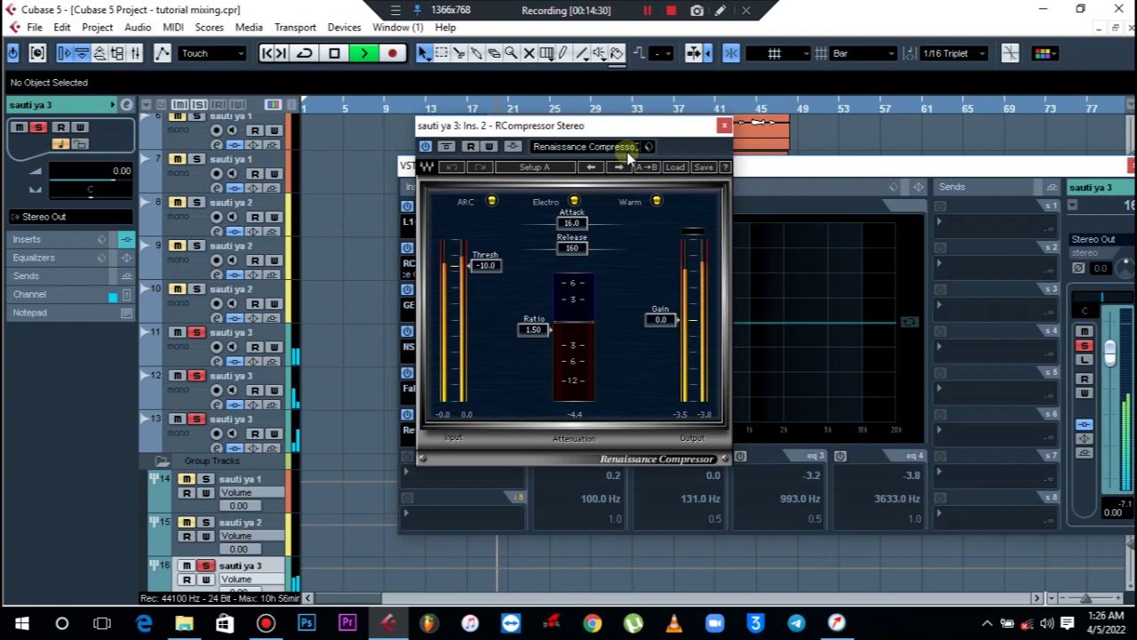
{"action": "left_click", "coordinate": [724, 125]}
{"action": "key", "text": "space"}
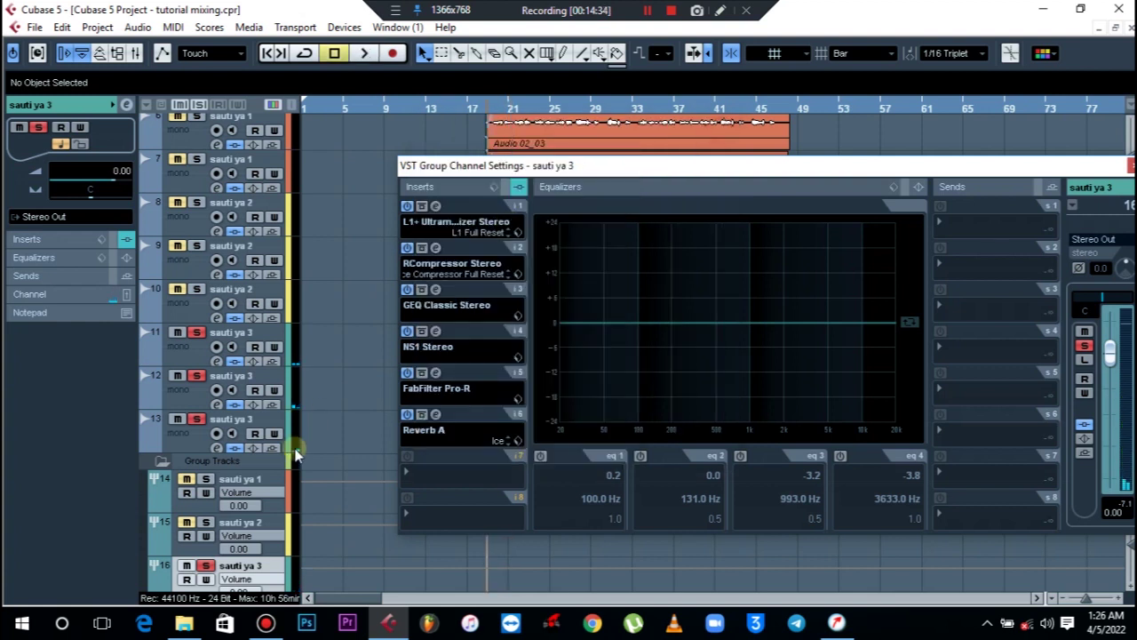
- Solo the sauti ya 2 and sauti ya 1 groups alongside sauti ya 3 and play all three back together
{"action": "left_click", "coordinate": [206, 523]}
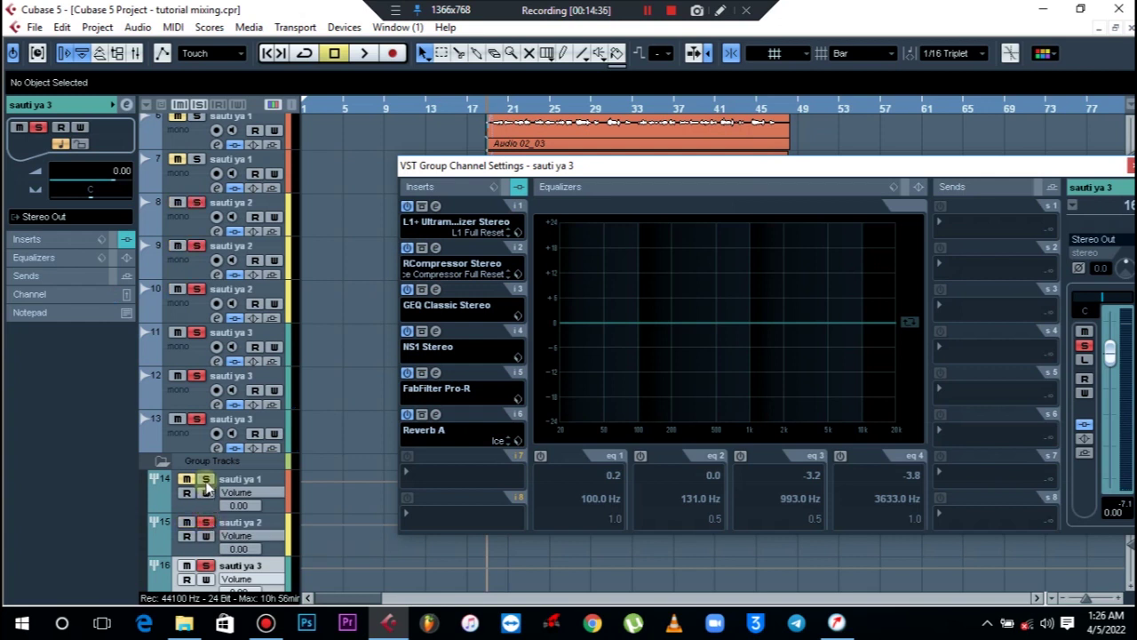
{"action": "left_click", "coordinate": [206, 480]}
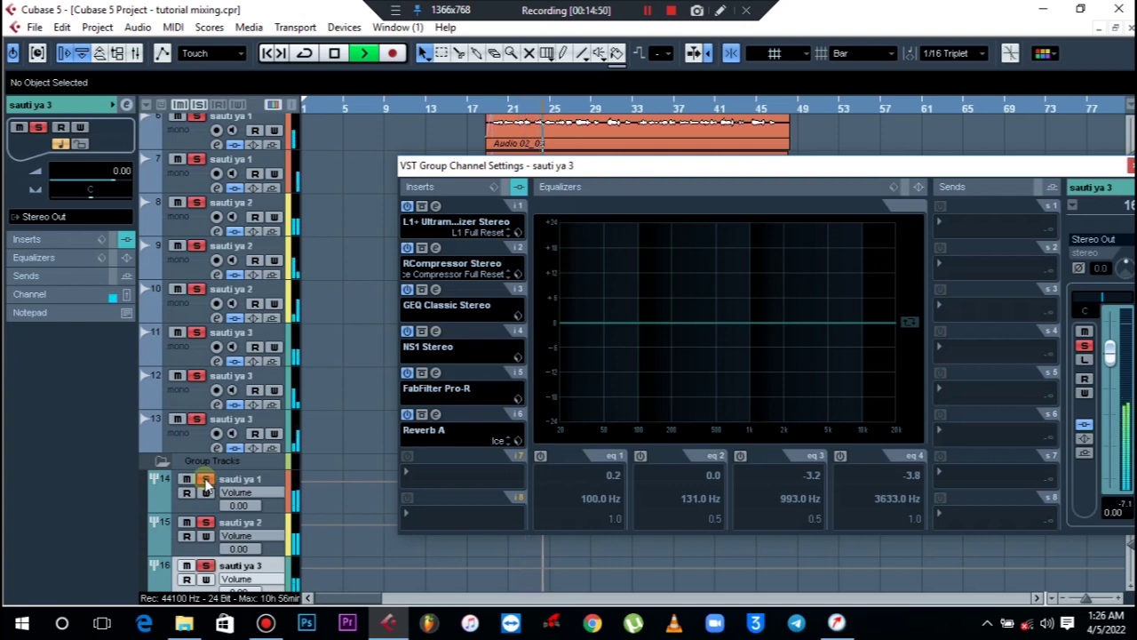
{"action": "key", "text": "space"}
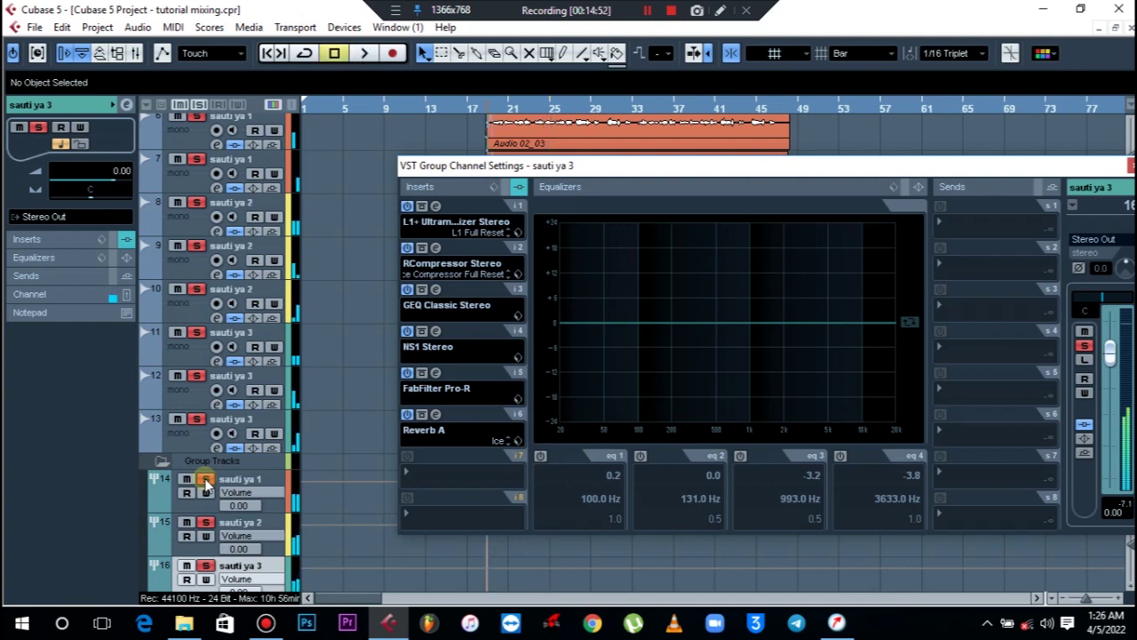
- Set the sauti ya 3 group's RCompressor gain to 1.0 and threshold to -13, listening during playback, and close the compressor
{"action": "left_click", "coordinate": [436, 247]}
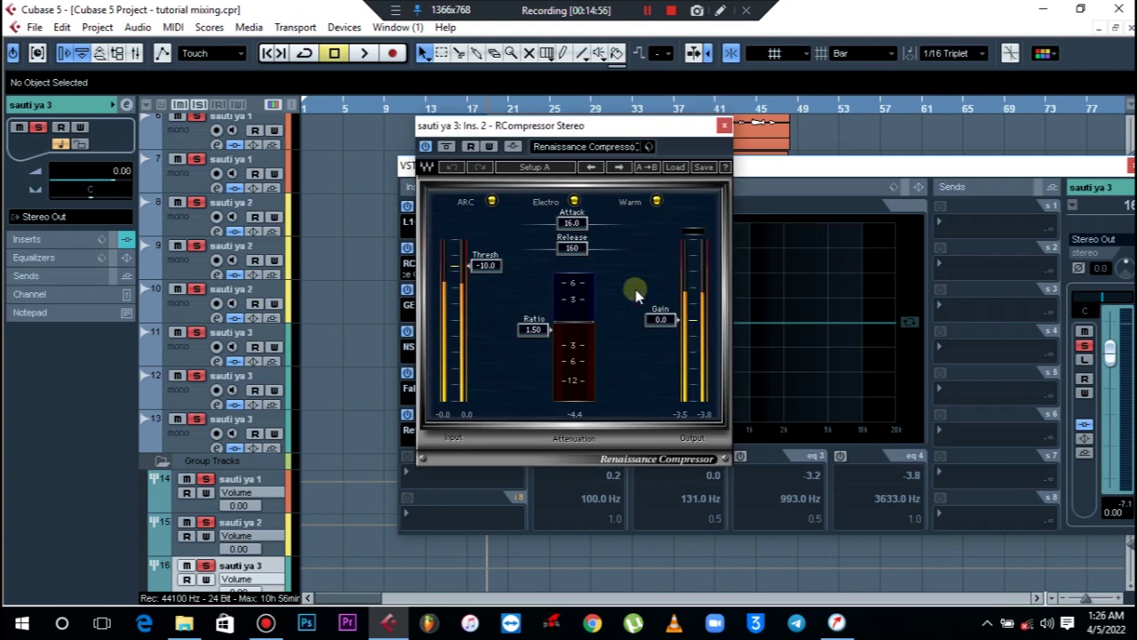
{"action": "left_click", "coordinate": [659, 320]}
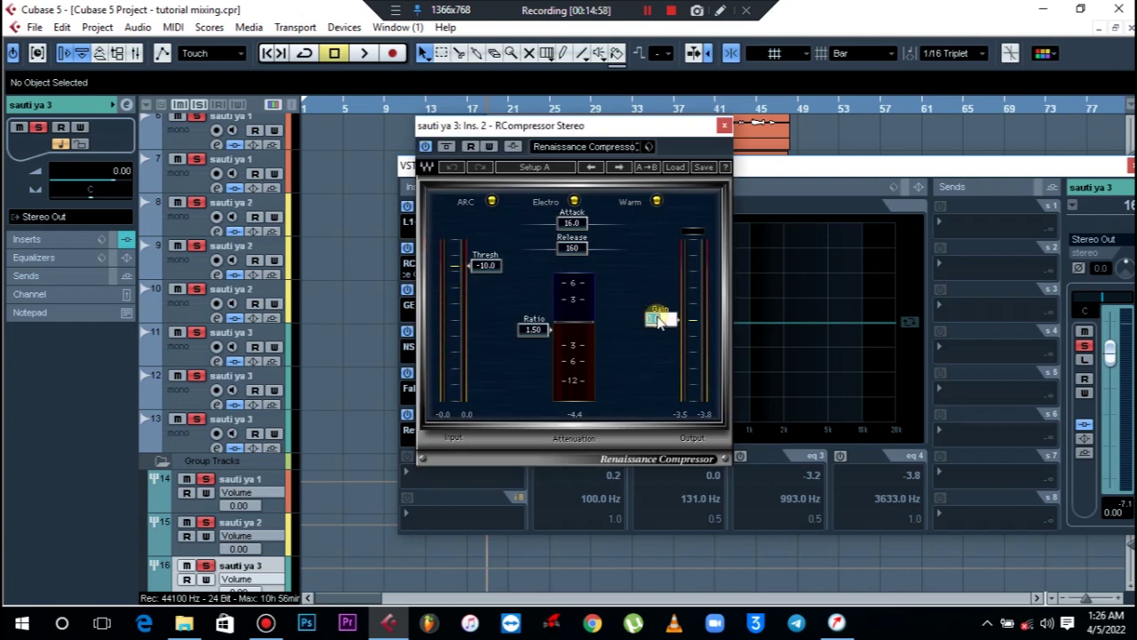
{"action": "key", "text": "Return"}
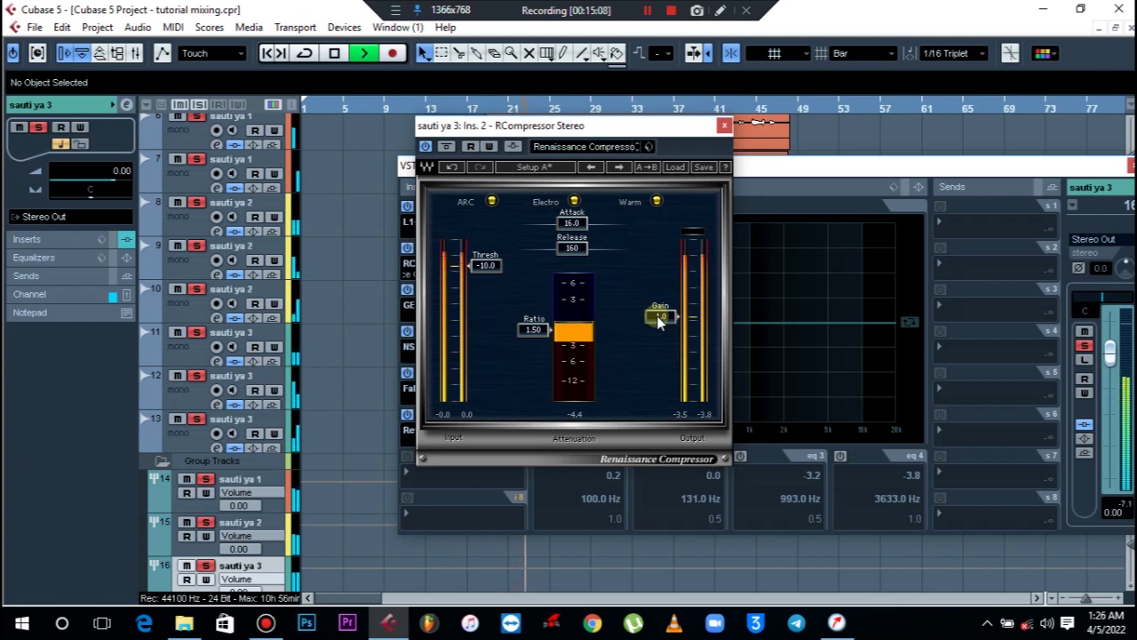
{"action": "double_click", "coordinate": [487, 269]}
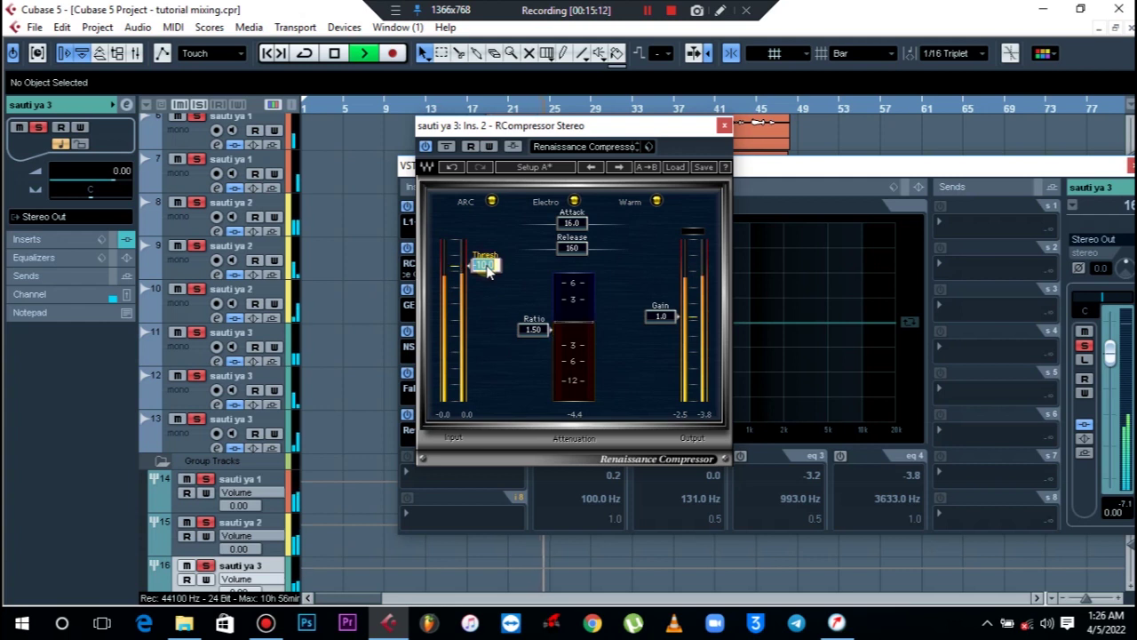
{"action": "key", "text": "BackSpace"}
{"action": "type", "text": "-13"}
{"action": "key", "text": "Return"}
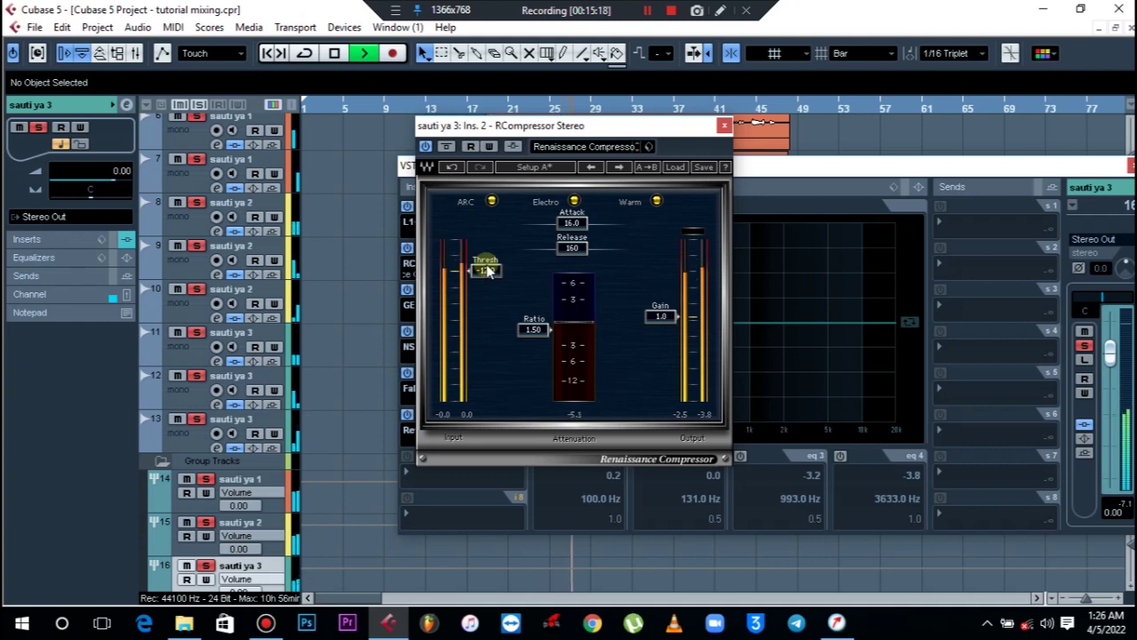
{"action": "left_click", "coordinate": [725, 126]}
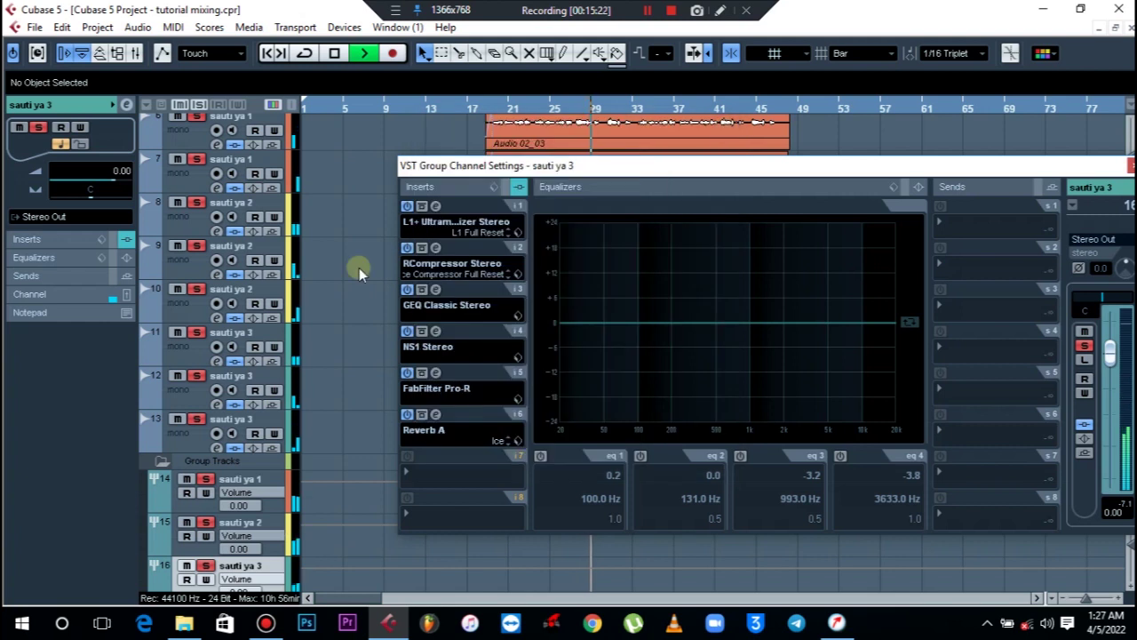
{"action": "key", "text": "space"}
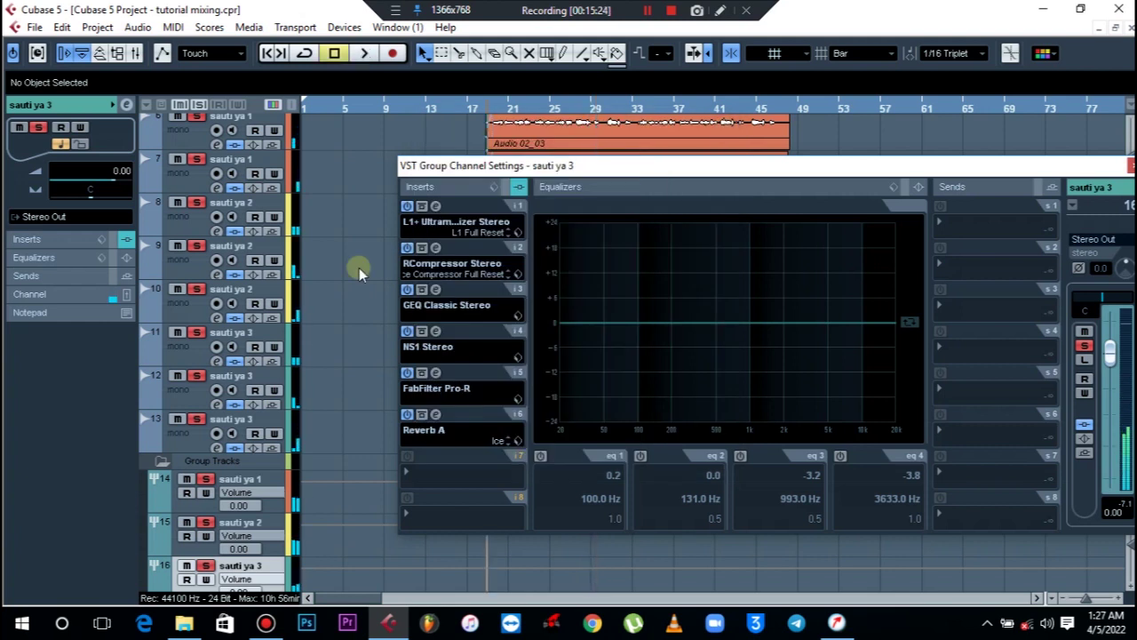
- Clear all solos, play the backing vocals back and close the sauti ya 3 group's channel settings
{"action": "left_click", "coordinate": [199, 106]}
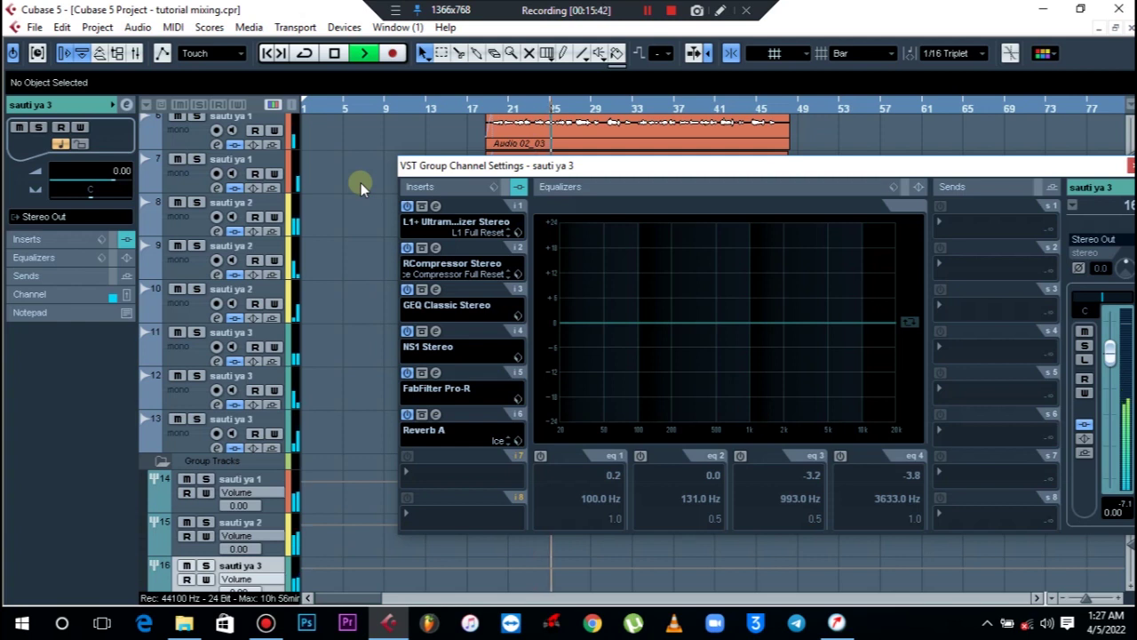
{"action": "key", "text": "space"}
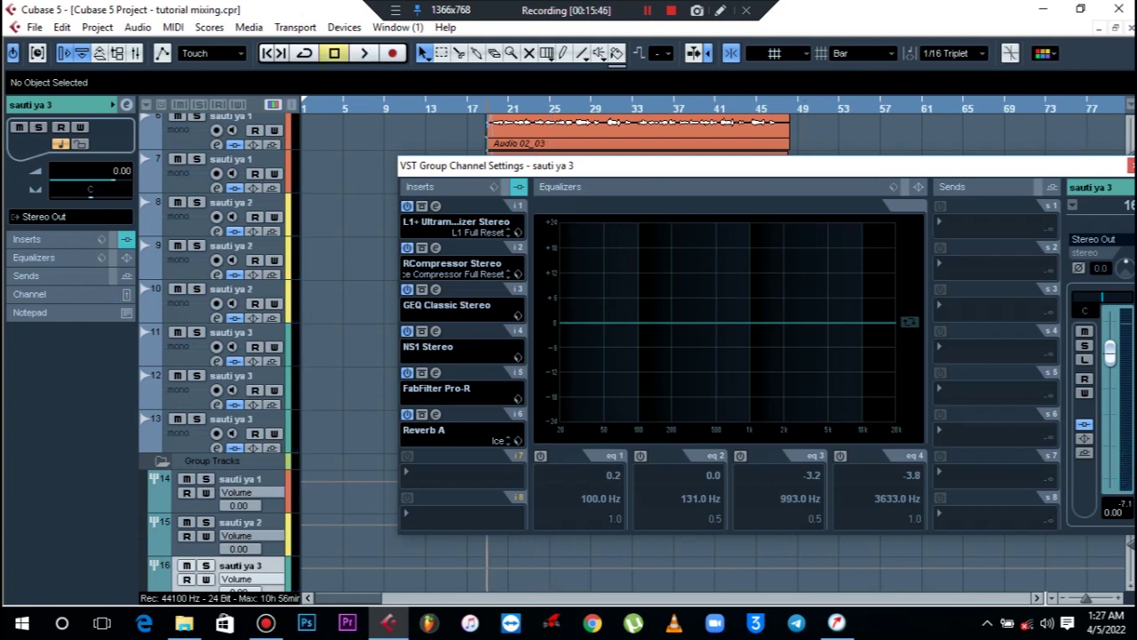
{"action": "left_click", "coordinate": [1130, 165]}
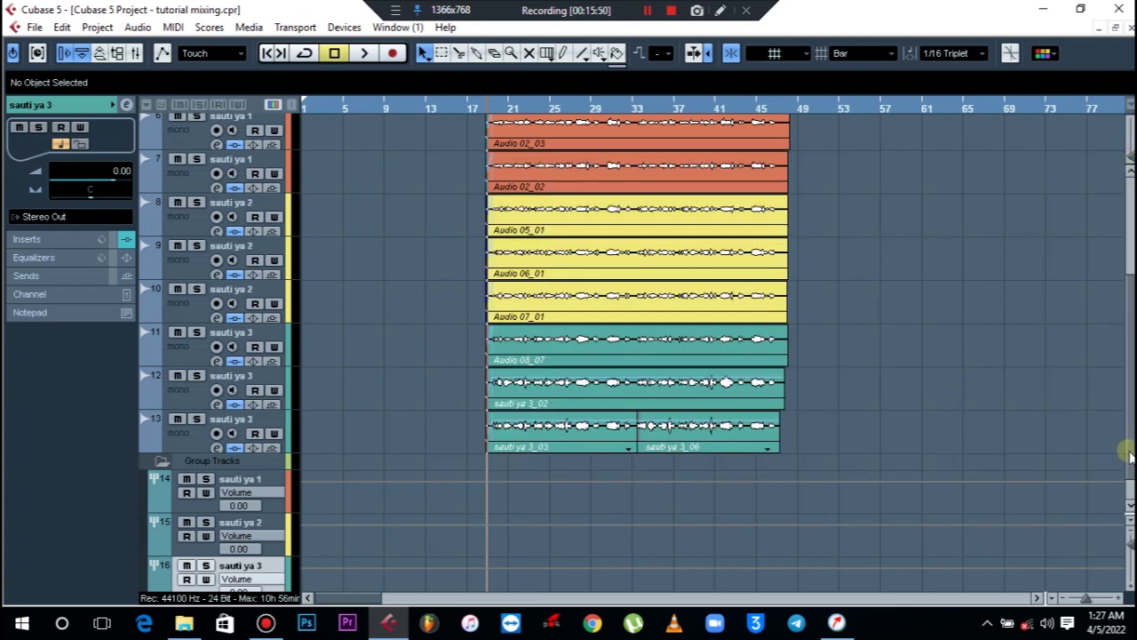
- Play the backing vocals against the Doze doze track, toggling that track's mute to compare, and stop playback
{"action": "left_click_drag", "start_coordinate": [1128, 453], "coordinate": [1128, 346]}
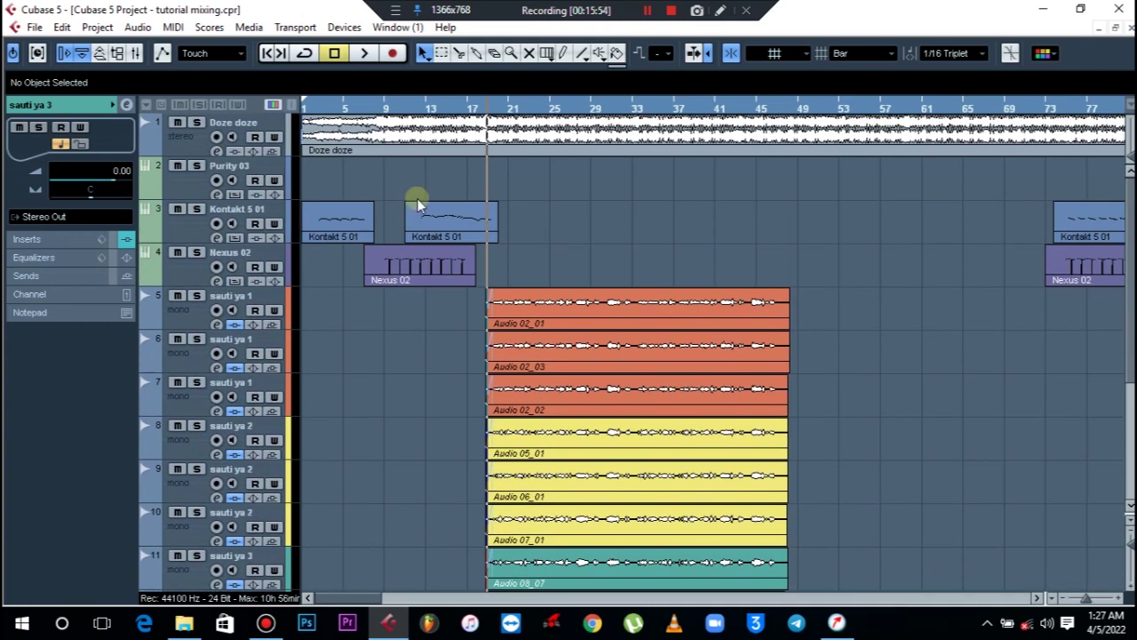
{"action": "left_click", "coordinate": [177, 124]}
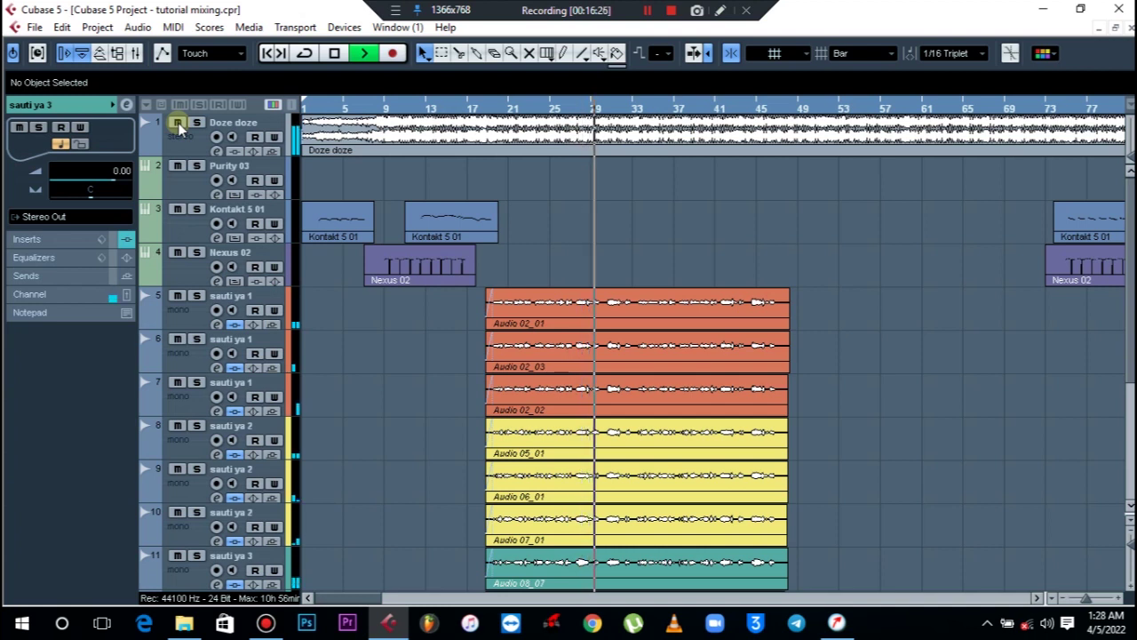
{"action": "key", "text": "space"}
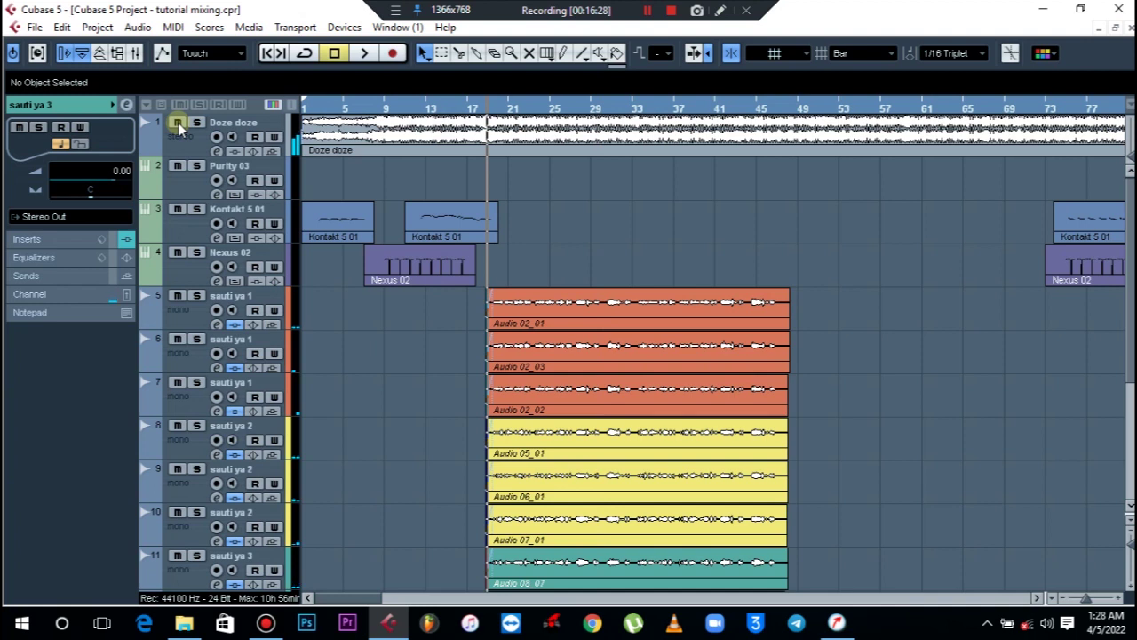